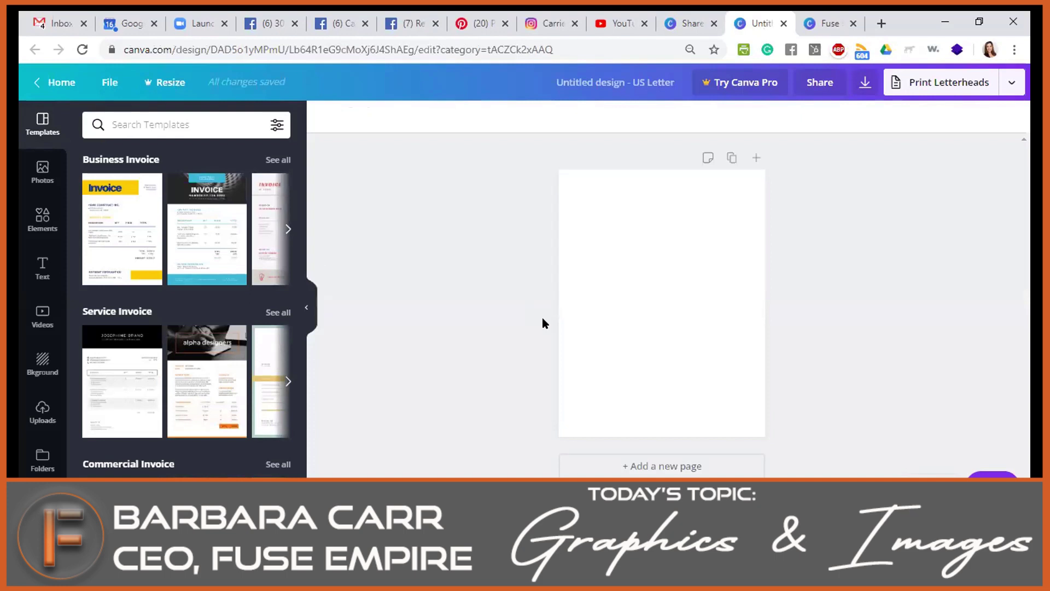
# Try the yellow, Construct California and black invoice templates, settling on the alpha designers Service Invoice.
pyautogui.click(123, 233)
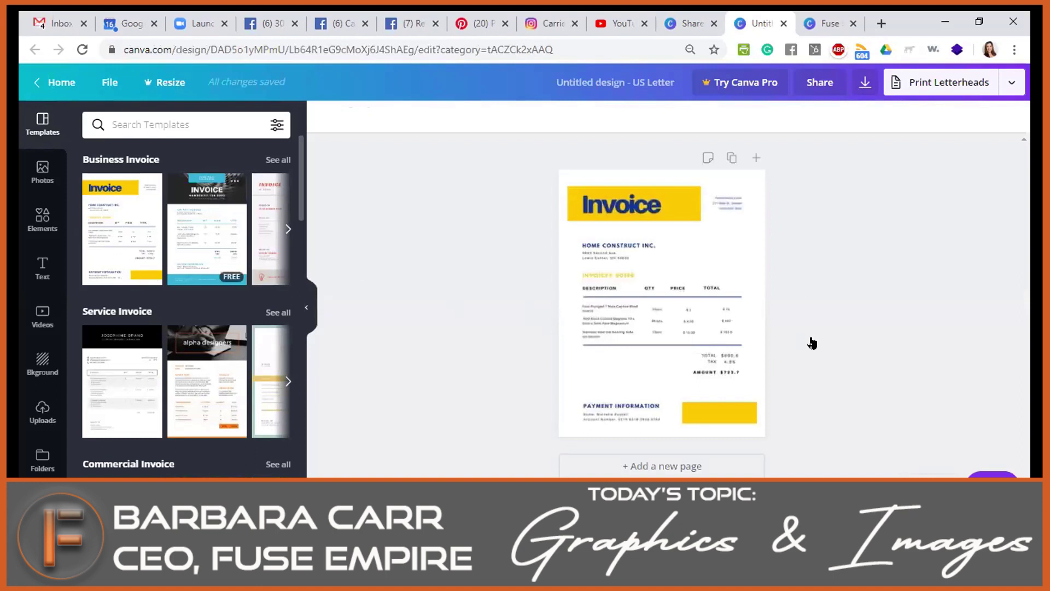
pyautogui.click(748, 339)
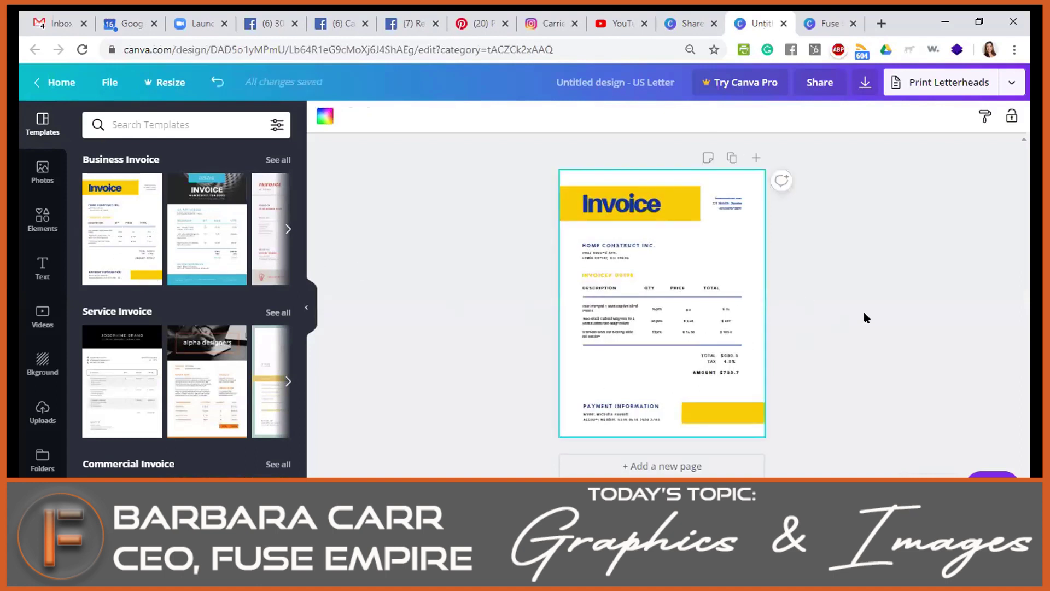
pyautogui.scroll(2, 880, 367)
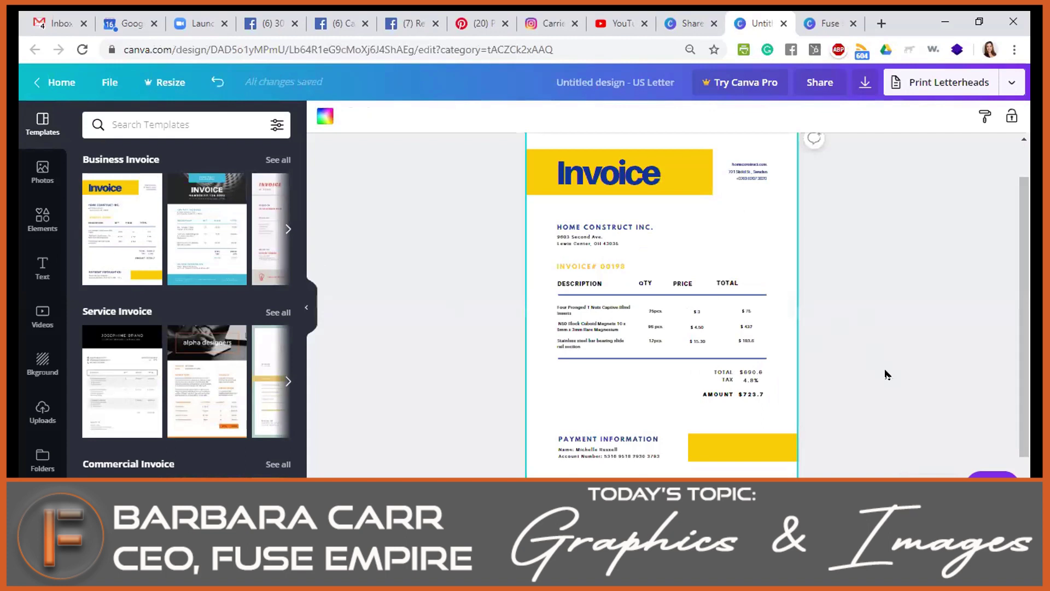
pyautogui.click(207, 228)
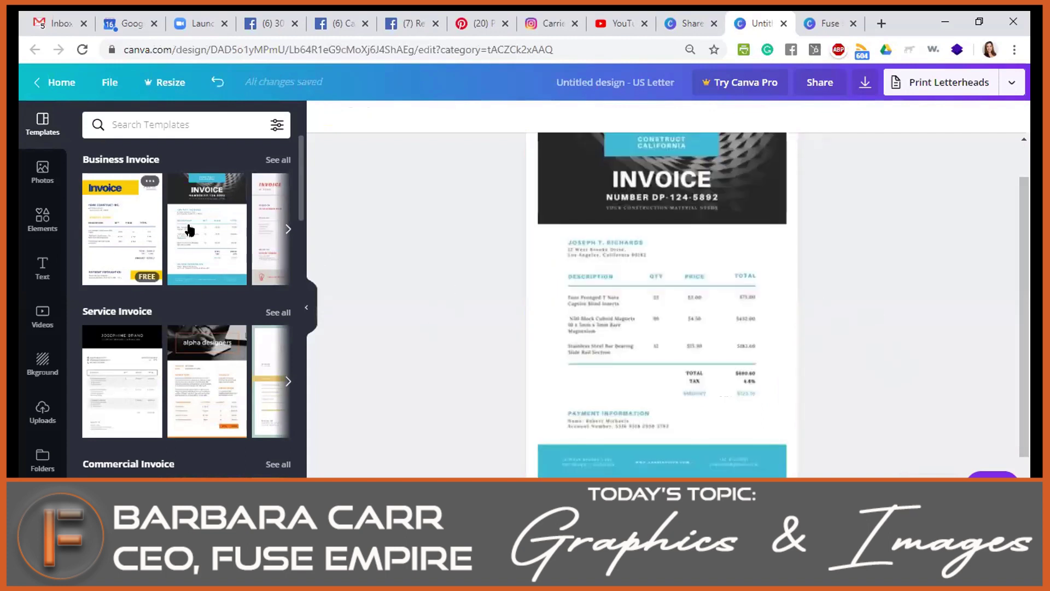
pyautogui.click(774, 328)
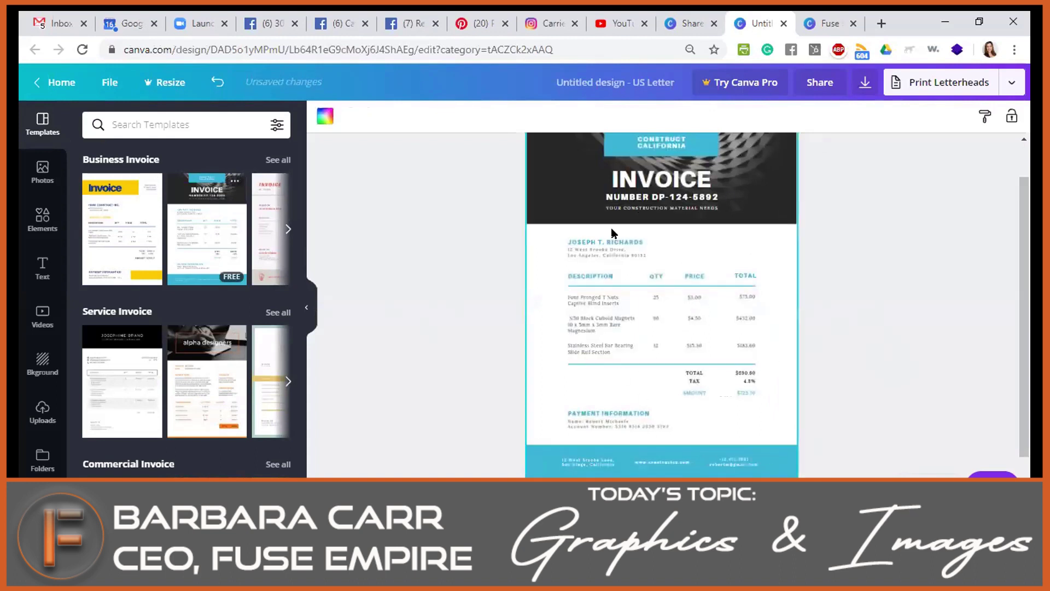
pyautogui.click(107, 408)
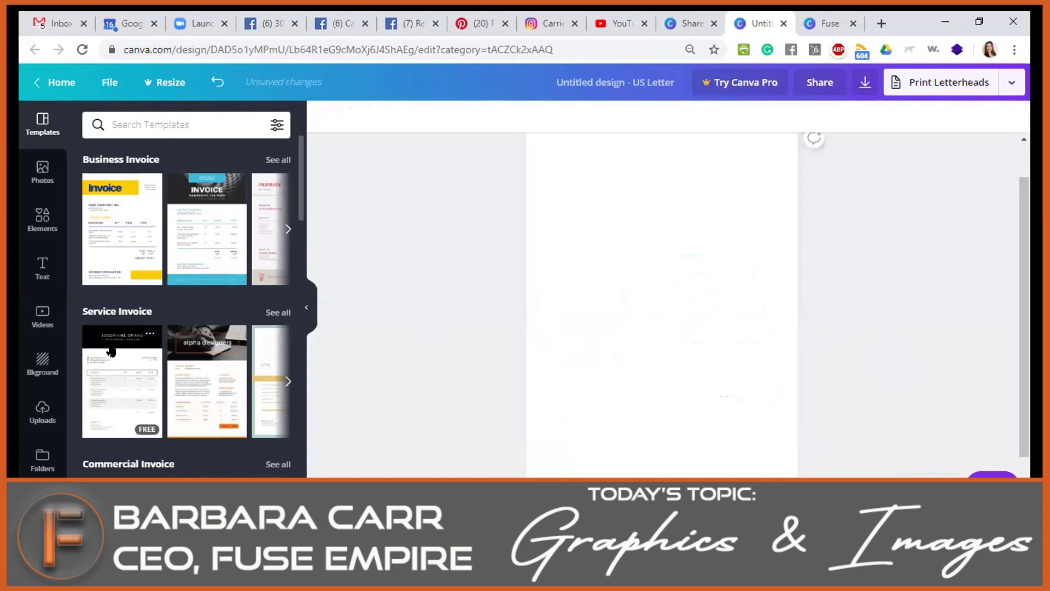
pyautogui.click(208, 358)
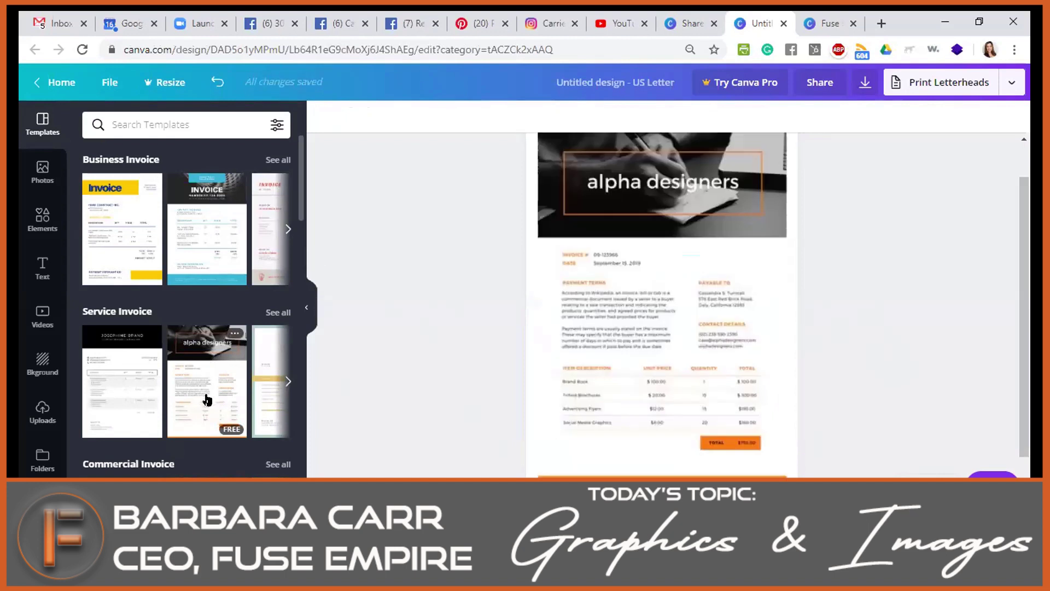
# Replace the alpha designers header text with 'Fuse Marketing & Media'.
pyautogui.click(689, 144)
pyautogui.doubleClick(651, 184)
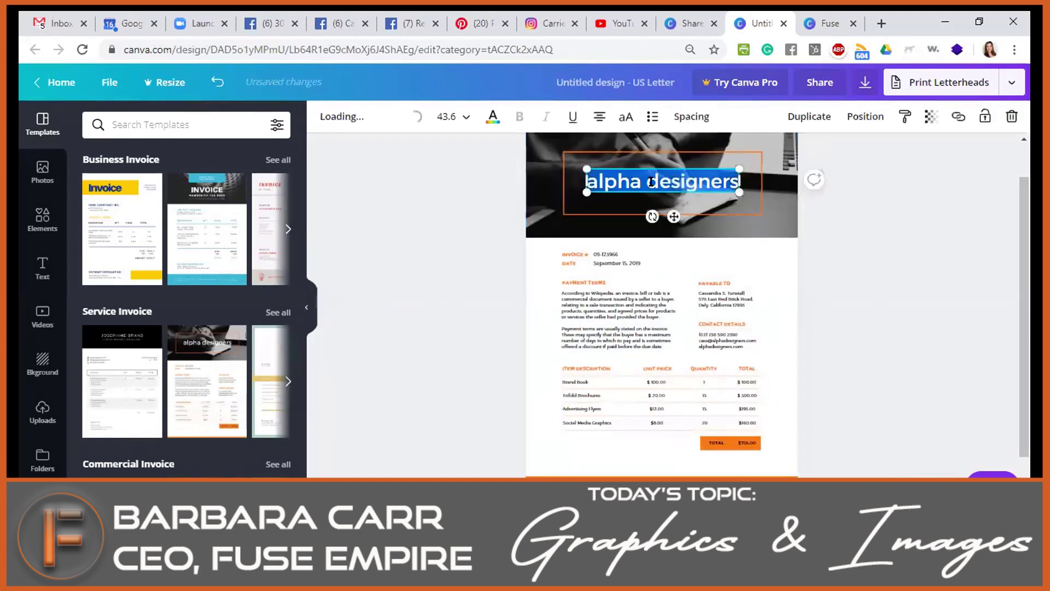
pyautogui.write('Fuse Marketing & Medi')
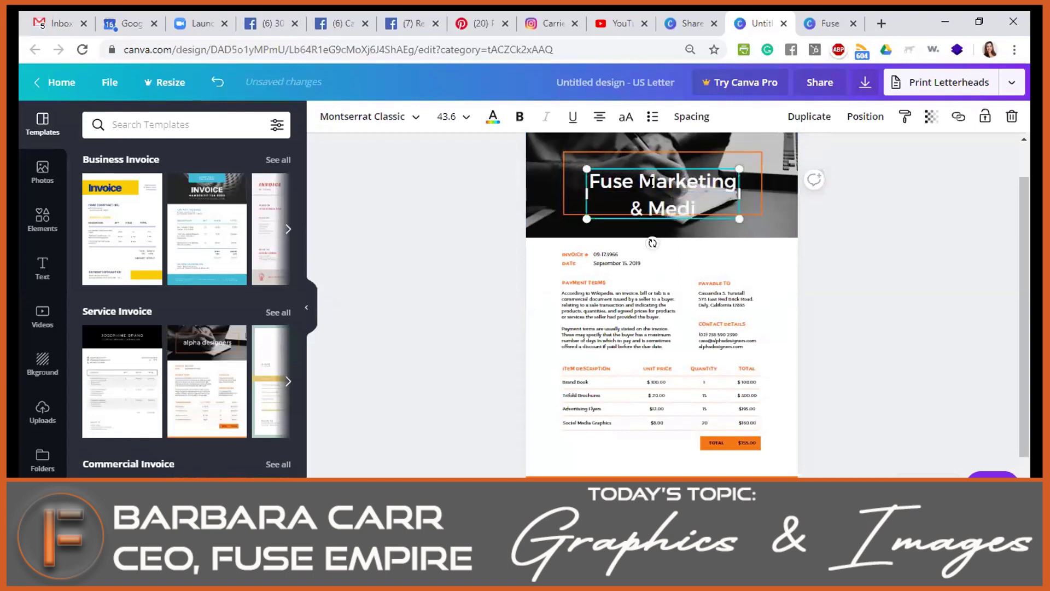
pyautogui.write('a')
# Enlarge and widen the header text box so the name fits on two lines.
pyautogui.moveTo(586, 219); pyautogui.dragTo(526, 238)
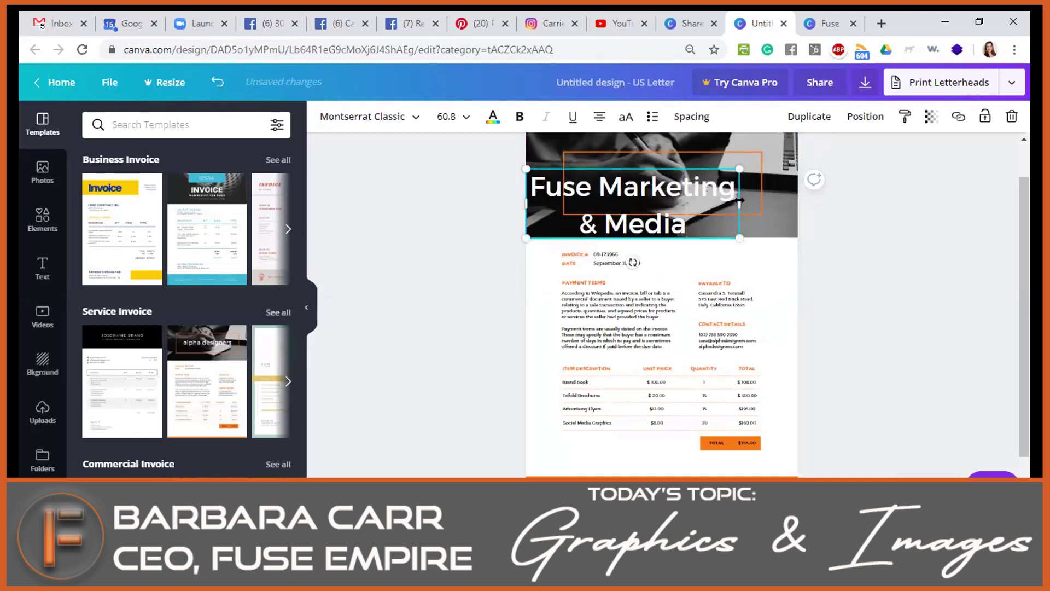
pyautogui.doubleClick(743, 199)
pyautogui.moveTo(773, 197); pyautogui.dragTo(803, 199)
pyautogui.tripleClick(669, 201)
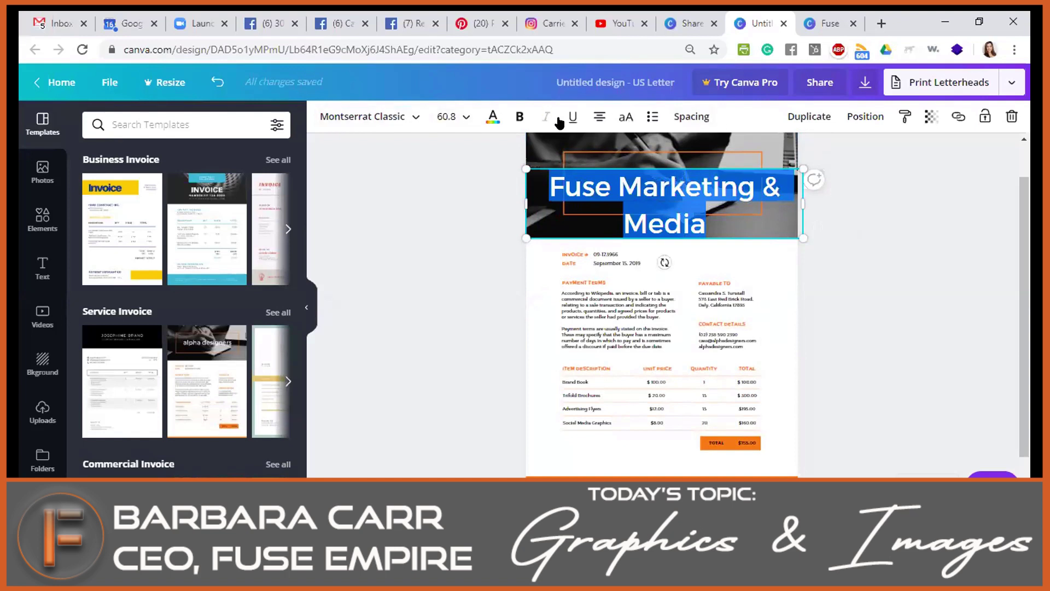
pyautogui.click(362, 117)
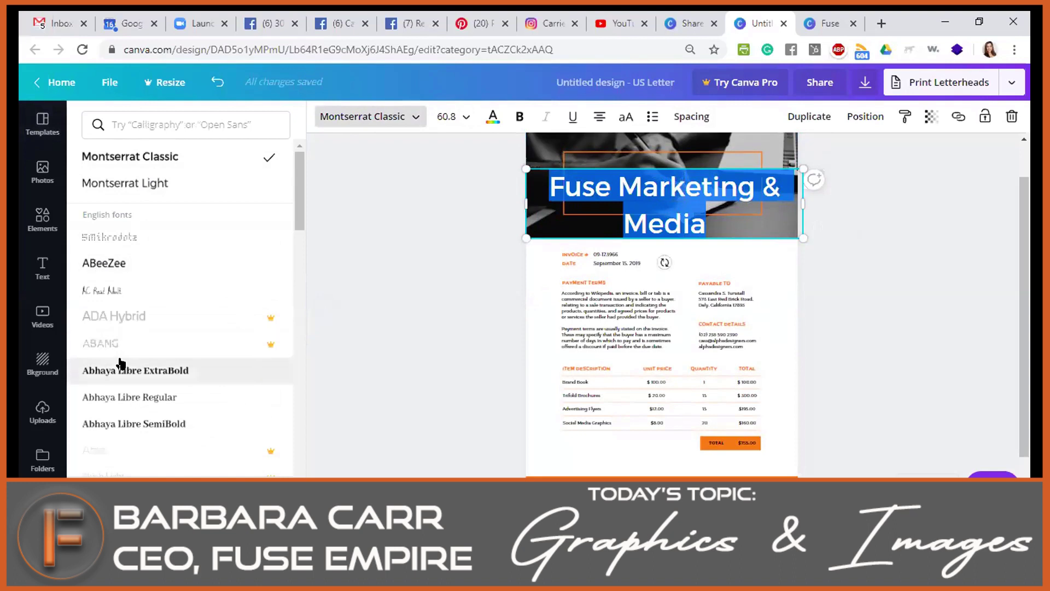
# Set the heading to ABeeZee, size 48, in orange.
pyautogui.click(108, 263)
pyautogui.click(445, 114)
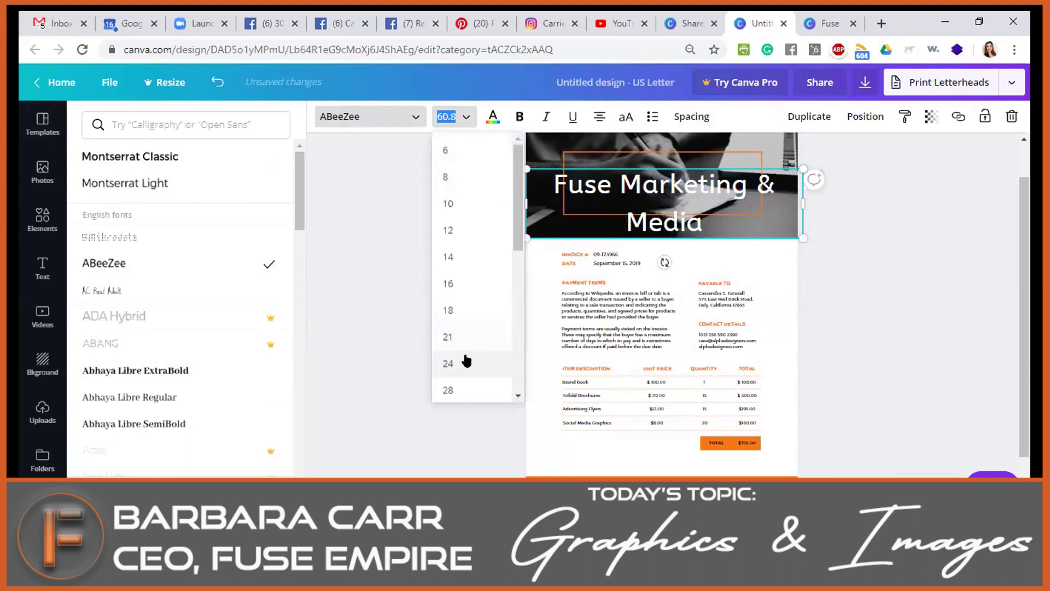
pyautogui.scroll(-3, 461, 383)
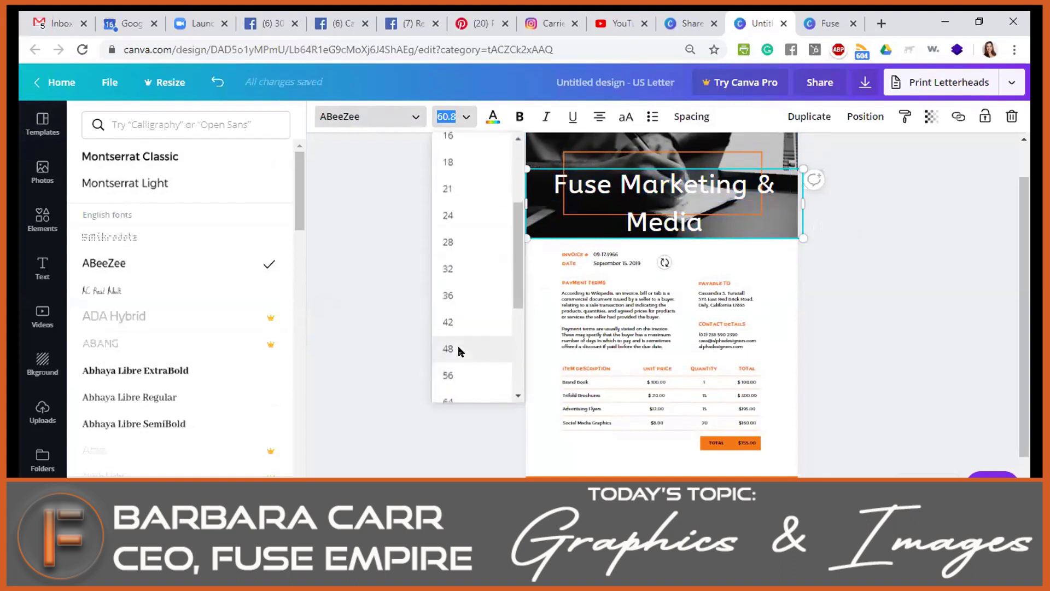
pyautogui.click(459, 349)
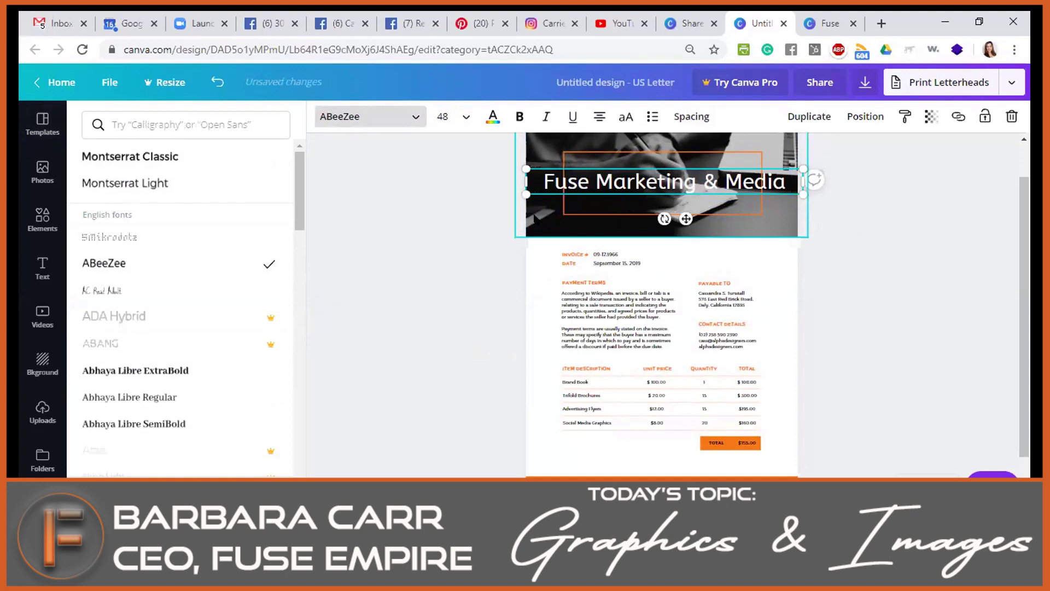
pyautogui.click(492, 119)
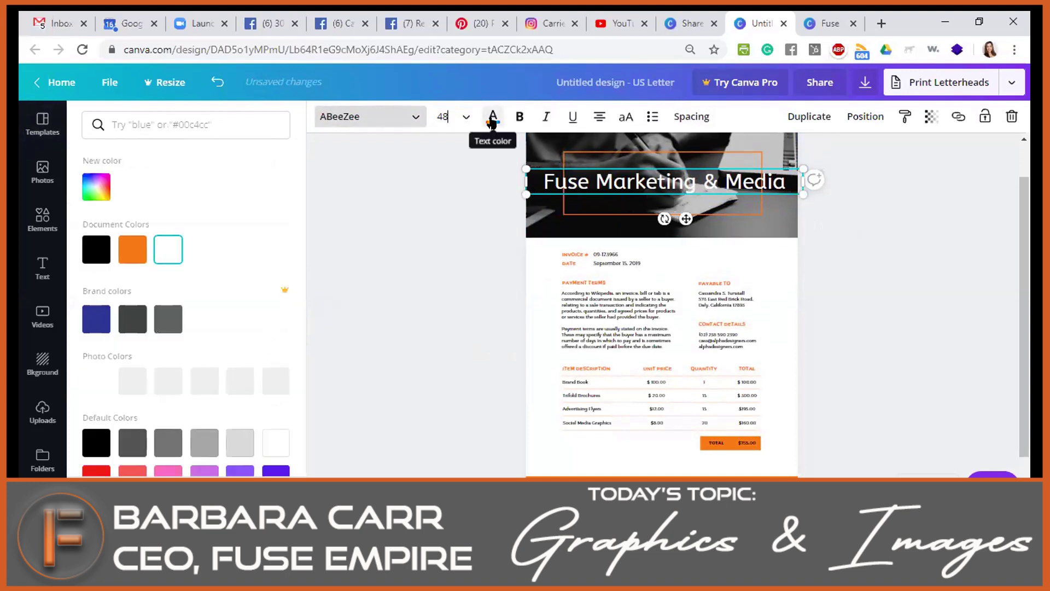
pyautogui.click(126, 254)
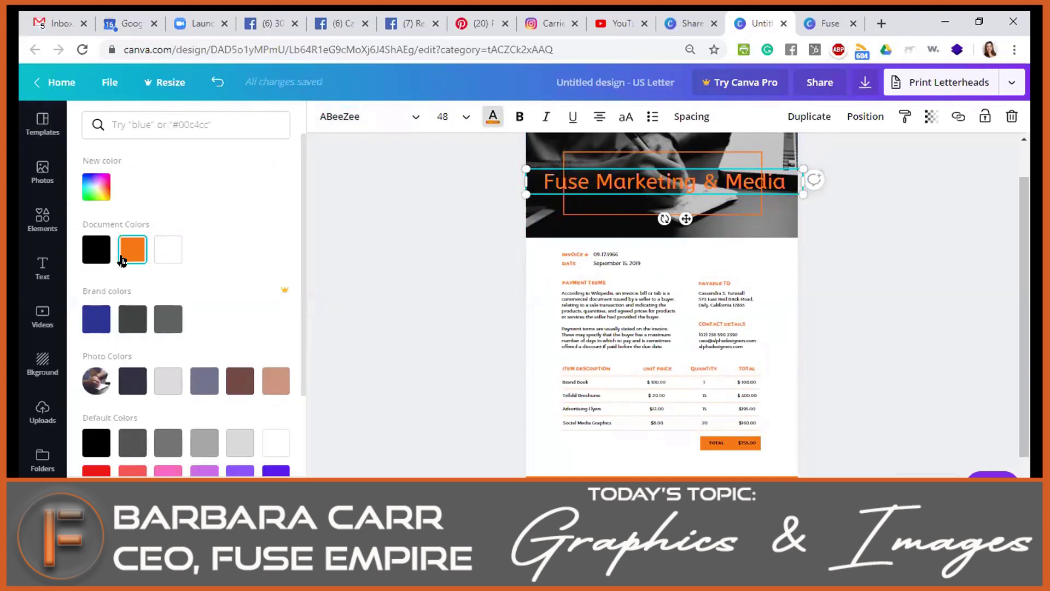
# Make the heading bold, italic and underlined, then cycle through its alignment options.
pyautogui.click(522, 117)
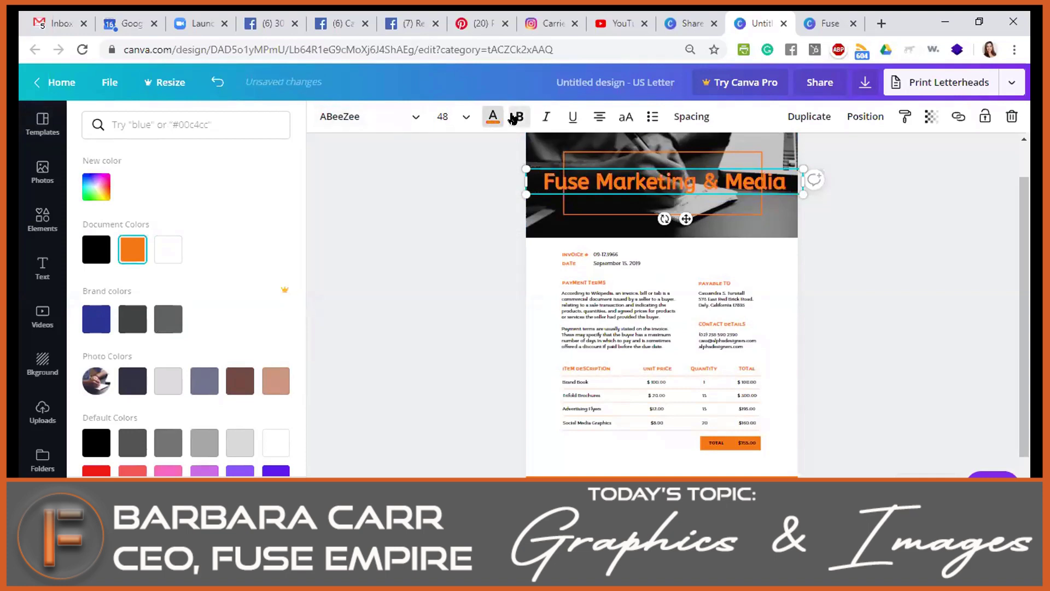
pyautogui.click(546, 117)
pyautogui.click(570, 117)
pyautogui.click(599, 116)
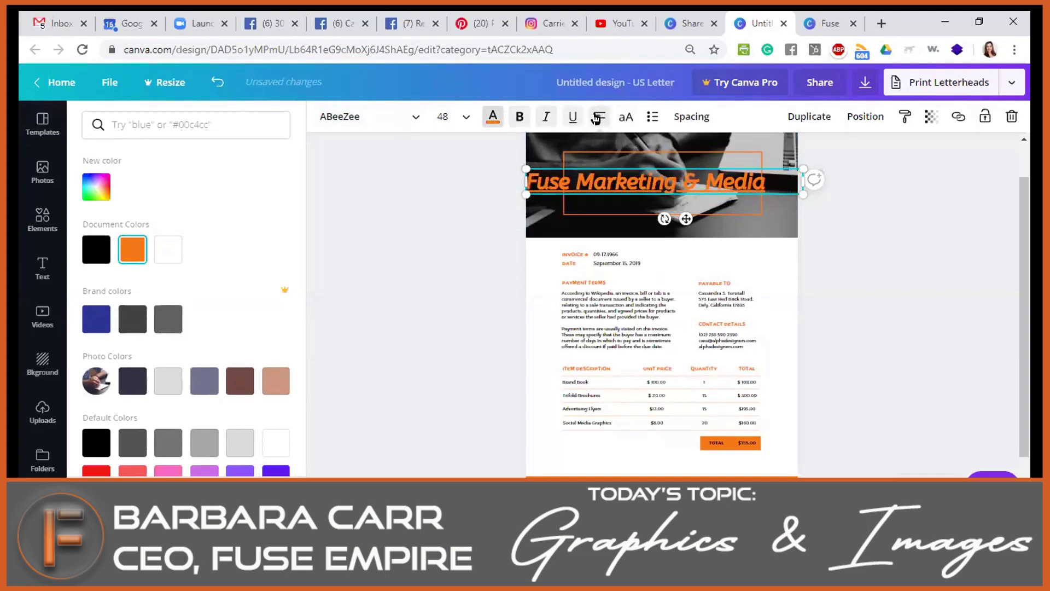
pyautogui.click(597, 121)
pyautogui.click(597, 125)
pyautogui.click(597, 125)
pyautogui.click(598, 124)
pyautogui.click(598, 125)
pyautogui.click(599, 125)
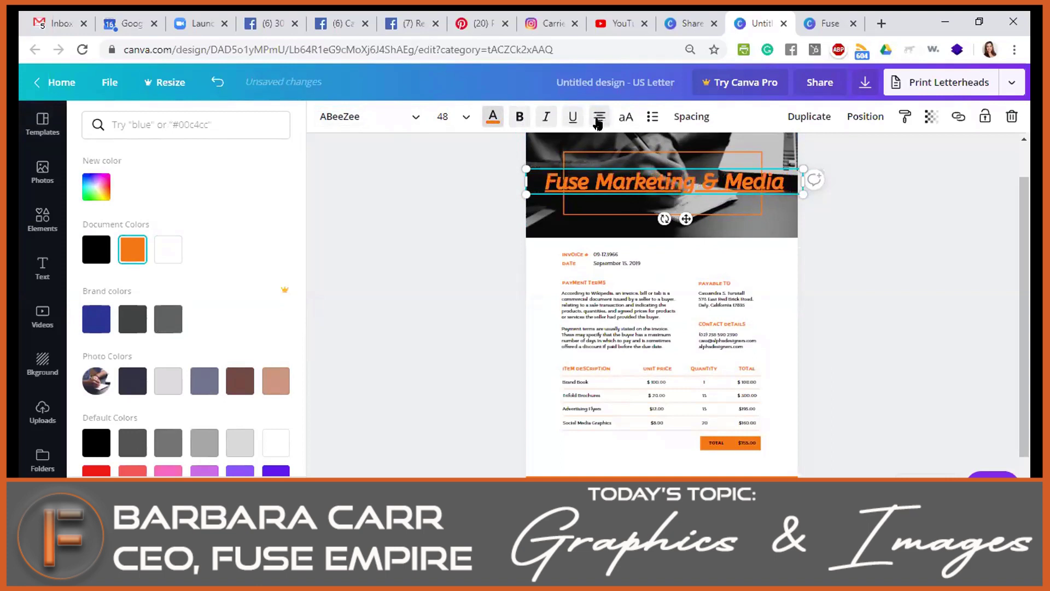
# Toggle the heading between uppercase and normal case, then number it as a list item.
pyautogui.click(621, 121)
pyautogui.click(621, 122)
pyautogui.click(622, 121)
pyautogui.click(621, 121)
pyautogui.click(621, 122)
pyautogui.click(621, 121)
pyautogui.click(622, 119)
pyautogui.click(622, 119)
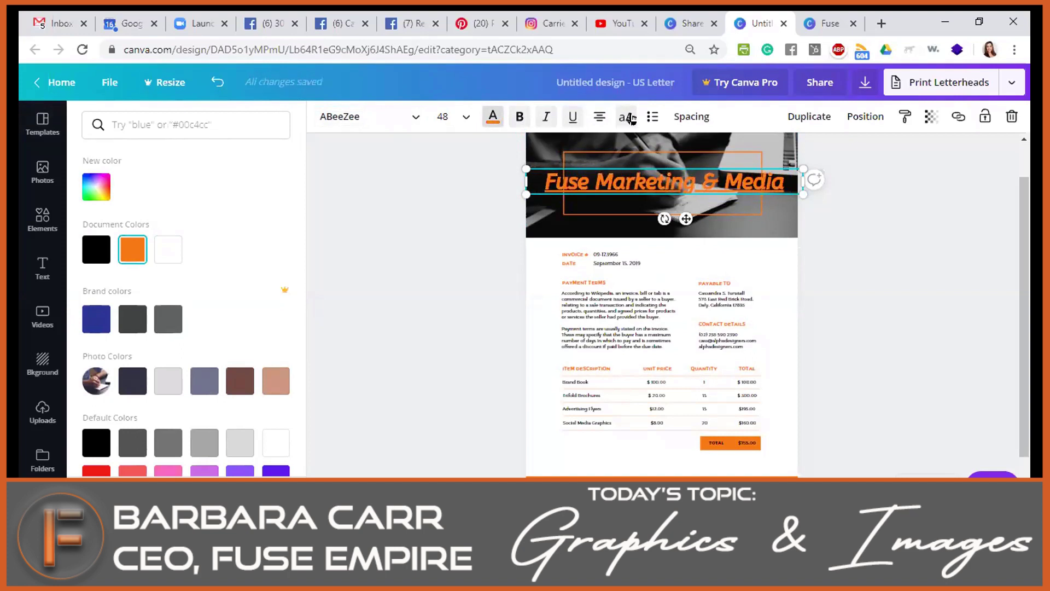
pyautogui.click(649, 118)
pyautogui.click(647, 118)
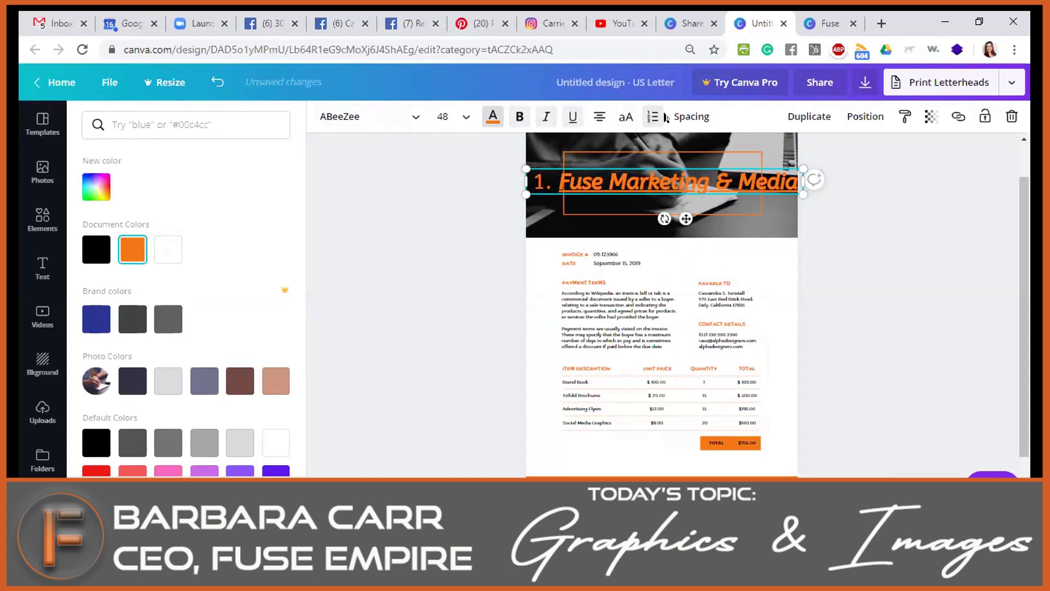
pyautogui.click(679, 118)
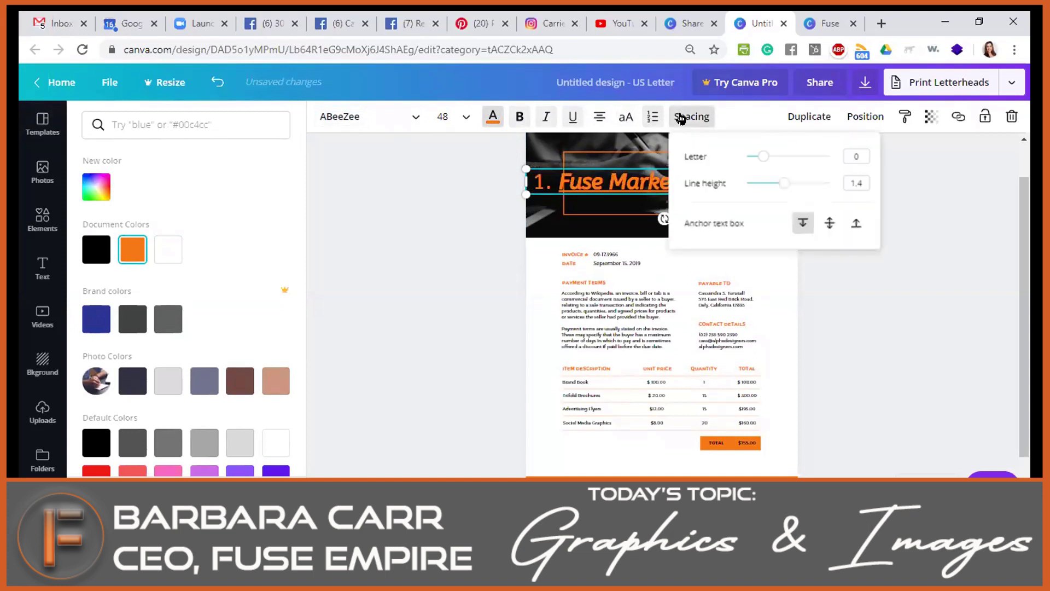
# Remove the heading's numbering and duplicate it just below the original.
pyautogui.click(680, 118)
pyautogui.click(649, 117)
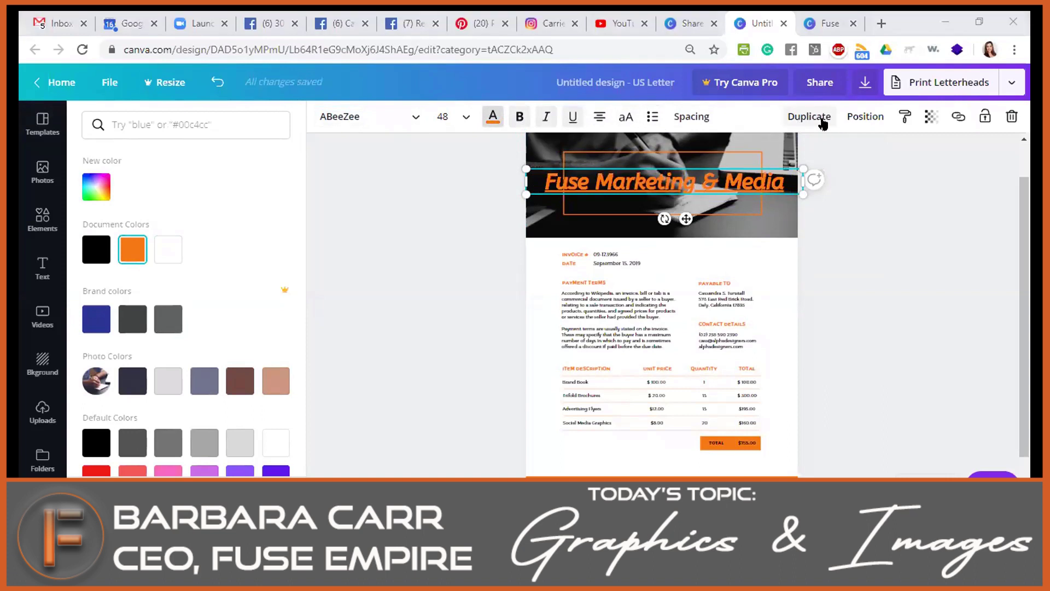
pyautogui.click(821, 120)
pyautogui.moveTo(745, 185); pyautogui.dragTo(751, 222)
# Centre the copied heading horizontally and move it to the page bottom.
pyautogui.click(865, 116)
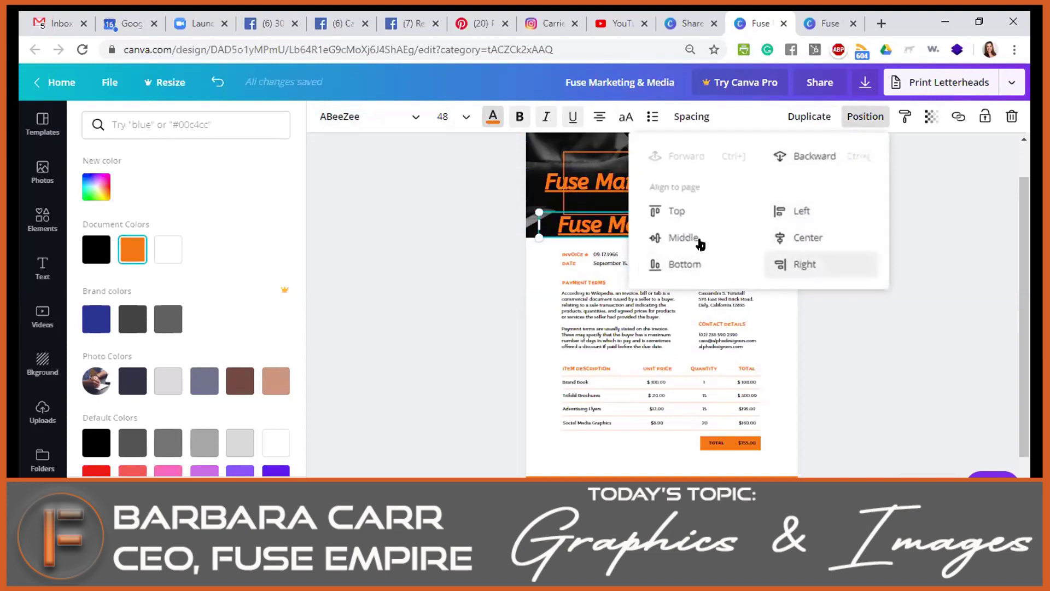
pyautogui.click(804, 242)
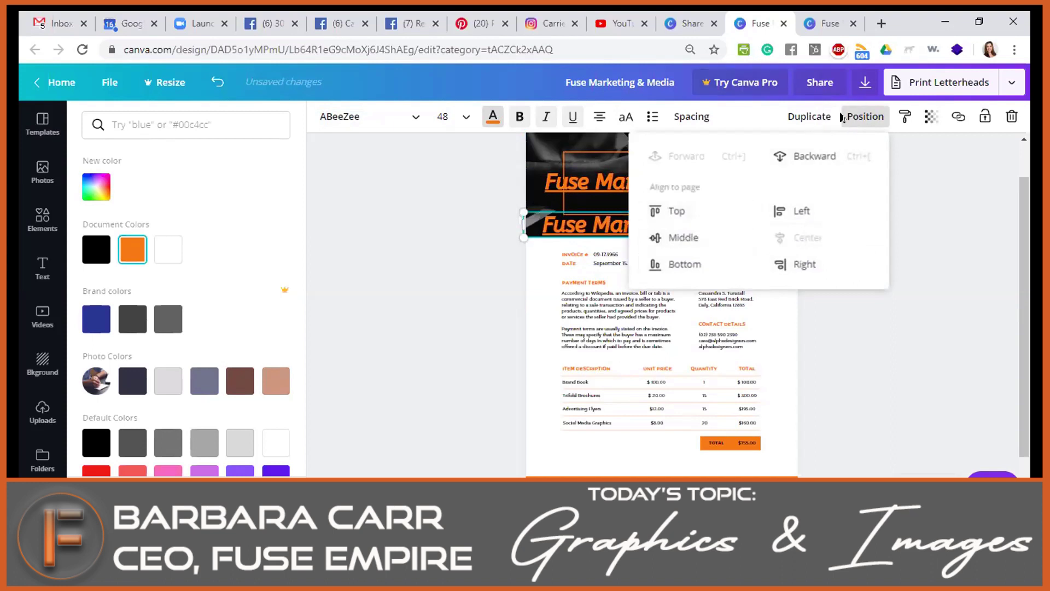
pyautogui.click(859, 116)
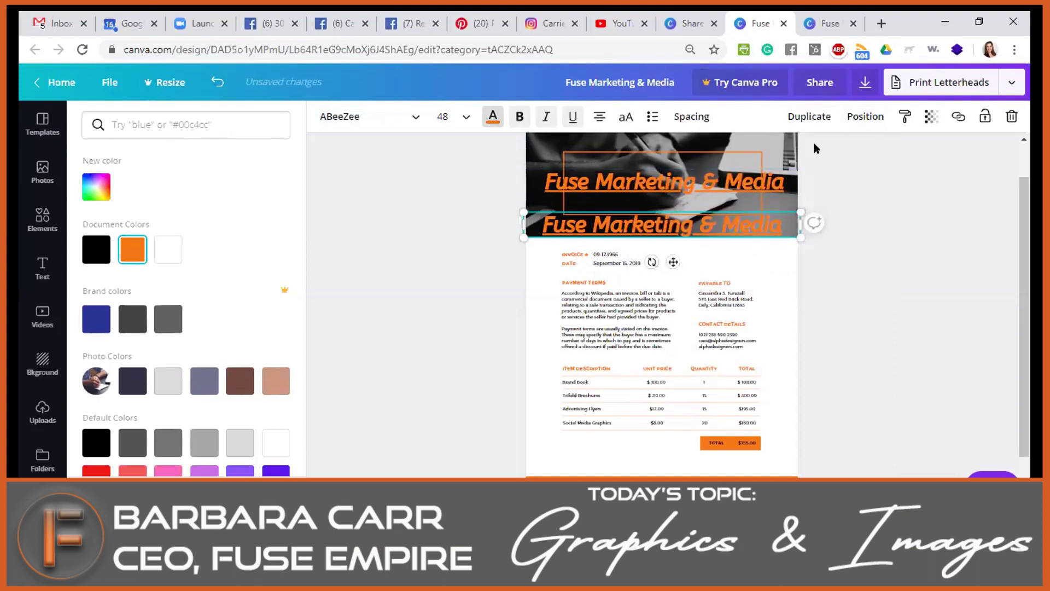
pyautogui.click(861, 116)
pyautogui.click(659, 264)
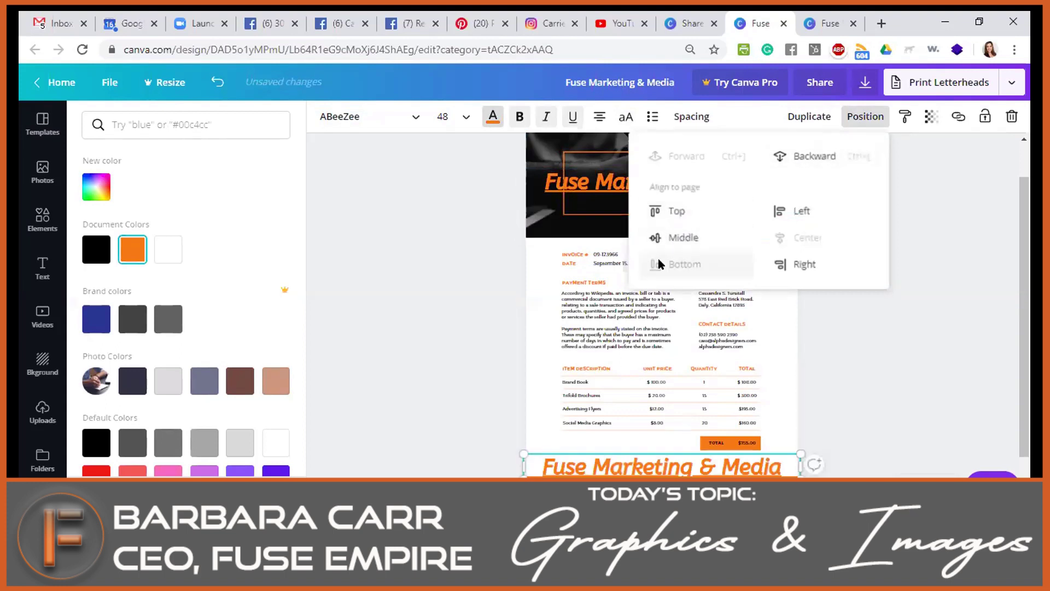
# Bring the orange title forward in the layer order and copy its style.
pyautogui.click(798, 158)
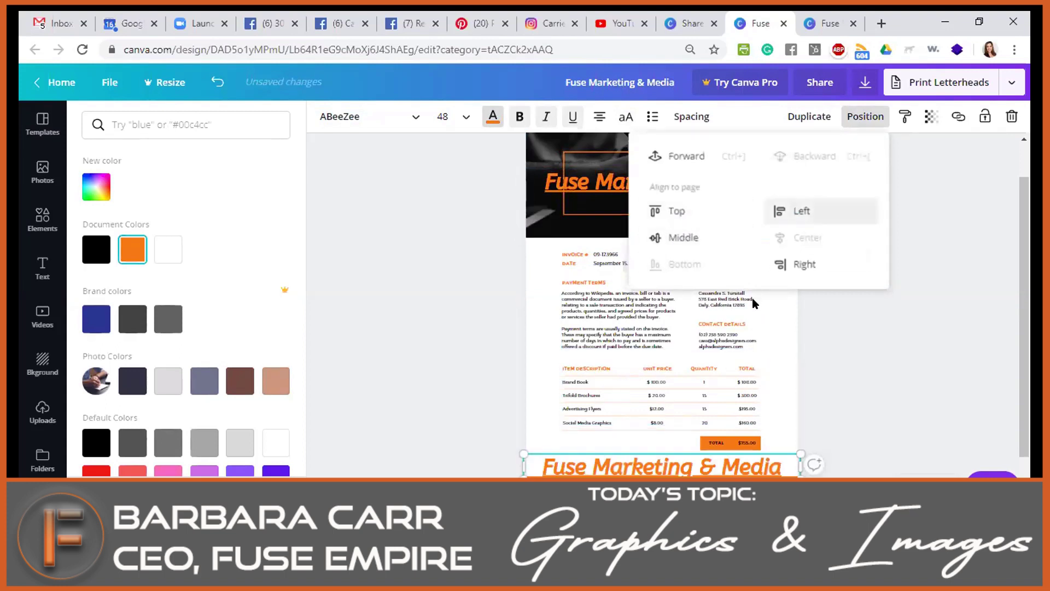
pyautogui.click(681, 156)
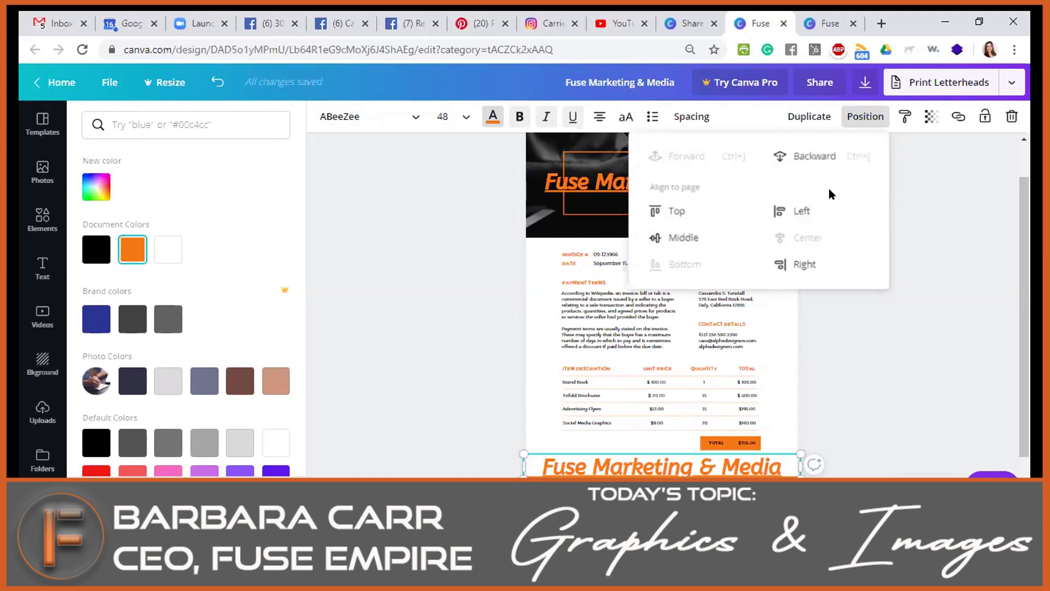
pyautogui.click(865, 117)
pyautogui.click(904, 117)
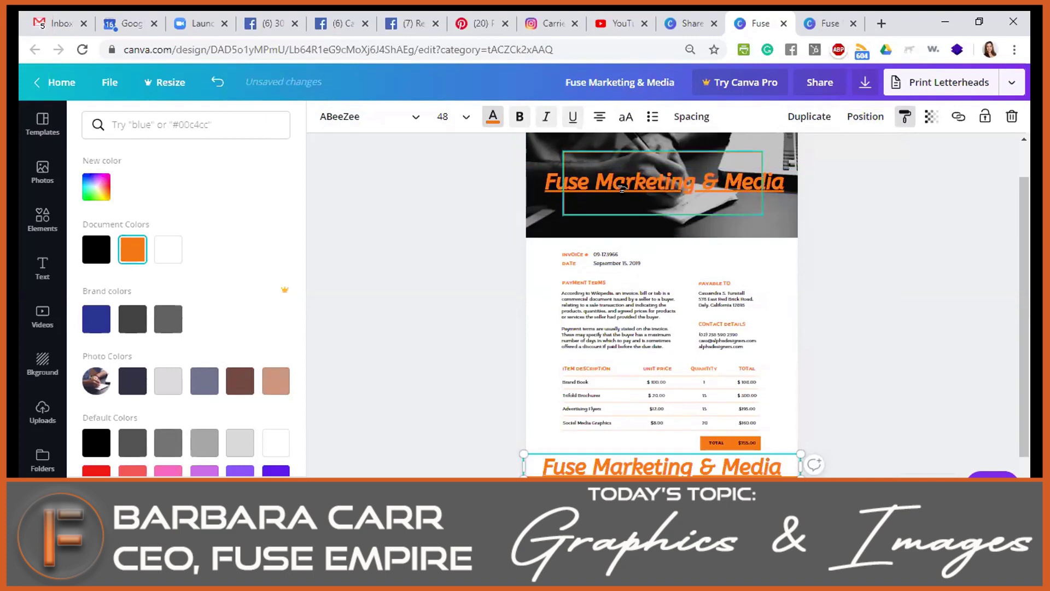
# Undo a trial stretch of the header photo and a move of the Payment Terms text.
pyautogui.click(617, 323)
pyautogui.moveTo(661, 237); pyautogui.dragTo(661, 372)
pyautogui.moveTo(618, 318); pyautogui.dragTo(634, 206)
pyautogui.hotkey('ctrl', 'z')
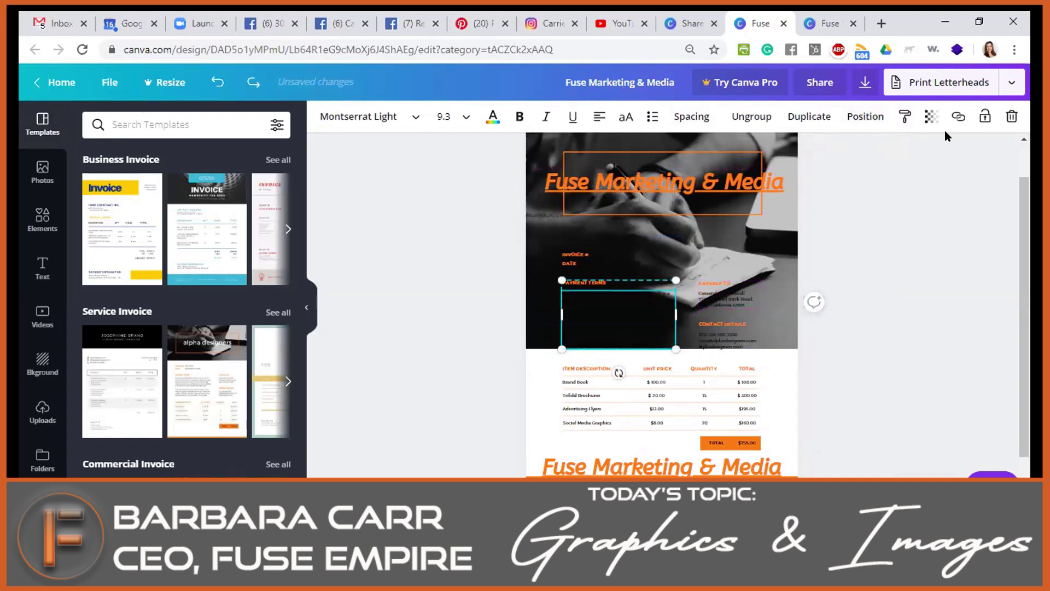
pyautogui.click(217, 83)
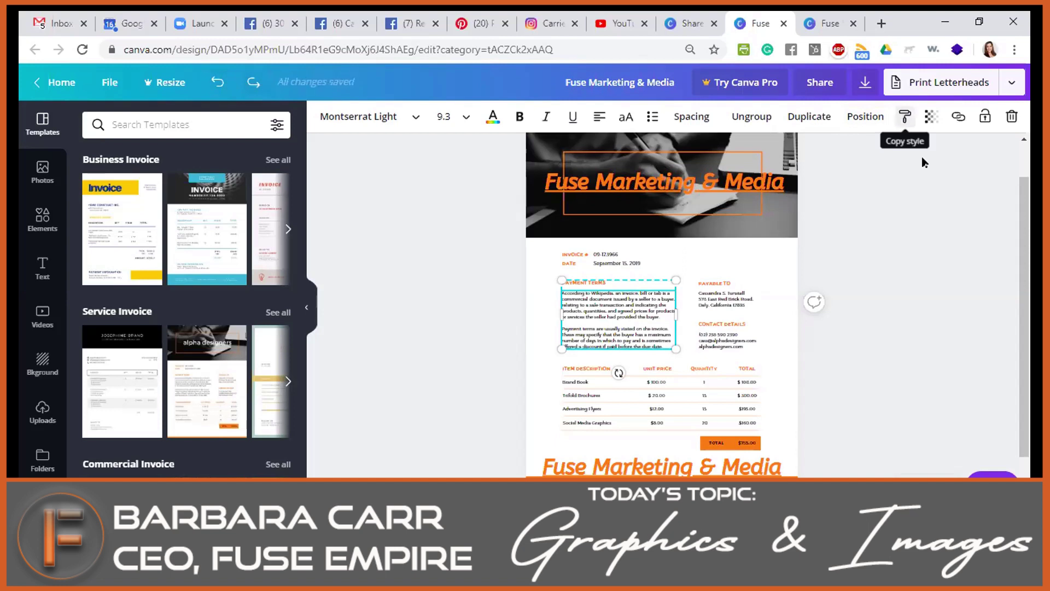
# Fade the header photo to transparency 59.
pyautogui.click(934, 121)
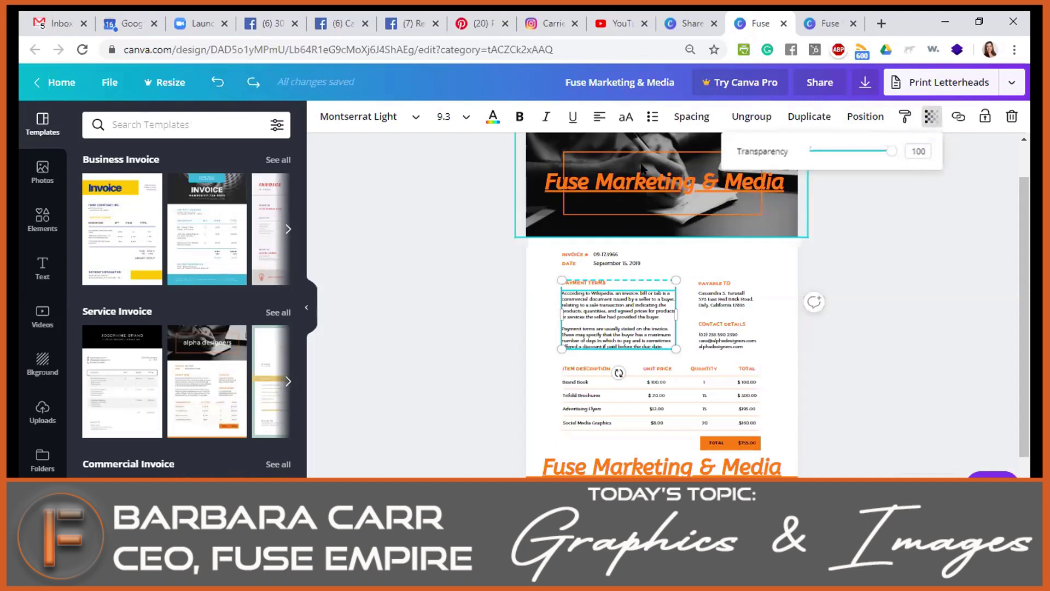
pyautogui.click(807, 240)
pyautogui.click(777, 222)
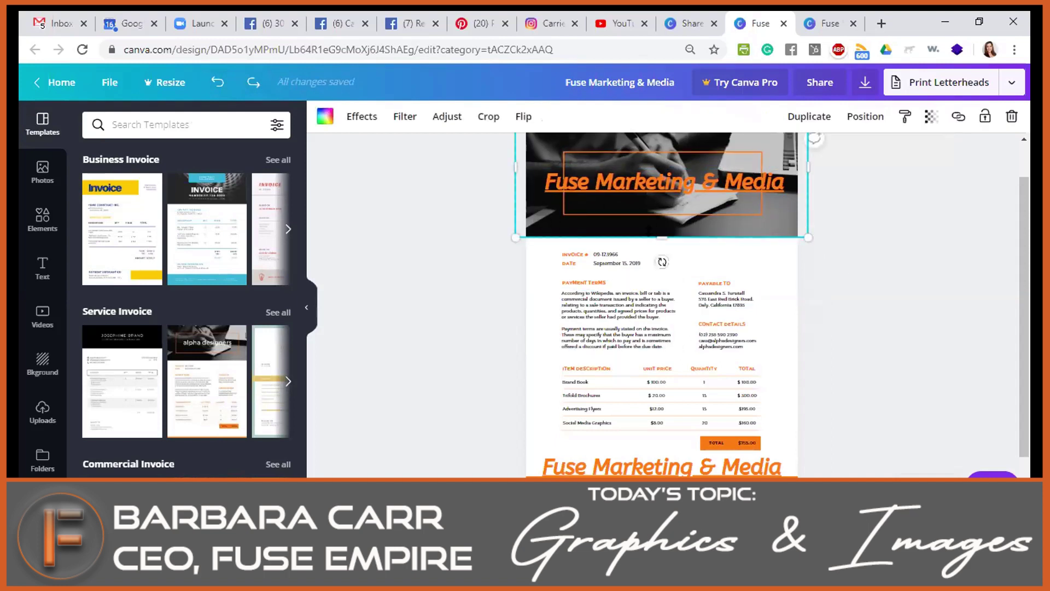
pyautogui.click(925, 119)
pyautogui.moveTo(890, 153); pyautogui.dragTo(856, 151)
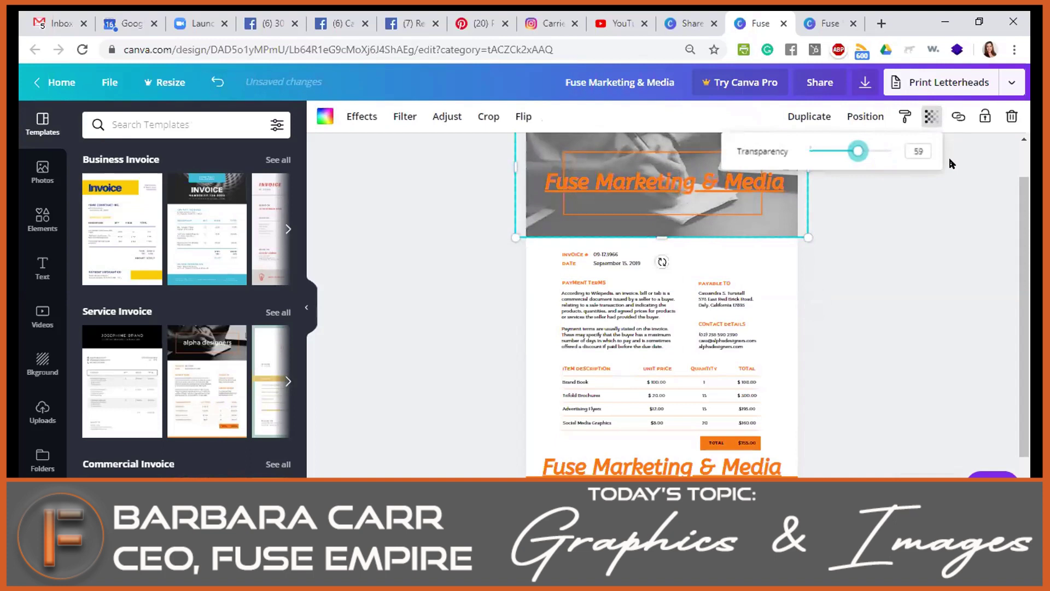
pyautogui.click(937, 175)
pyautogui.click(714, 176)
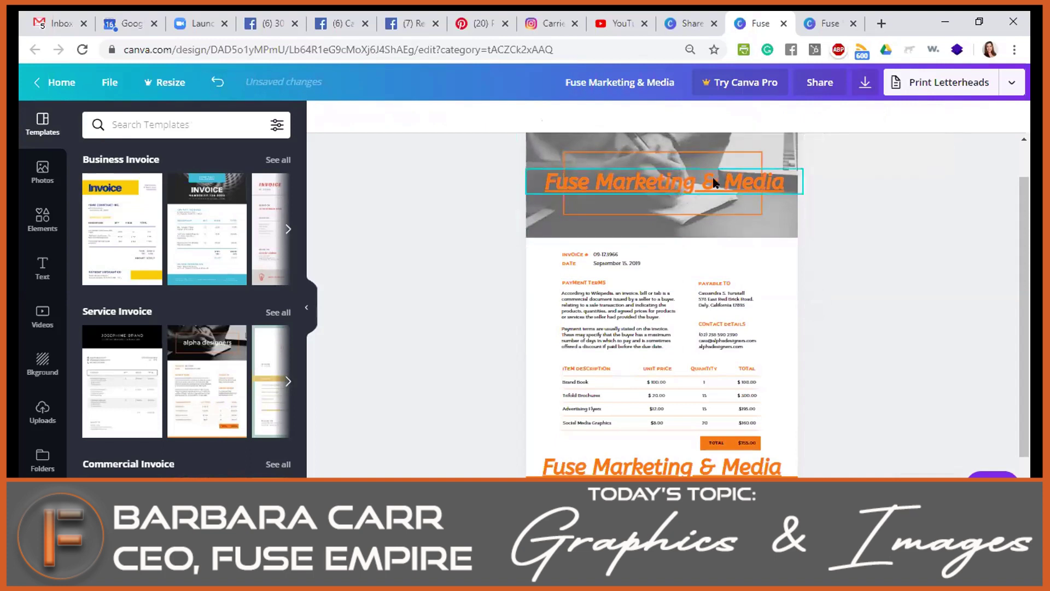
pyautogui.click(492, 116)
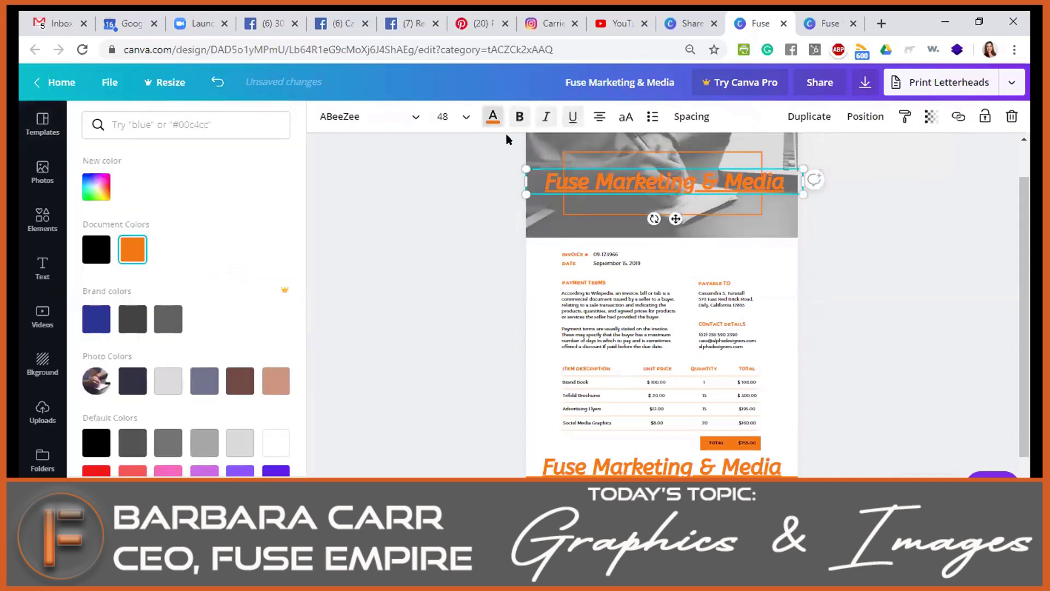
# Turn the header title black and delete the orange outline box around it.
pyautogui.click(101, 261)
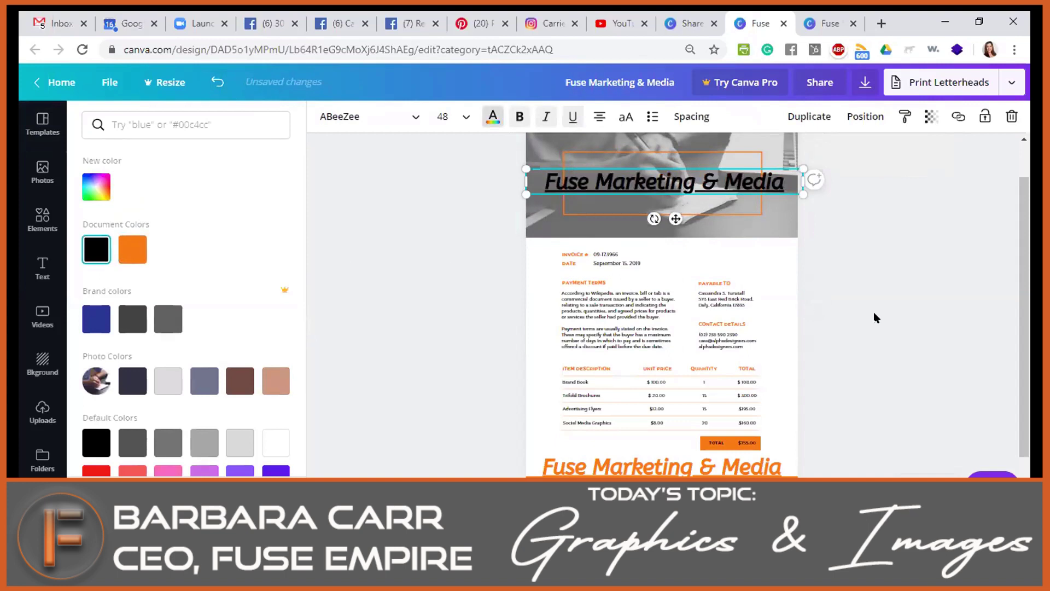
pyautogui.click(800, 287)
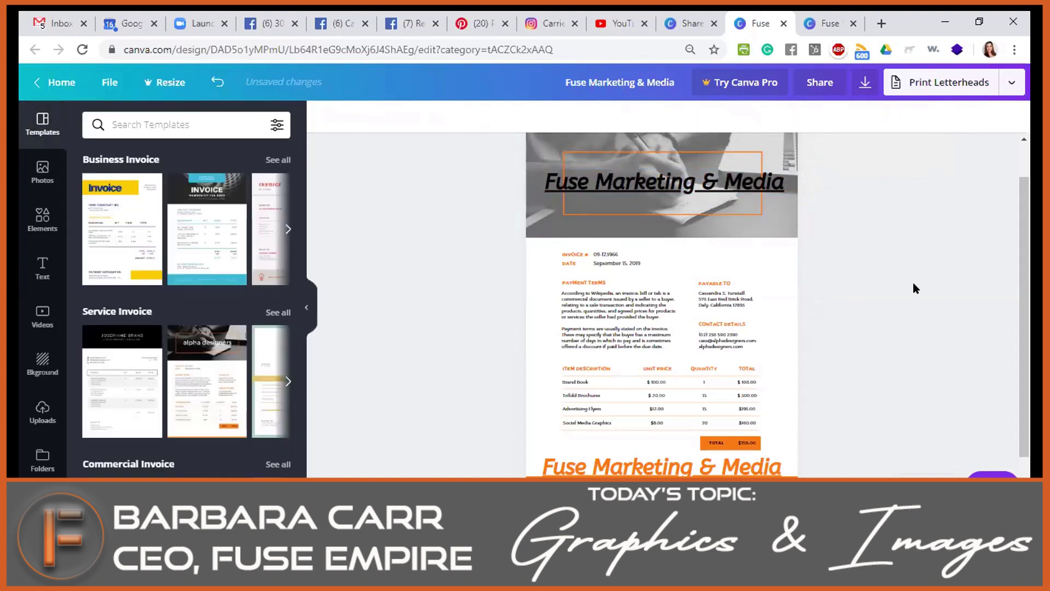
pyautogui.click(729, 152)
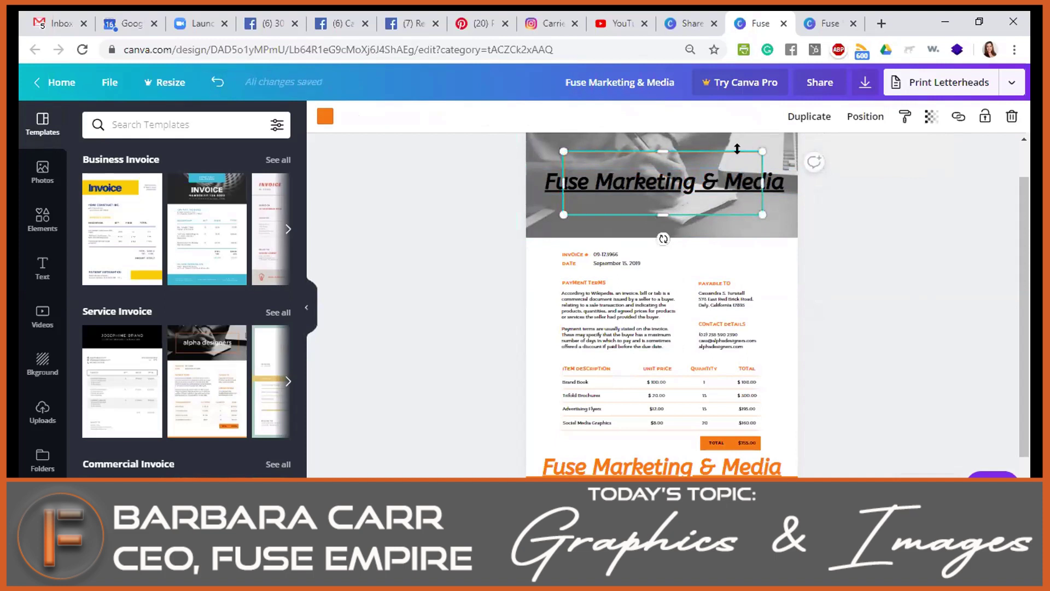
pyautogui.press('Delete')
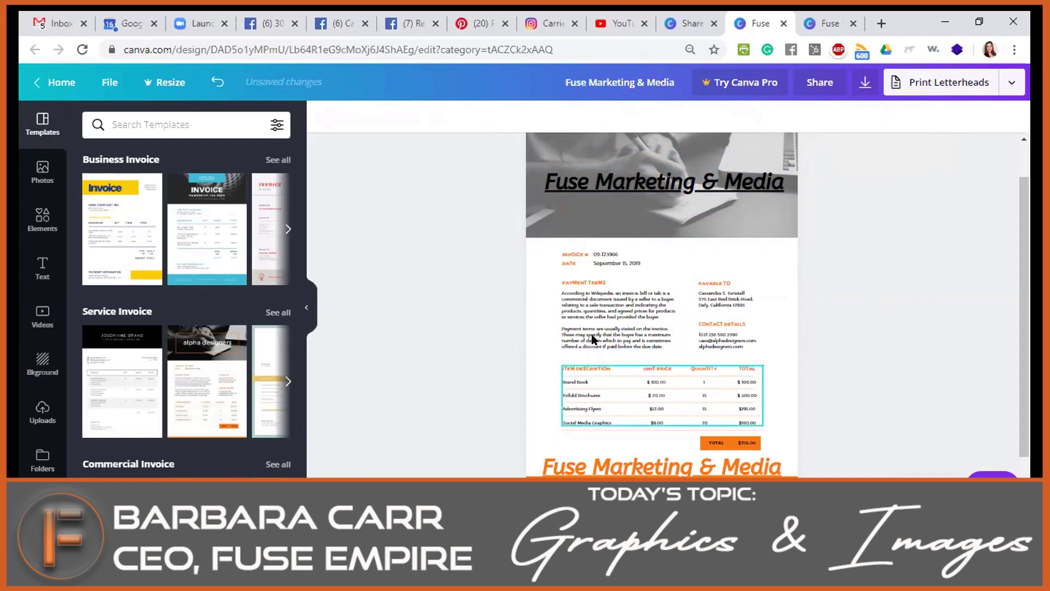
pyautogui.click(588, 229)
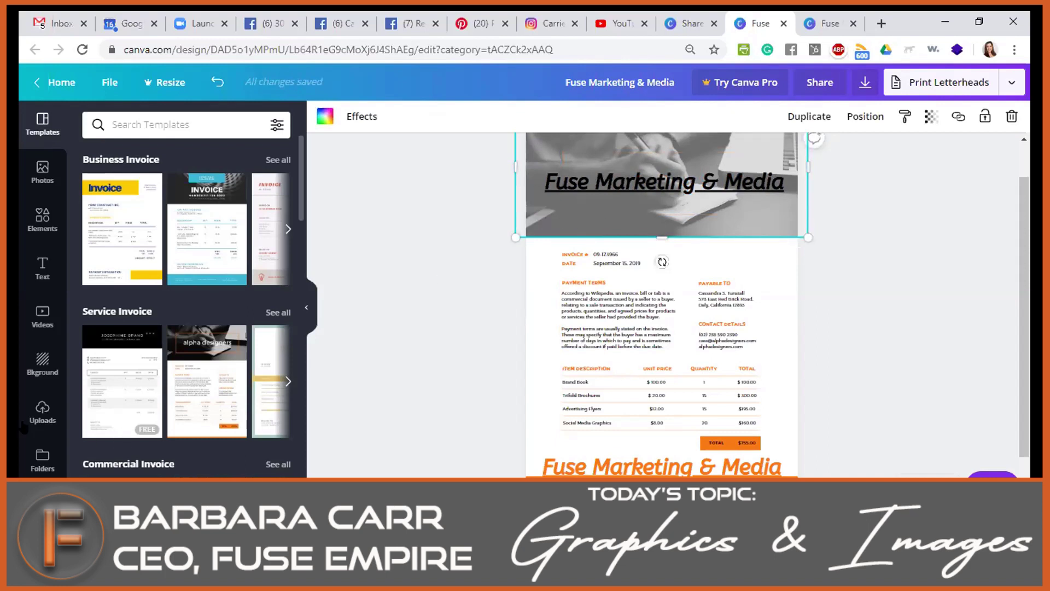
# Put a stock ocean photo in the header frame, then replace it with the dog photo.
pyautogui.click(34, 174)
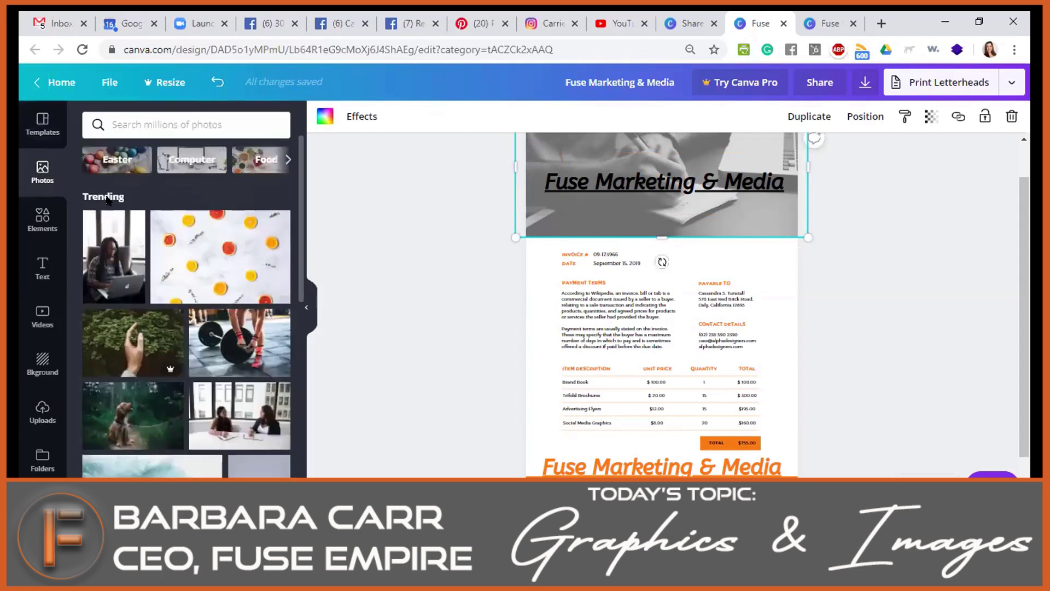
pyautogui.scroll(-3, 189, 257)
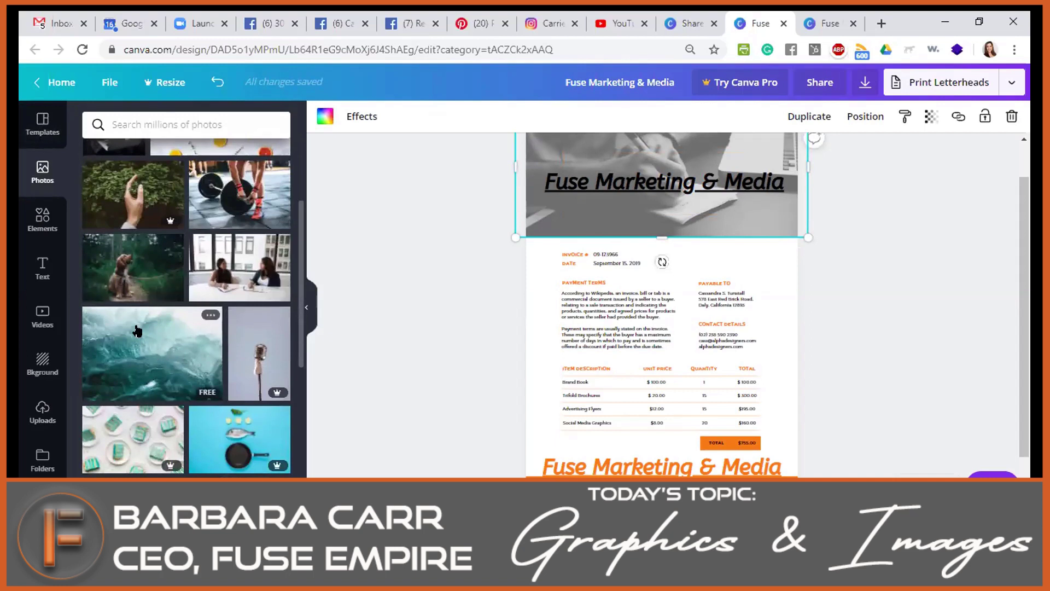
pyautogui.click(125, 350)
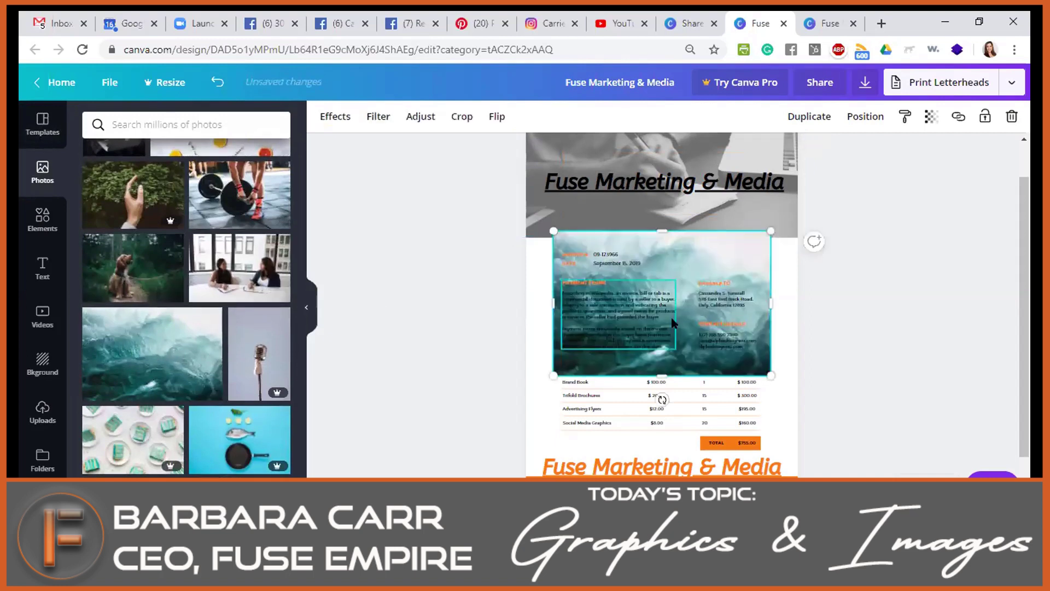
pyautogui.moveTo(723, 247); pyautogui.dragTo(718, 295)
pyautogui.moveTo(719, 257); pyautogui.dragTo(730, 134)
pyautogui.click(873, 323)
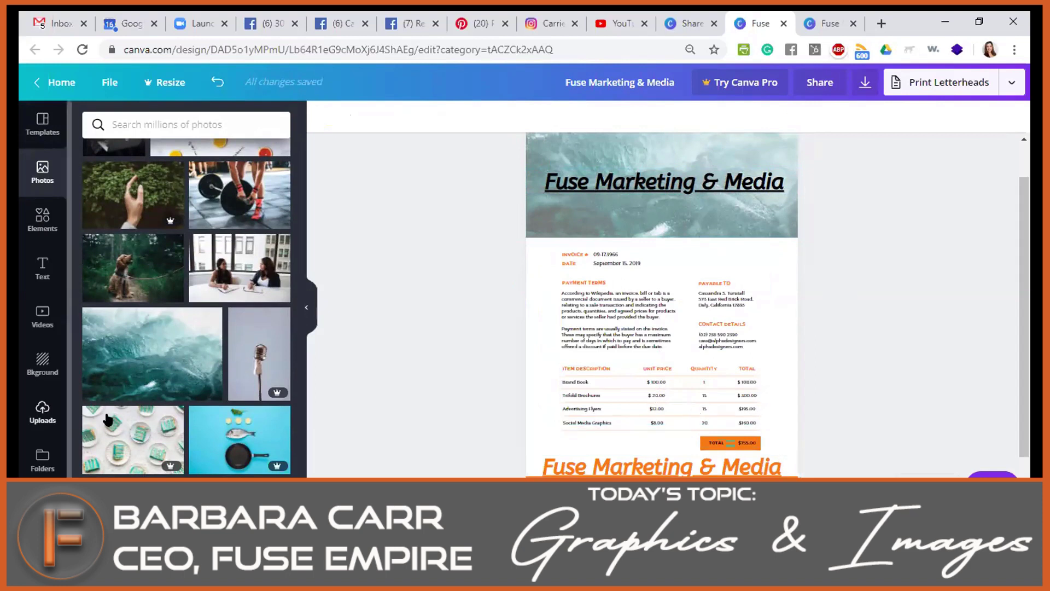
pyautogui.moveTo(335, 253); pyautogui.dragTo(656, 167)
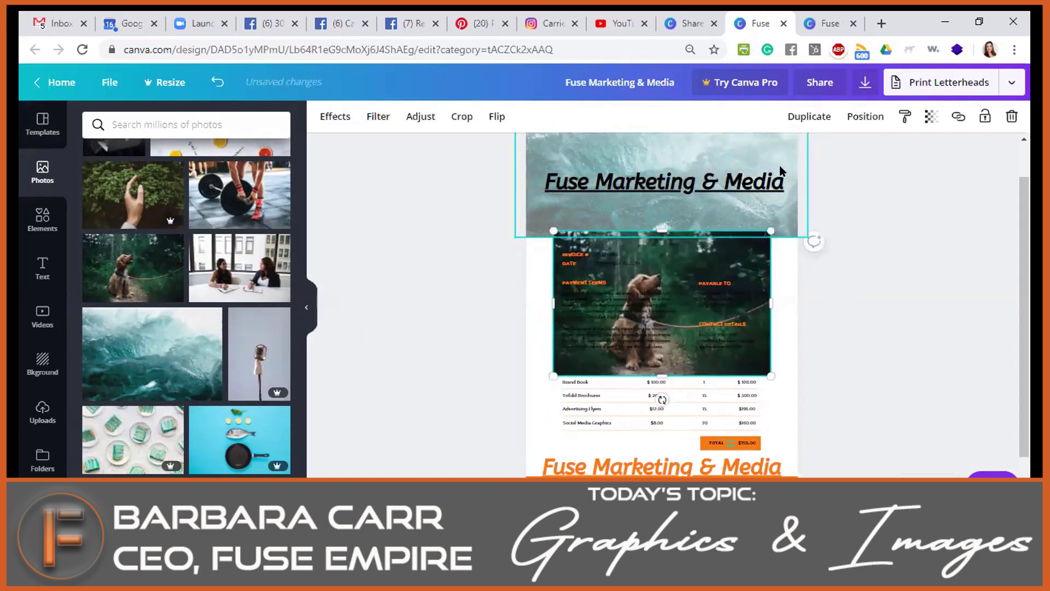
pyautogui.moveTo(699, 193); pyautogui.dragTo(700, 164)
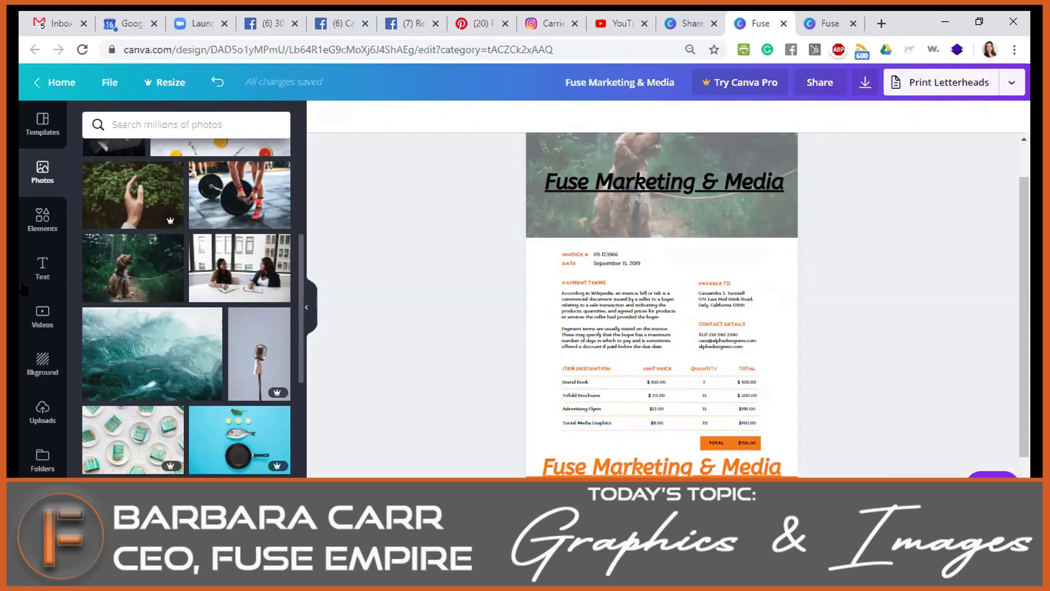
pyautogui.click(35, 229)
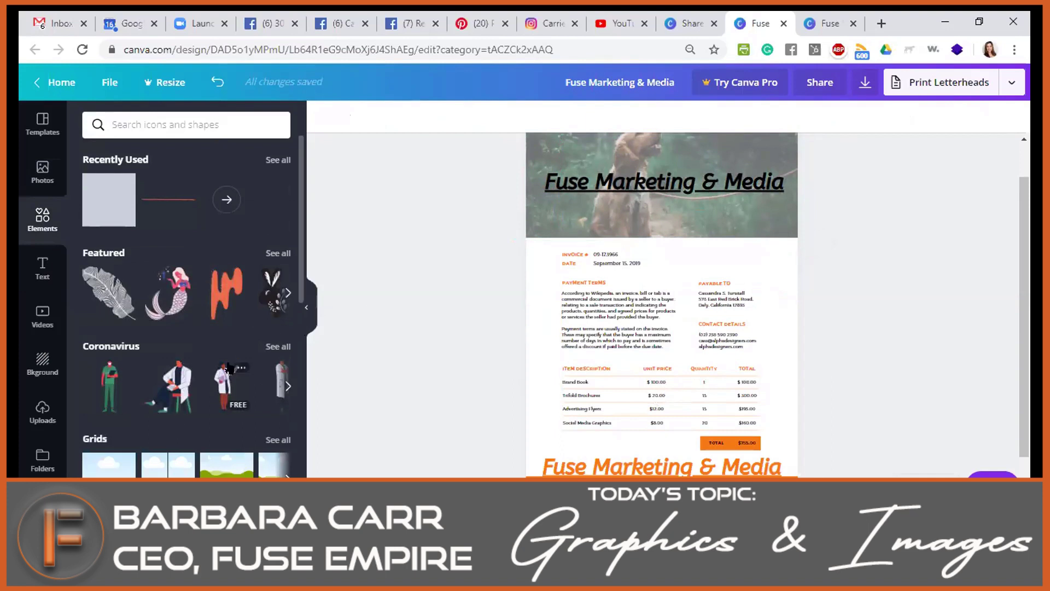
# Try single-frame and three-row grids, ending with a three-column sky-and-hills grid.
pyautogui.scroll(-3, 228, 367)
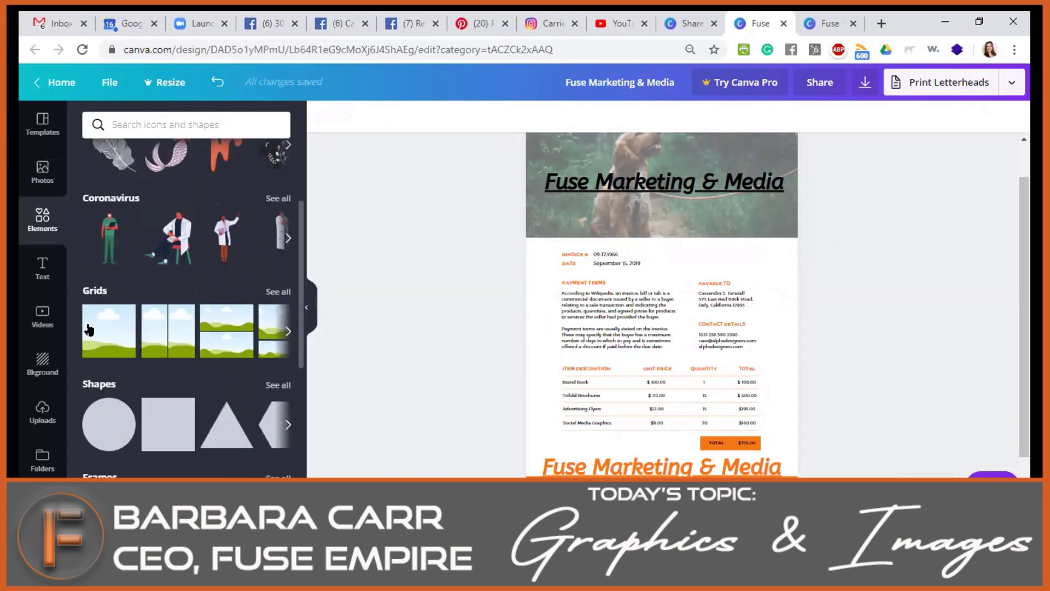
pyautogui.click(89, 330)
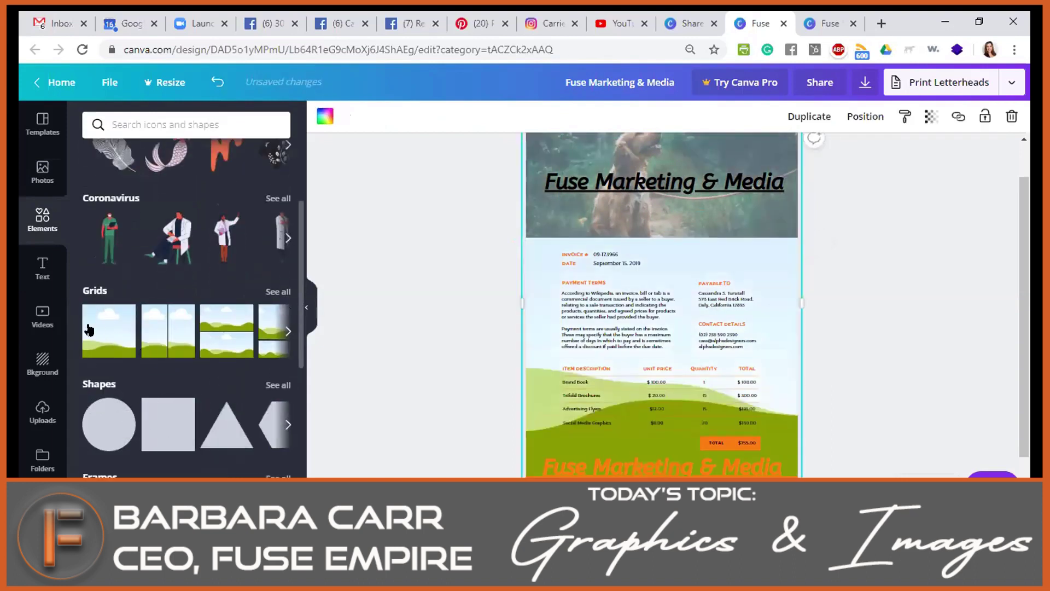
pyautogui.click(288, 328)
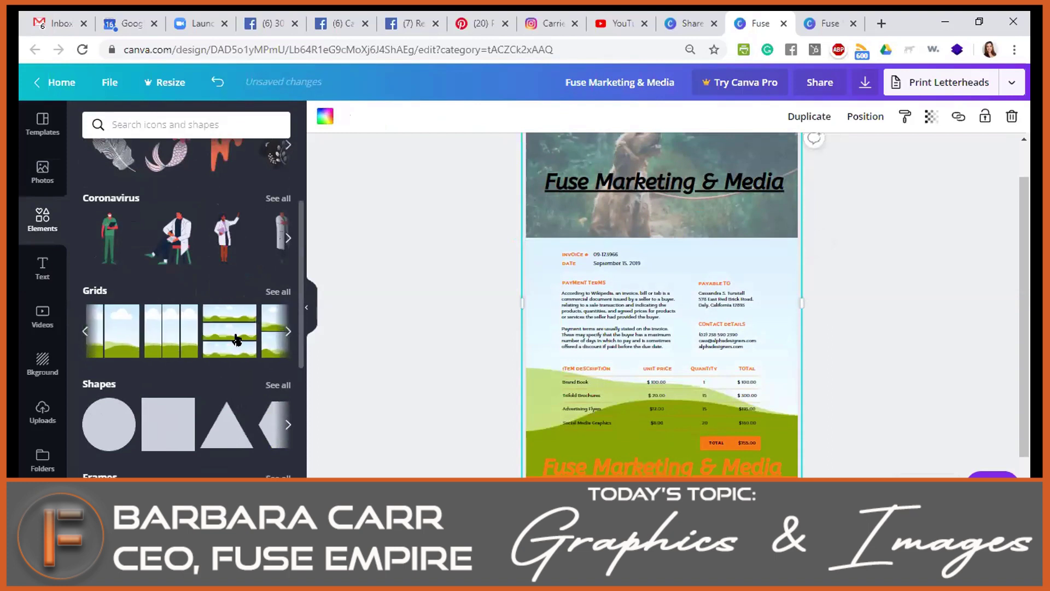
pyautogui.click(236, 339)
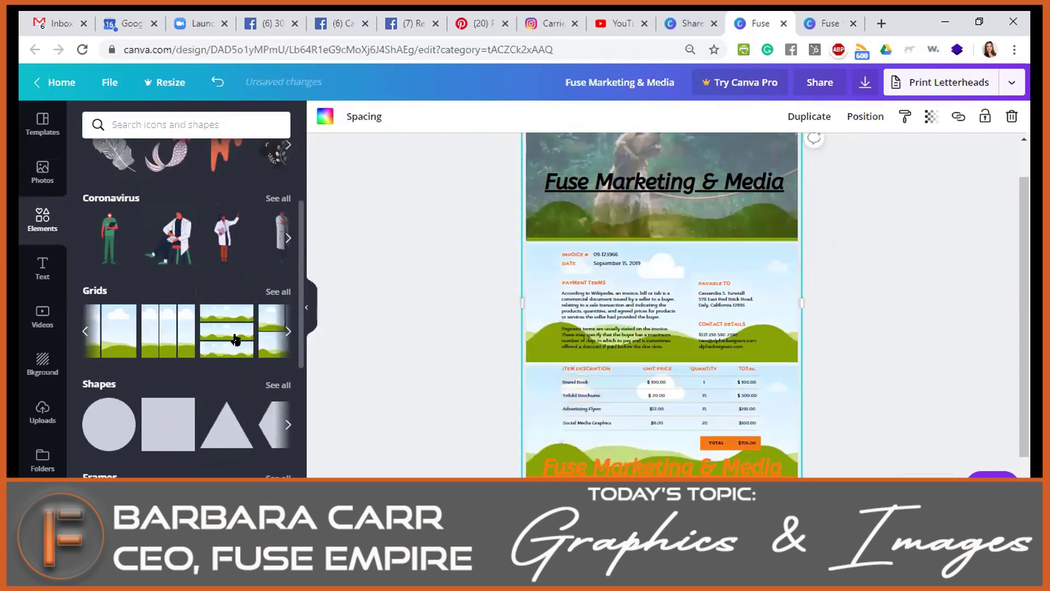
pyautogui.click(188, 347)
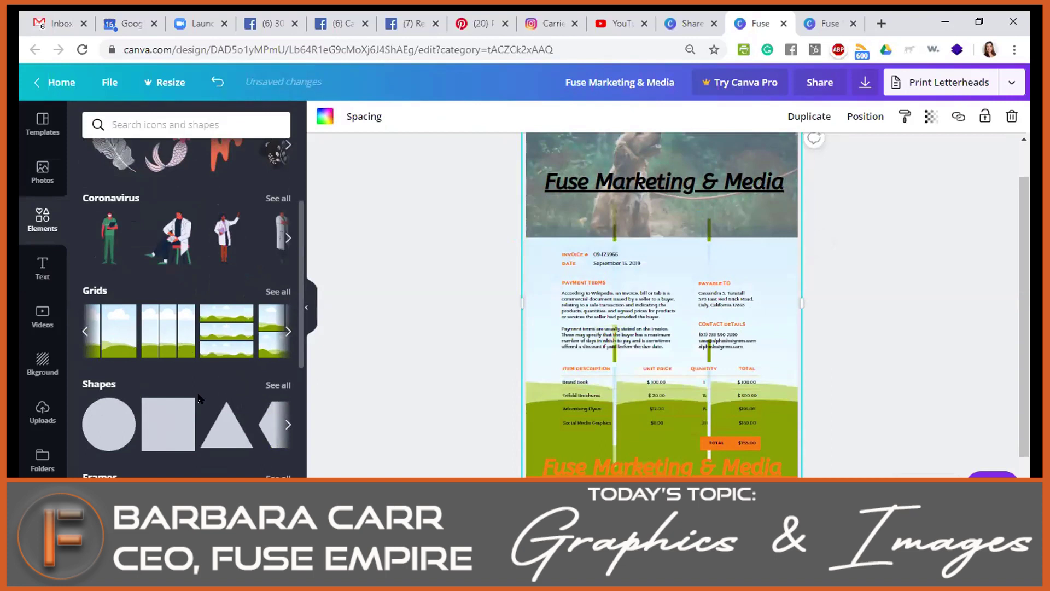
# Add and delete a circle, then place a small ice-cream sticker at the upper right.
pyautogui.click(120, 435)
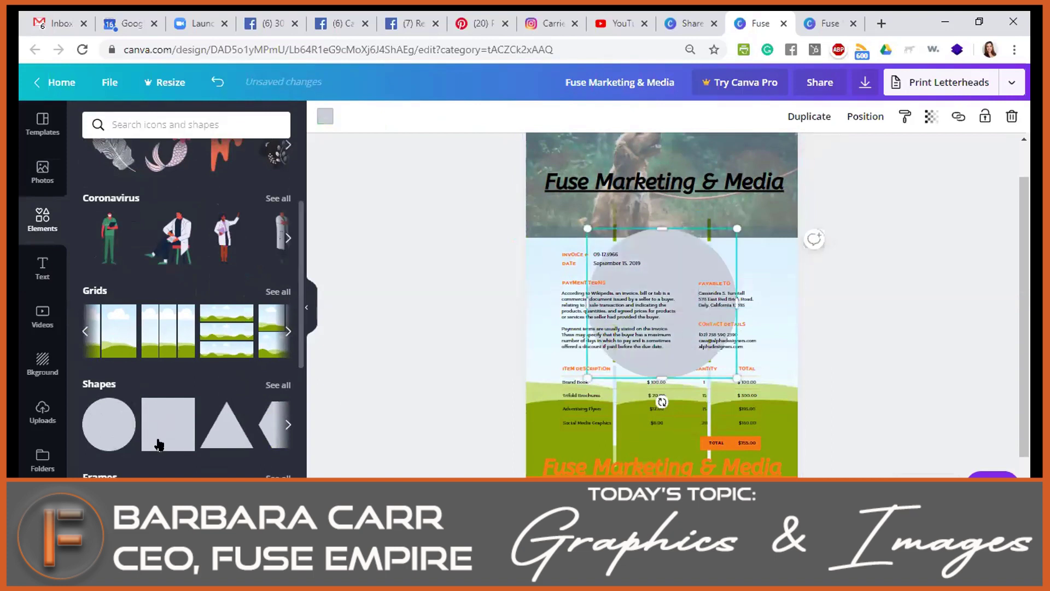
pyautogui.scroll(-5, 159, 444)
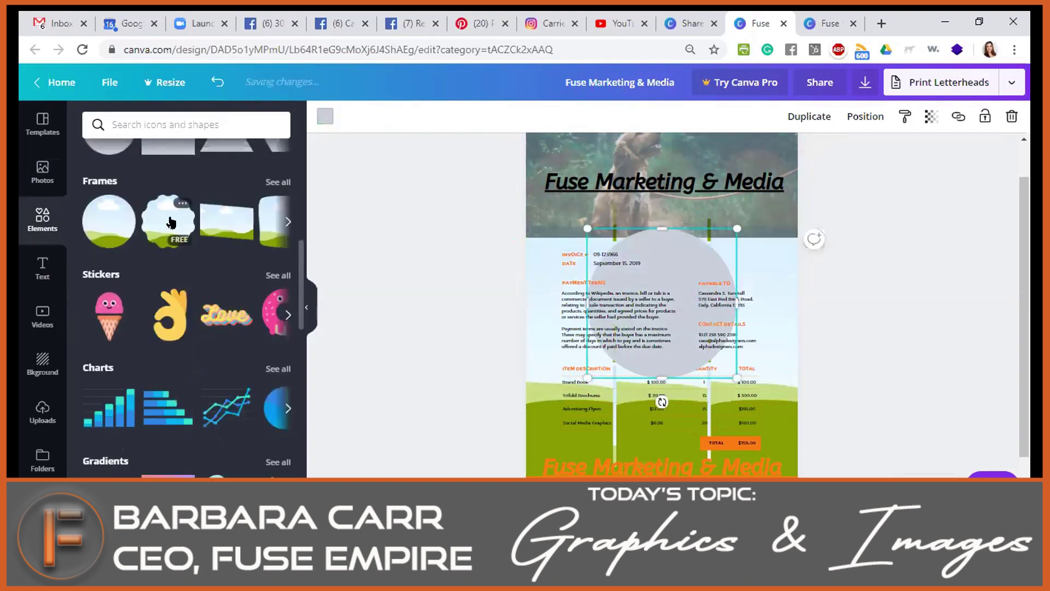
pyautogui.press('Delete')
pyautogui.click(104, 317)
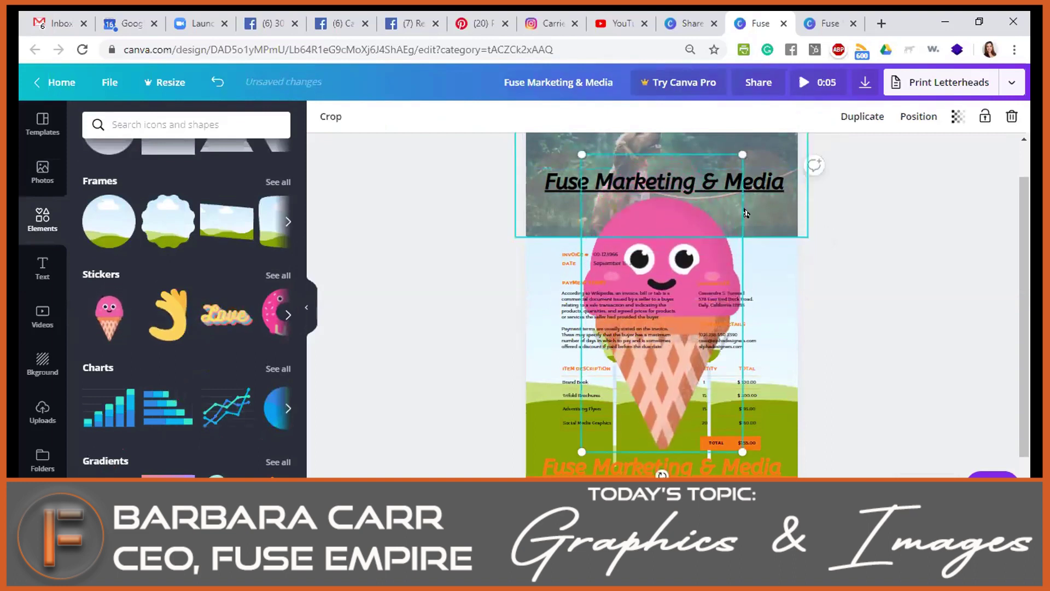
pyautogui.moveTo(735, 152); pyautogui.dragTo(771, 281)
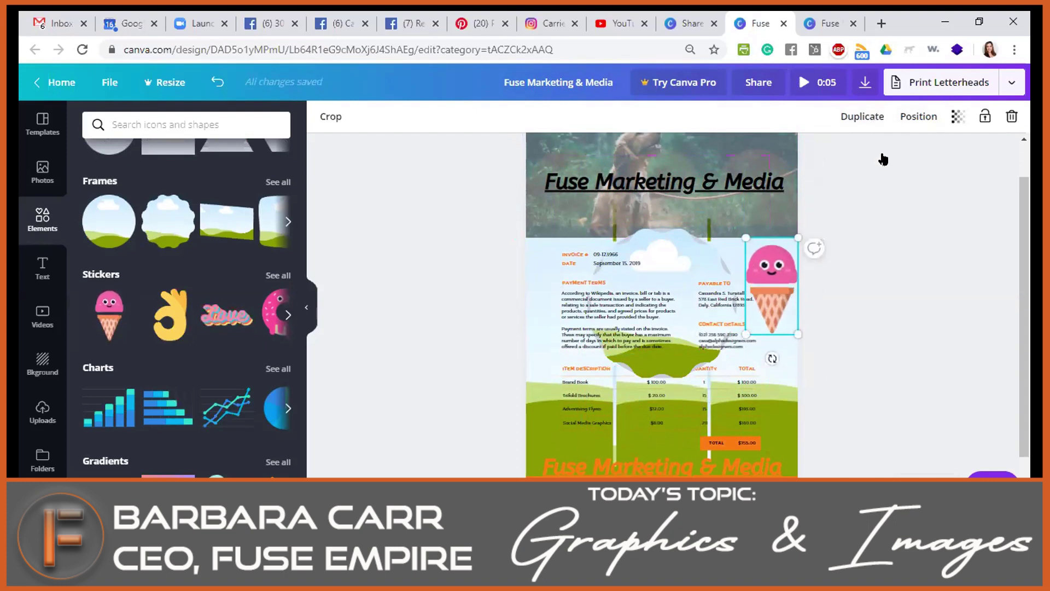
pyautogui.click(1011, 82)
# Browse the download file types and leave Video (BETA) selected.
pyautogui.click(1011, 83)
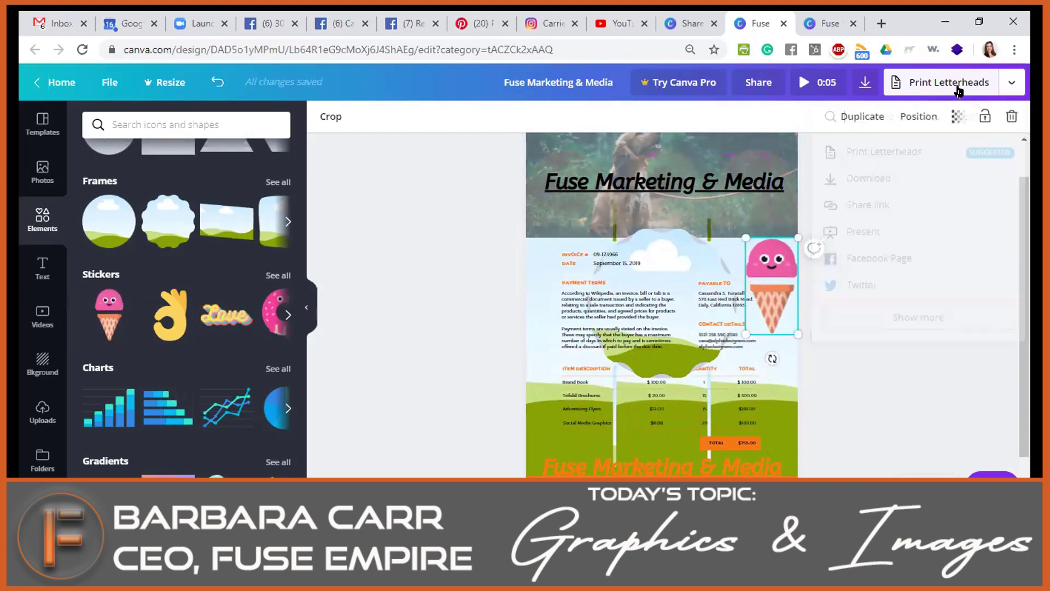
pyautogui.click(857, 83)
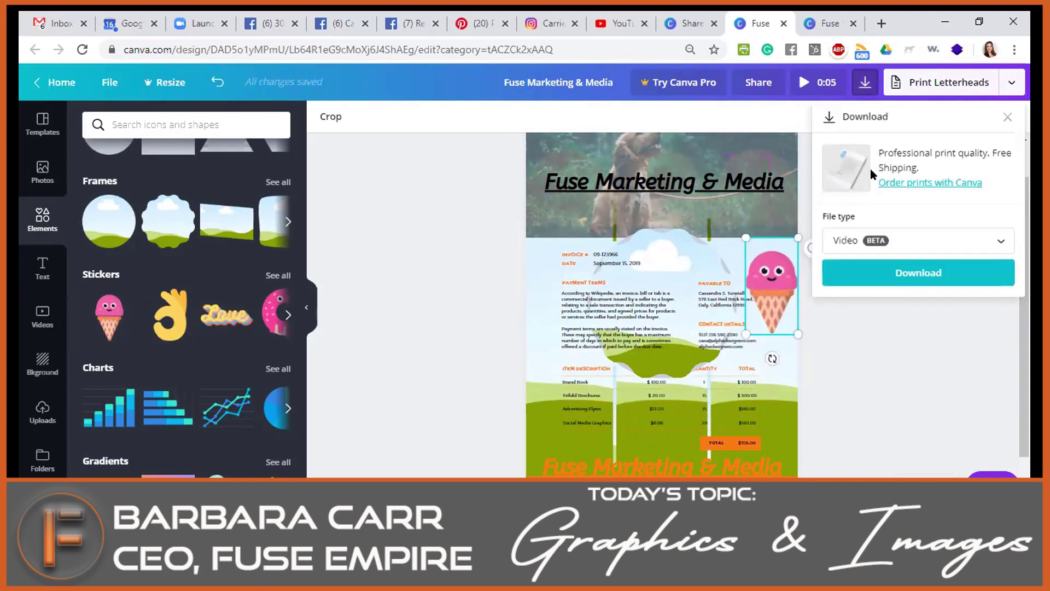
pyautogui.click(928, 242)
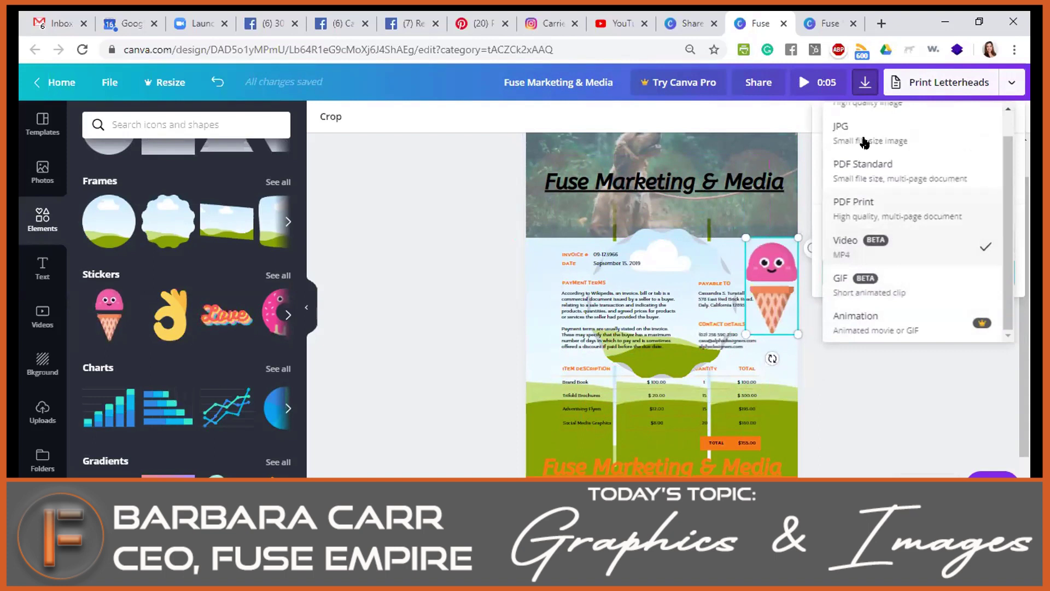
pyautogui.scroll(1, 864, 143)
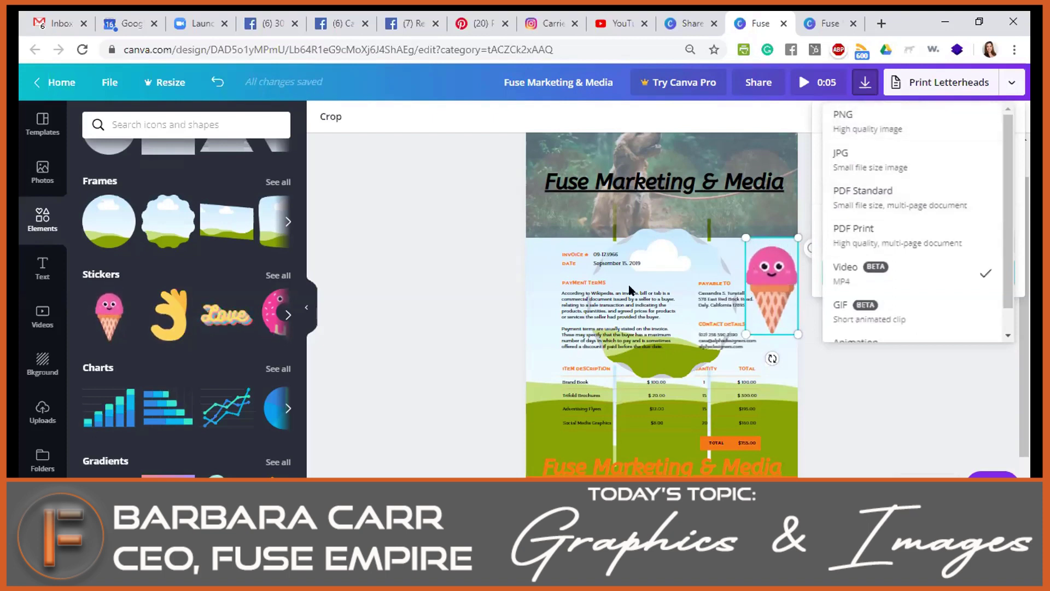
pyautogui.click(553, 204)
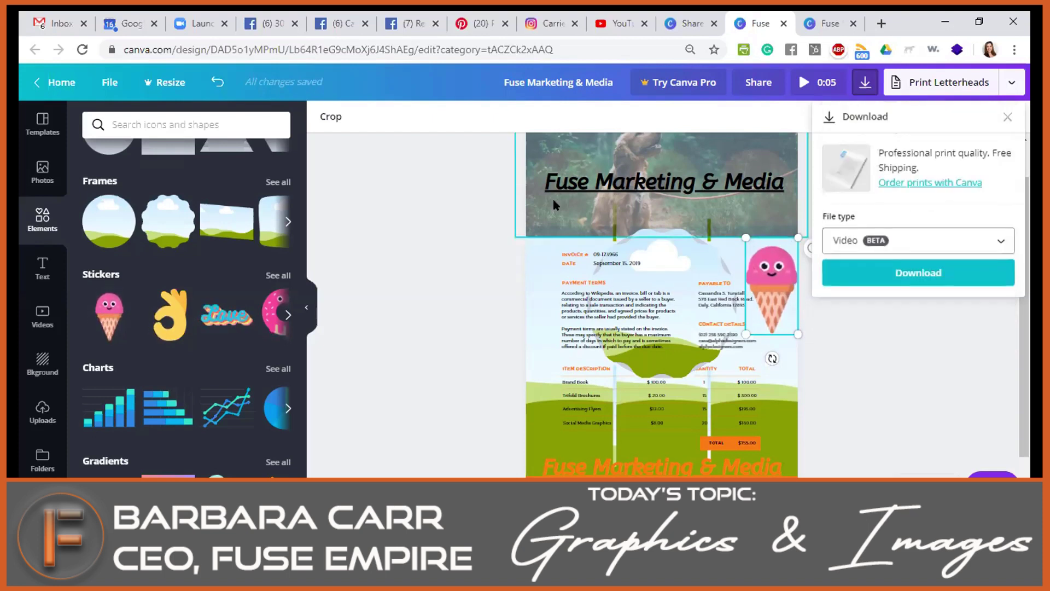
# Delete the dog photo plus the tall and page-wide background elements.
pyautogui.press('Delete')
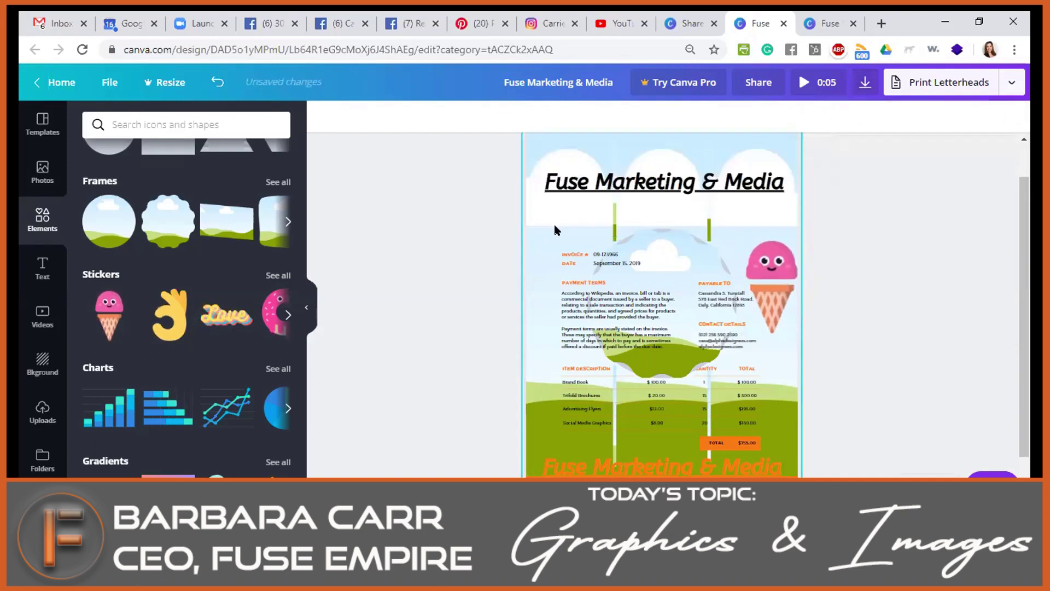
pyautogui.click(645, 223)
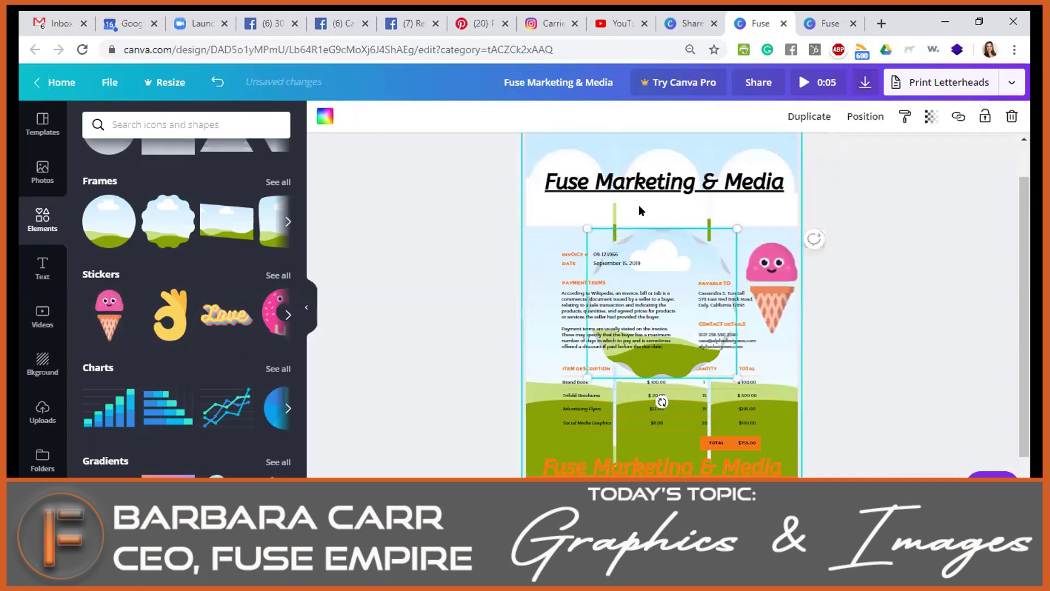
pyautogui.rightClick(780, 142)
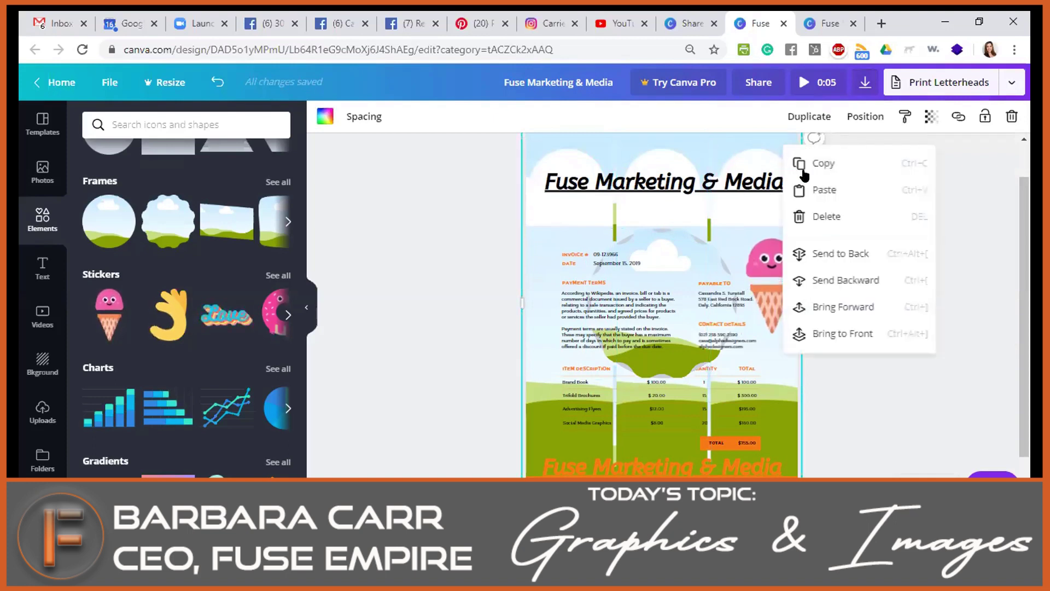
pyautogui.click(815, 216)
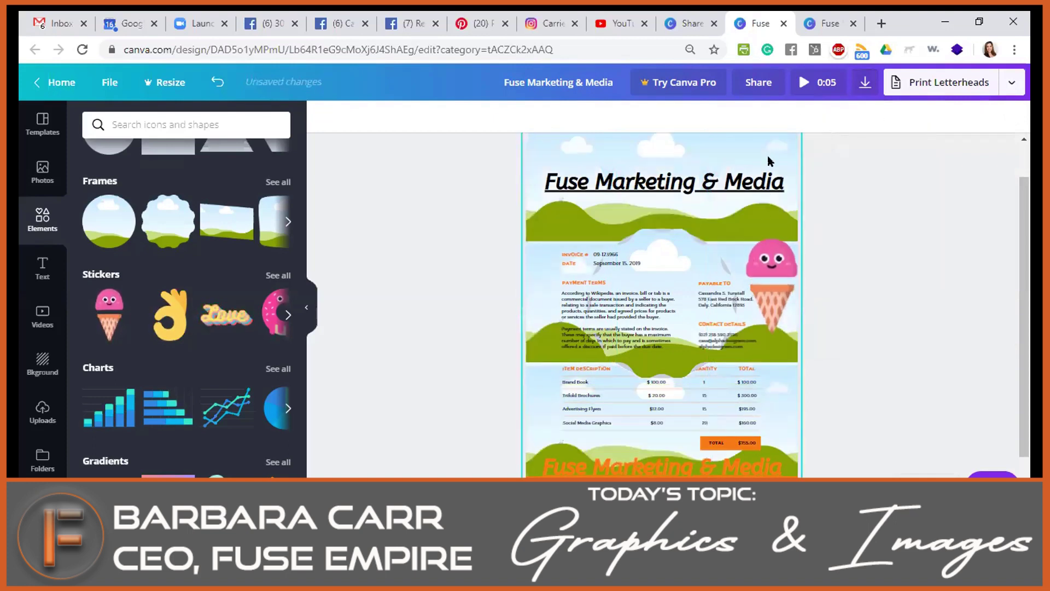
pyautogui.rightClick(769, 161)
pyautogui.click(810, 234)
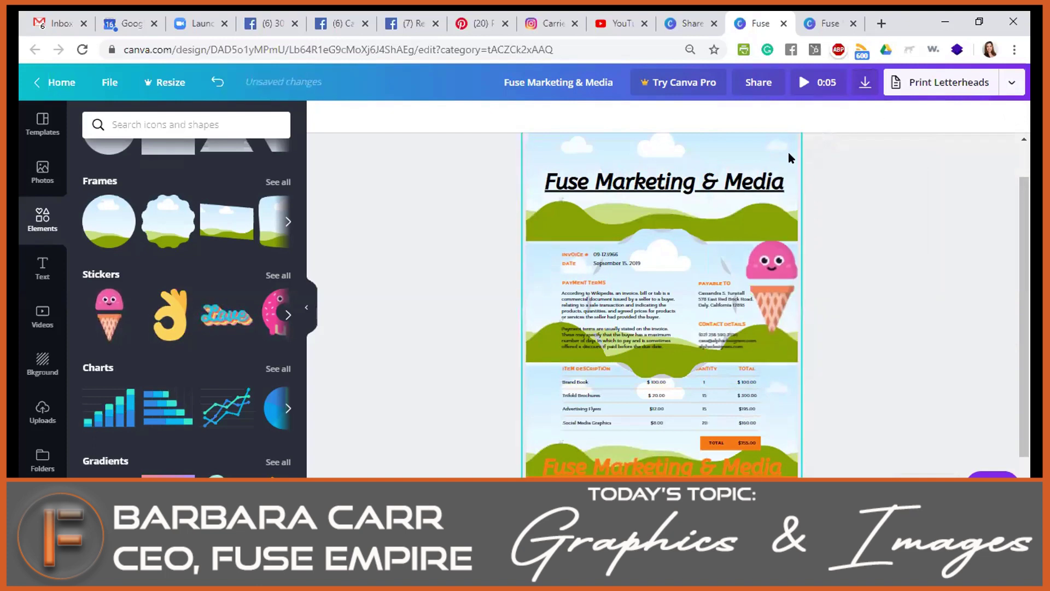
# Delete the green hills, sky and last background layers, leaving a plain white page.
pyautogui.rightClick(787, 157)
pyautogui.click(807, 228)
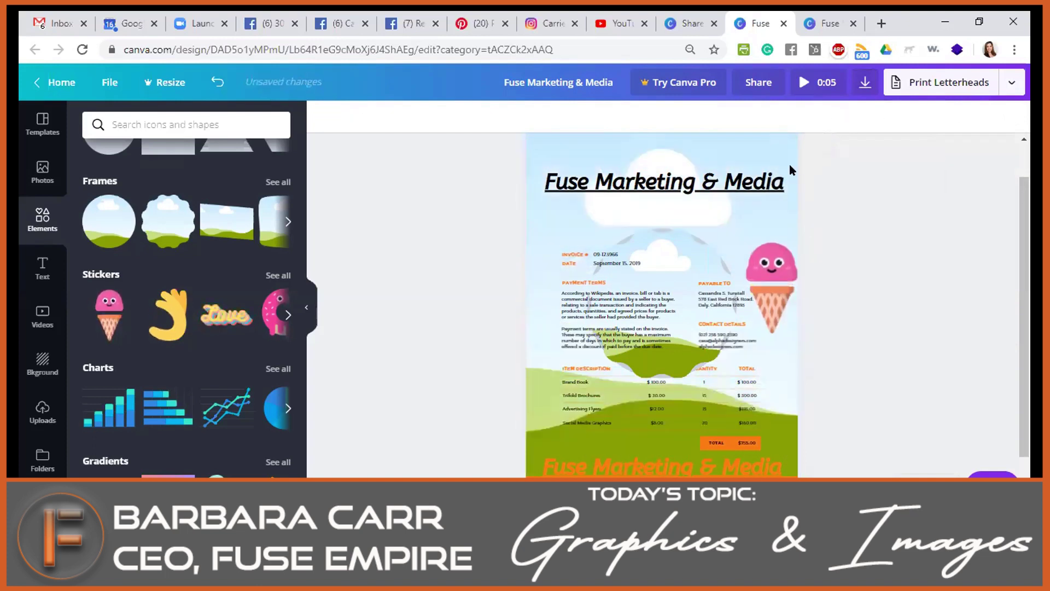
pyautogui.rightClick(784, 150)
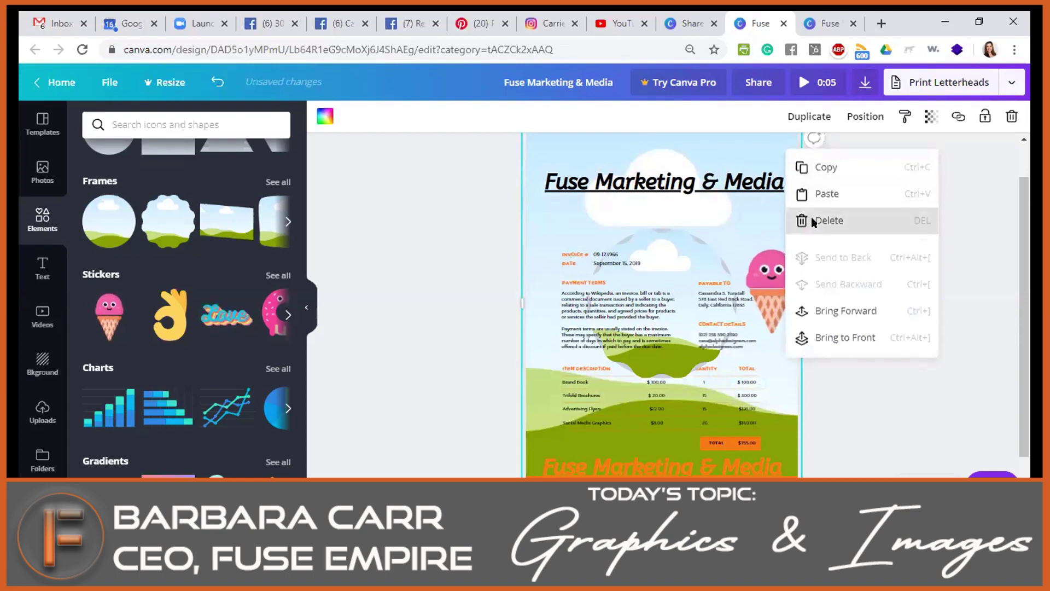
pyautogui.click(808, 219)
pyautogui.rightClick(773, 141)
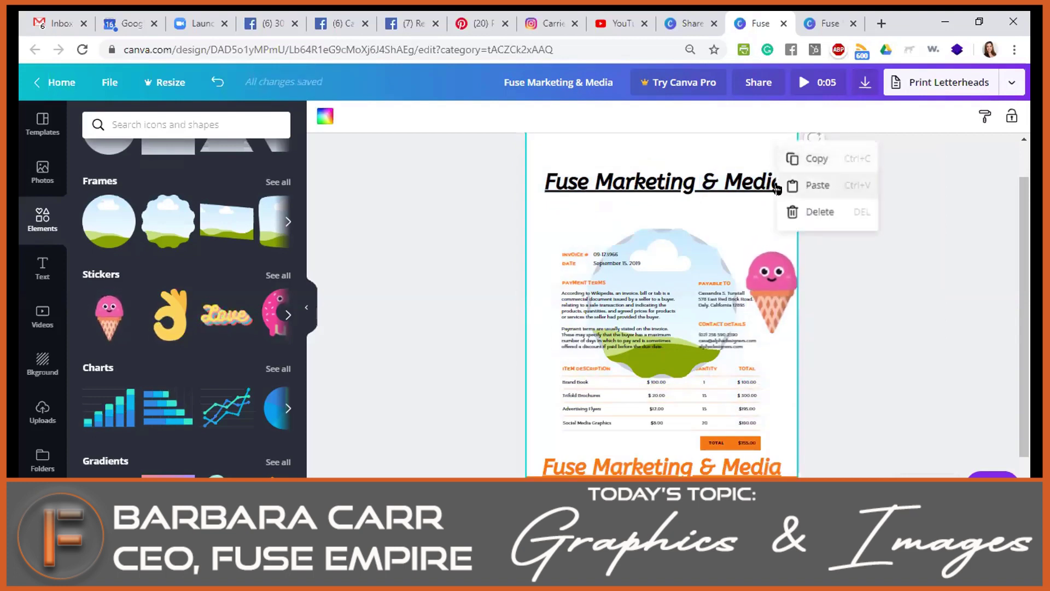
pyautogui.click(809, 212)
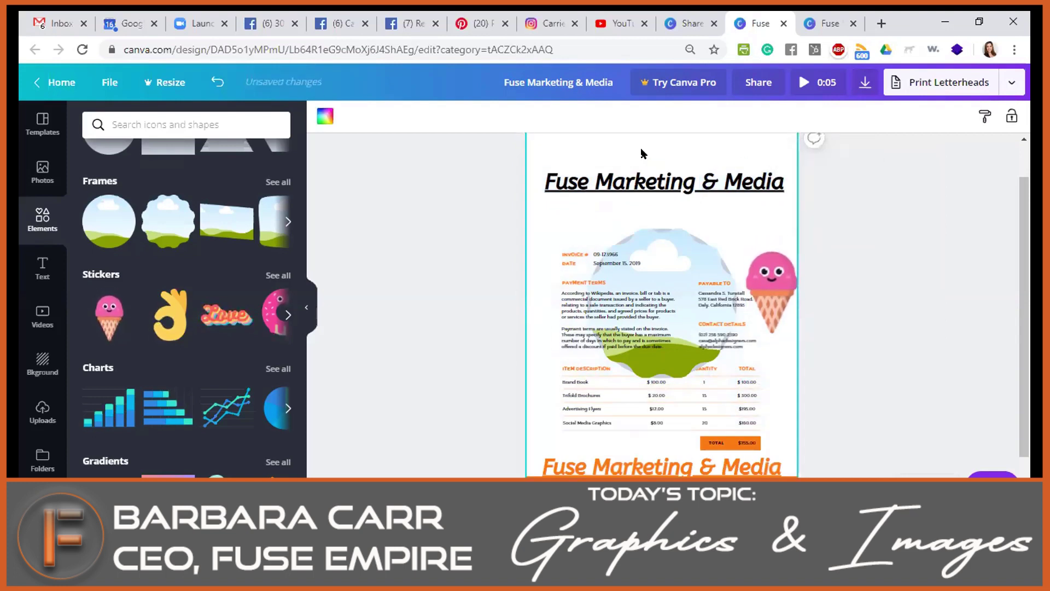
pyautogui.rightClick(753, 141)
pyautogui.click(901, 264)
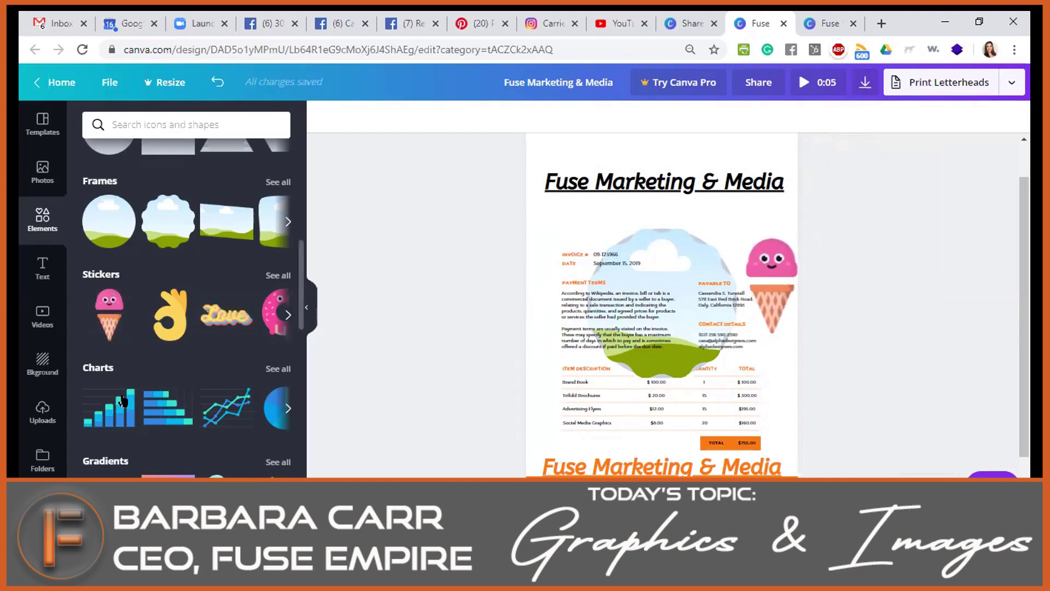
# Add a bar chart with Item 1's first value set to 6, then return to the Canva home page.
pyautogui.moveTo(562, 344); pyautogui.dragTo(563, 341)
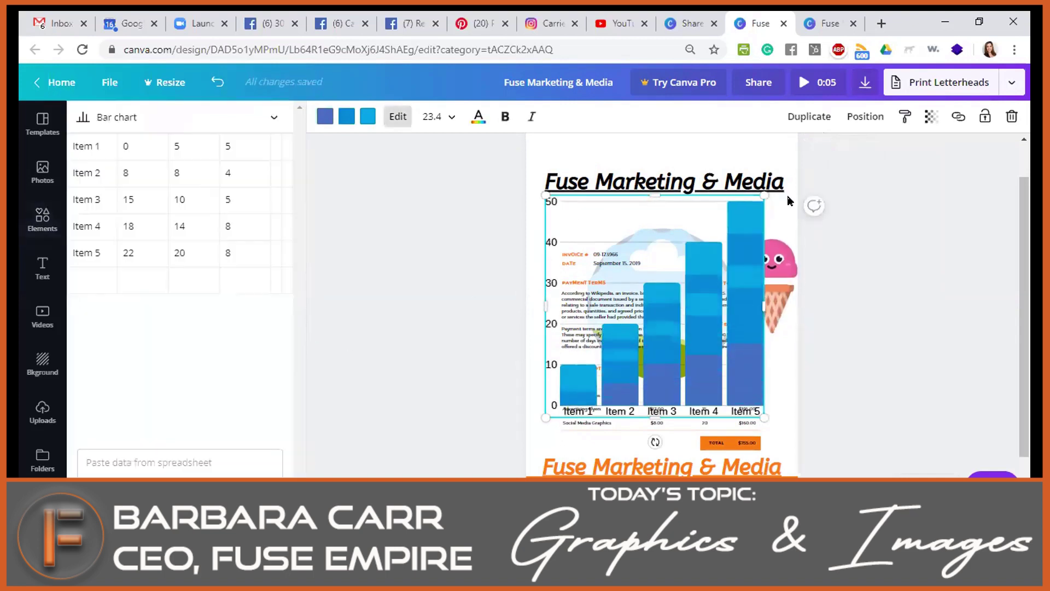
pyautogui.click(127, 143)
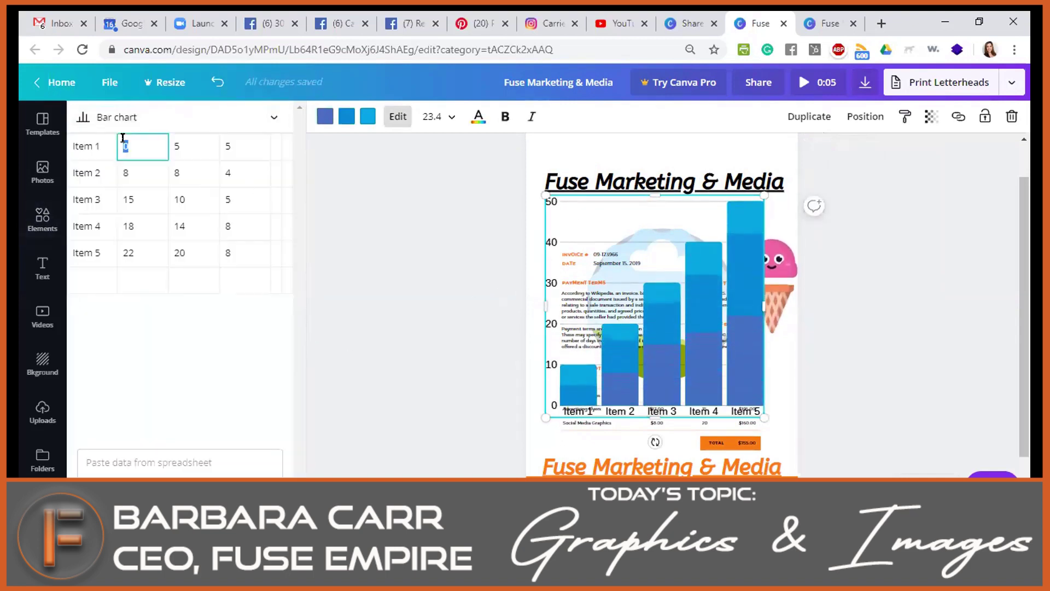
pyautogui.write('6')
pyautogui.click(290, 256)
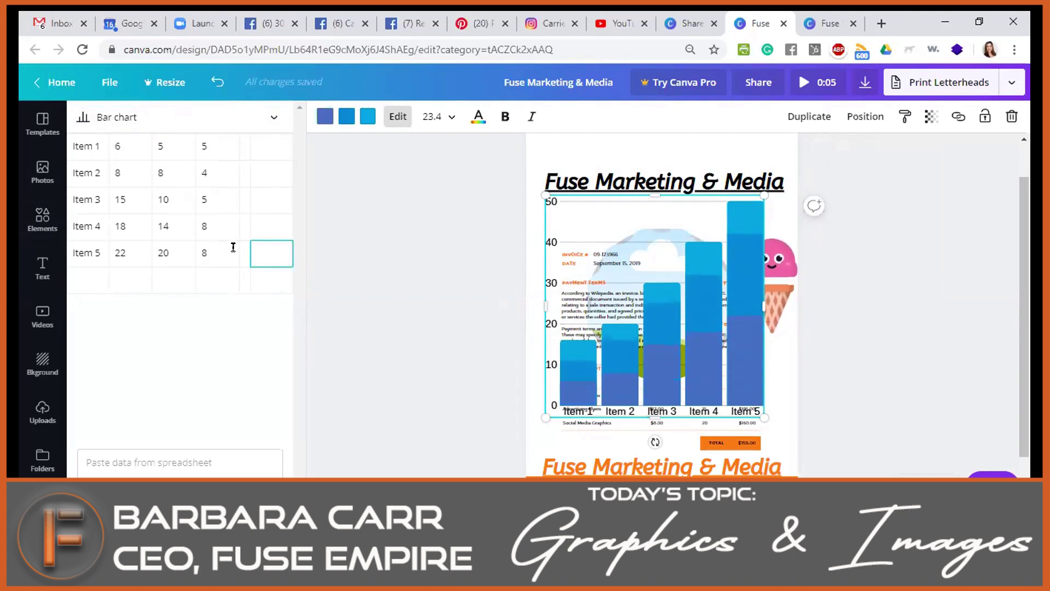
pyautogui.scroll(-1, 488, 348)
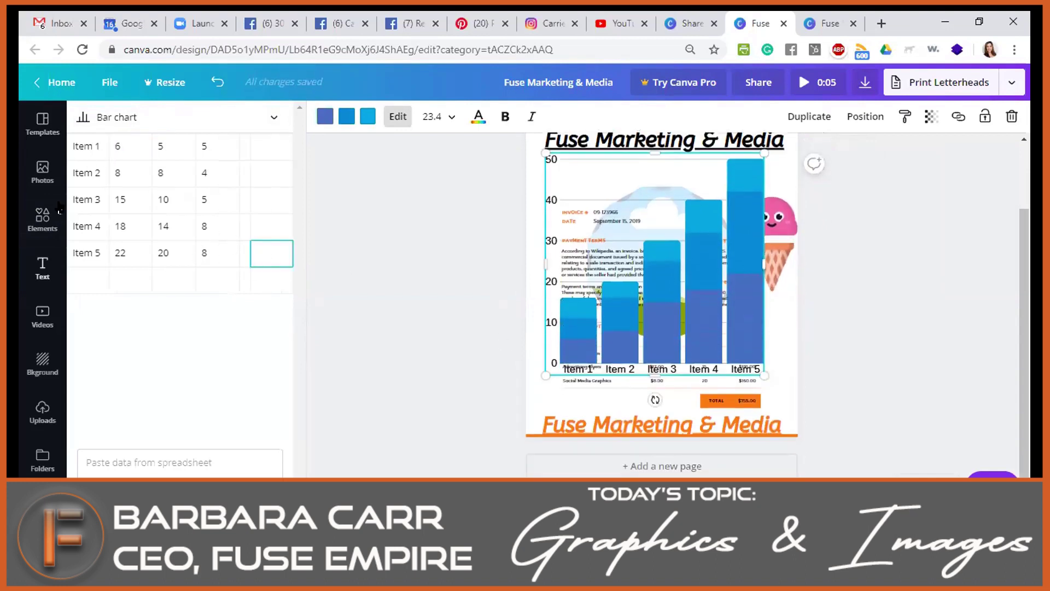
pyautogui.click(49, 85)
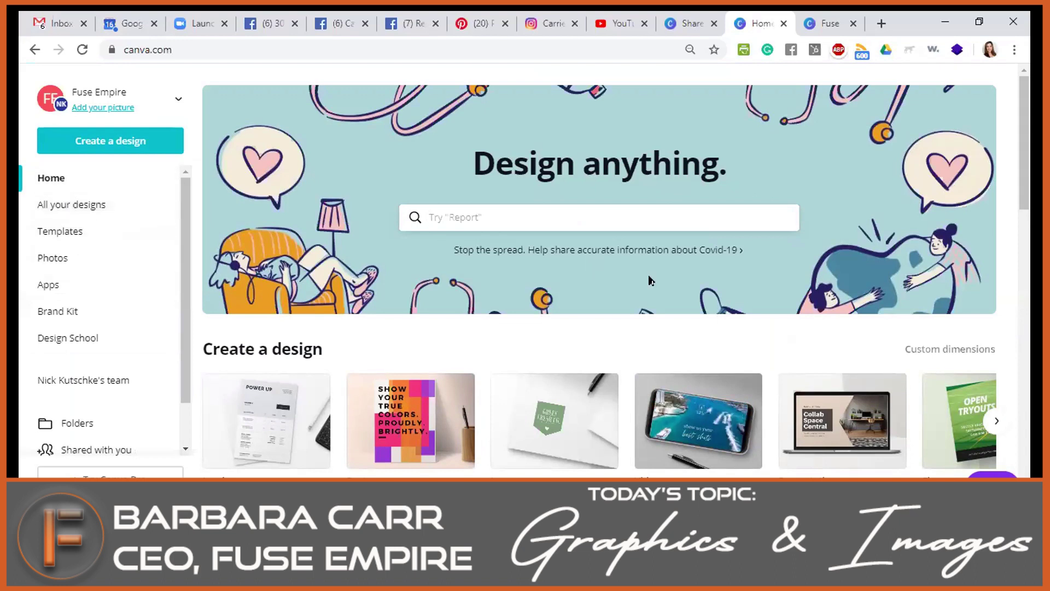
# Page the Create a design carousel forward three times, past Brochure, to the Menu types.
pyautogui.scroll(-4, 629, 279)
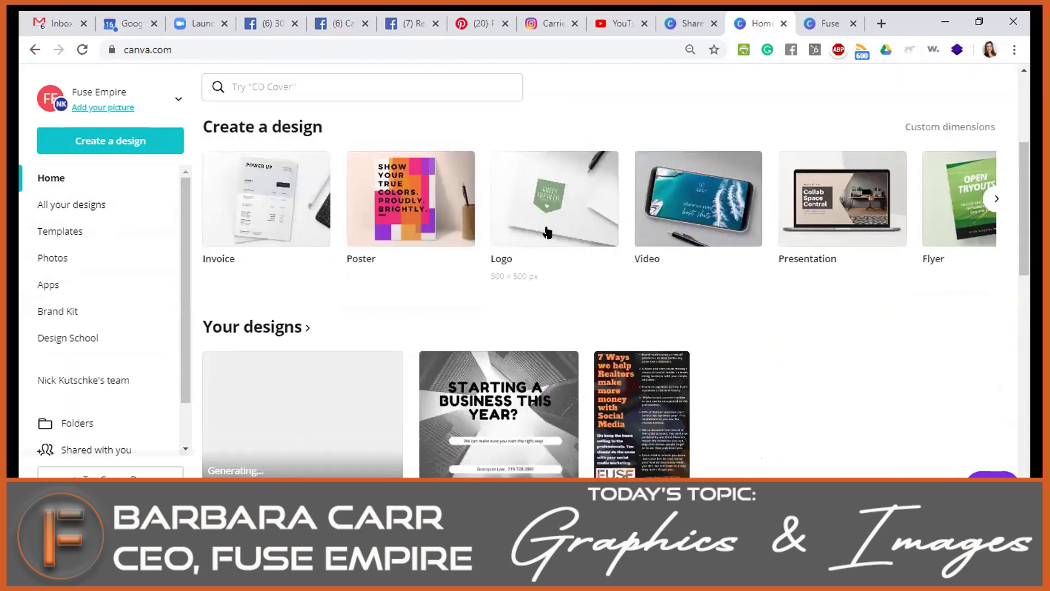
pyautogui.click(996, 204)
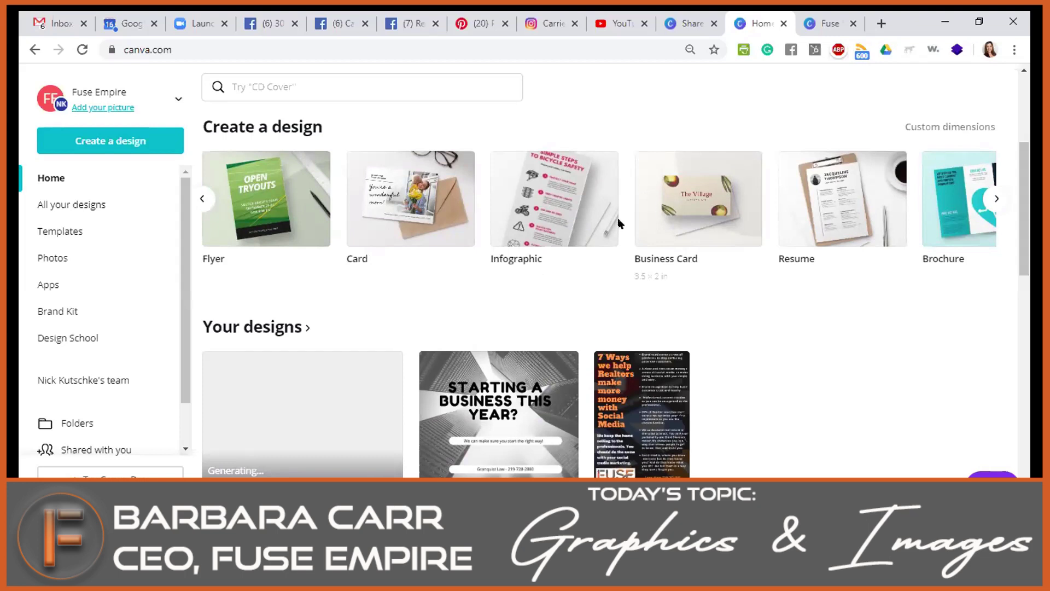
pyautogui.click(997, 200)
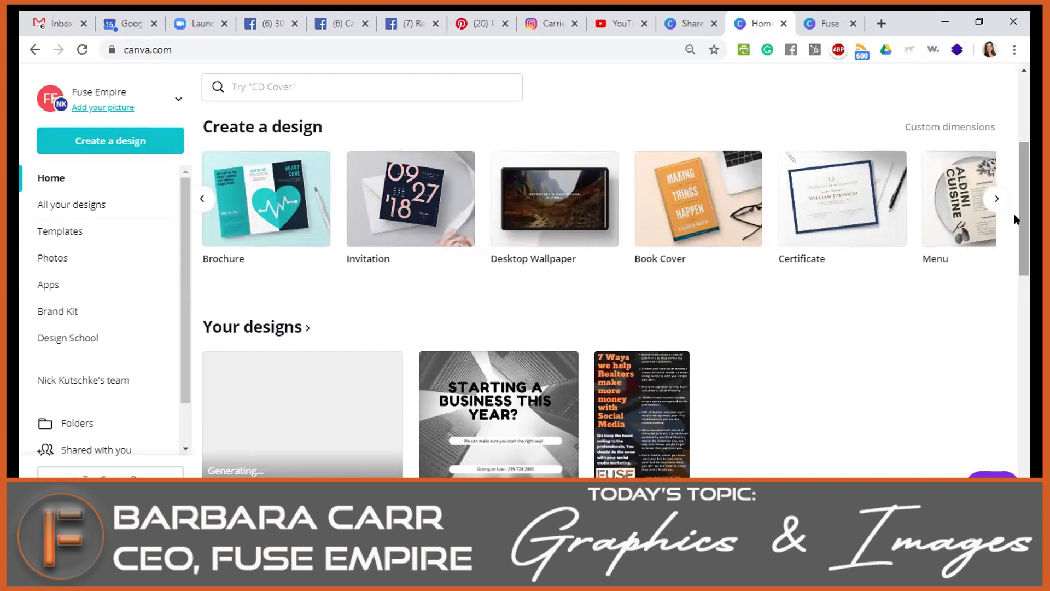
pyautogui.click(994, 200)
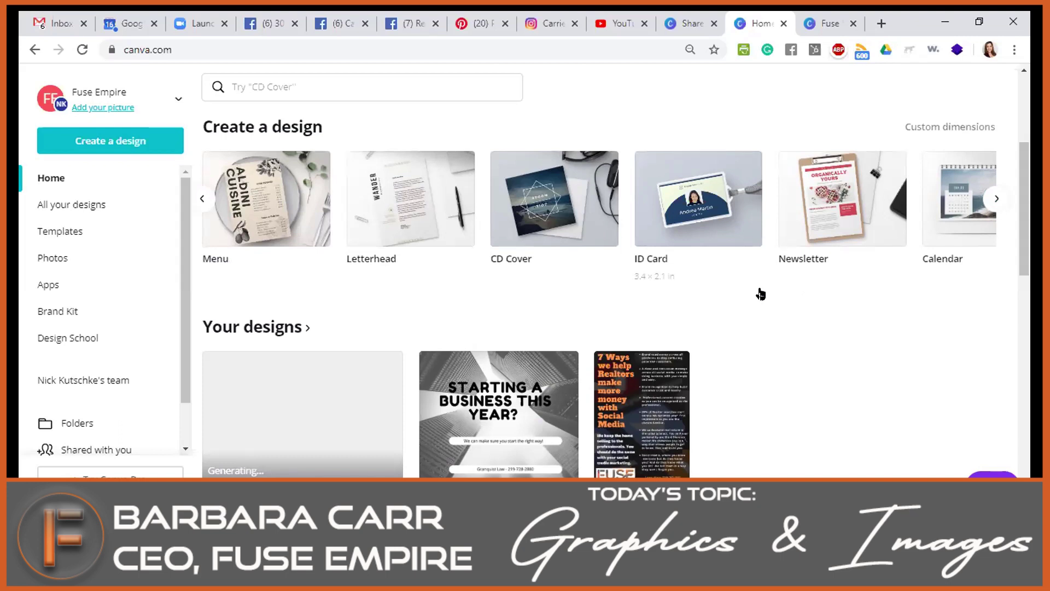
# Page the Create a design row past Calendar, Tag, Coupon and Recipe Card to its end.
pyautogui.click(994, 199)
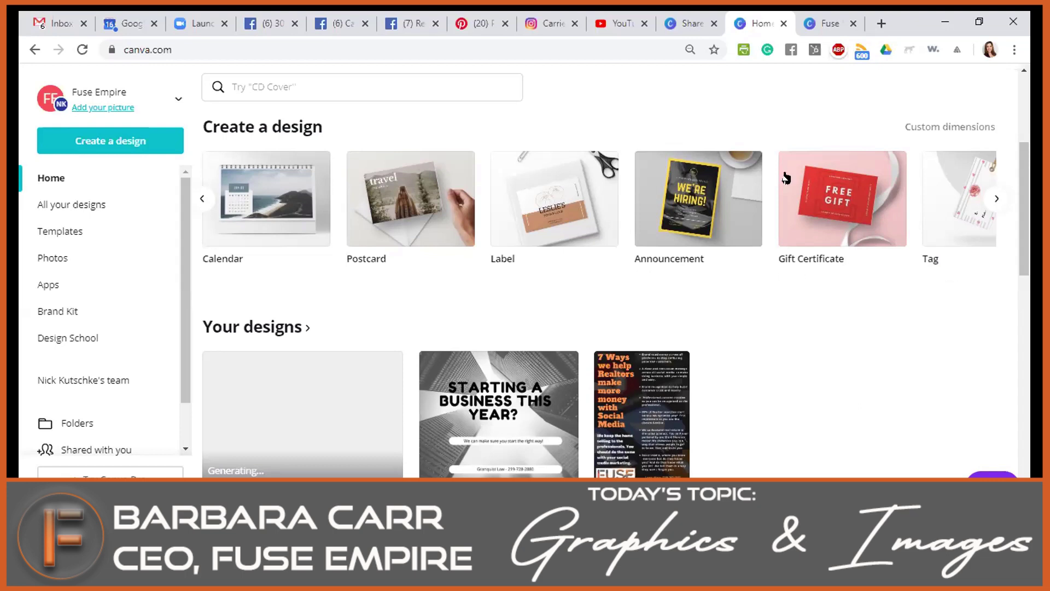
pyautogui.scroll(3, 663, 236)
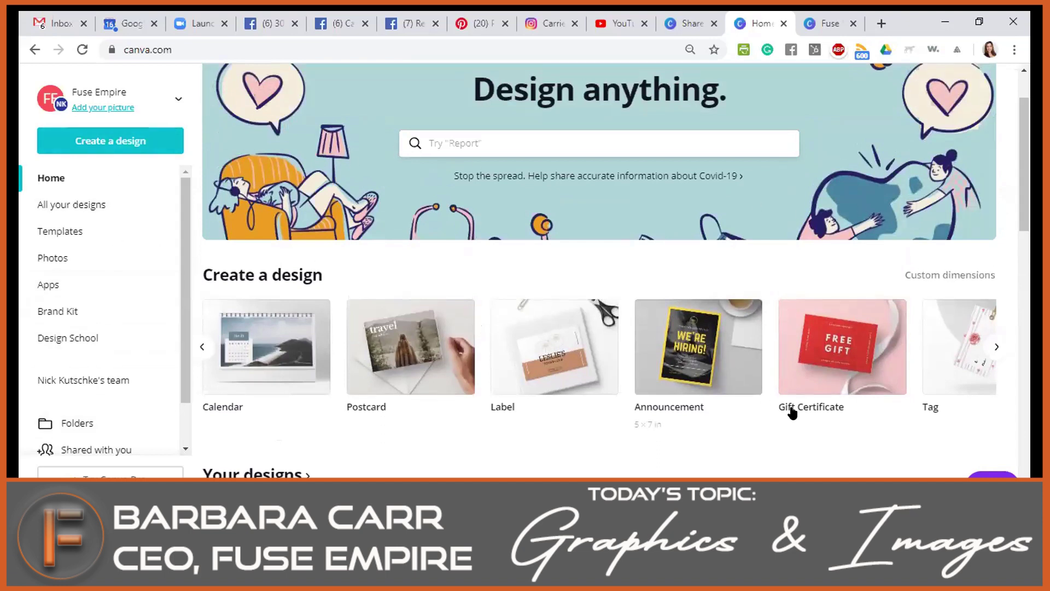
pyautogui.click(996, 347)
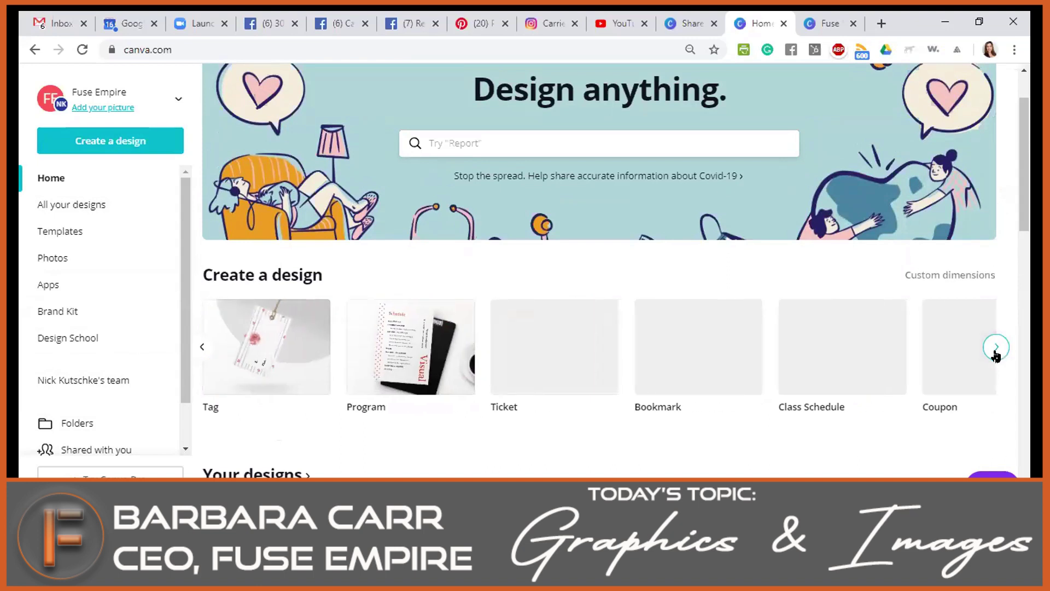
pyautogui.click(996, 351)
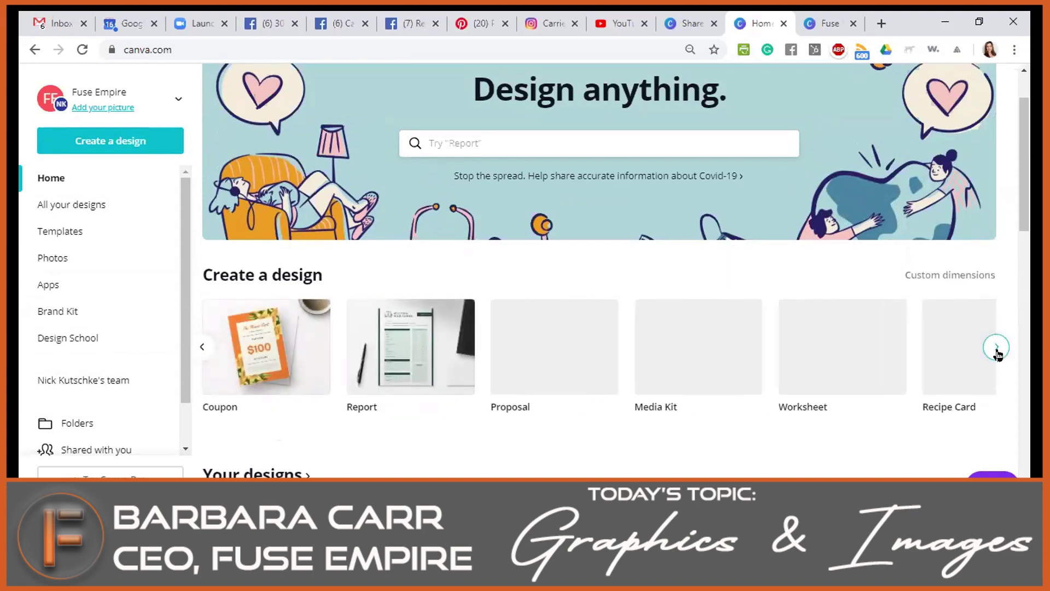
pyautogui.click(996, 350)
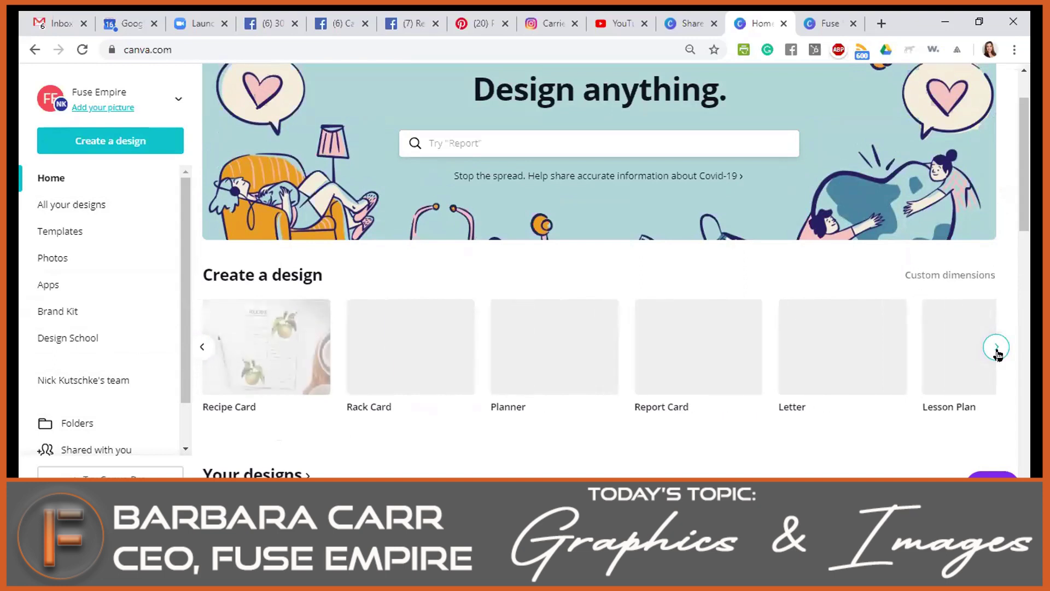
pyautogui.click(996, 350)
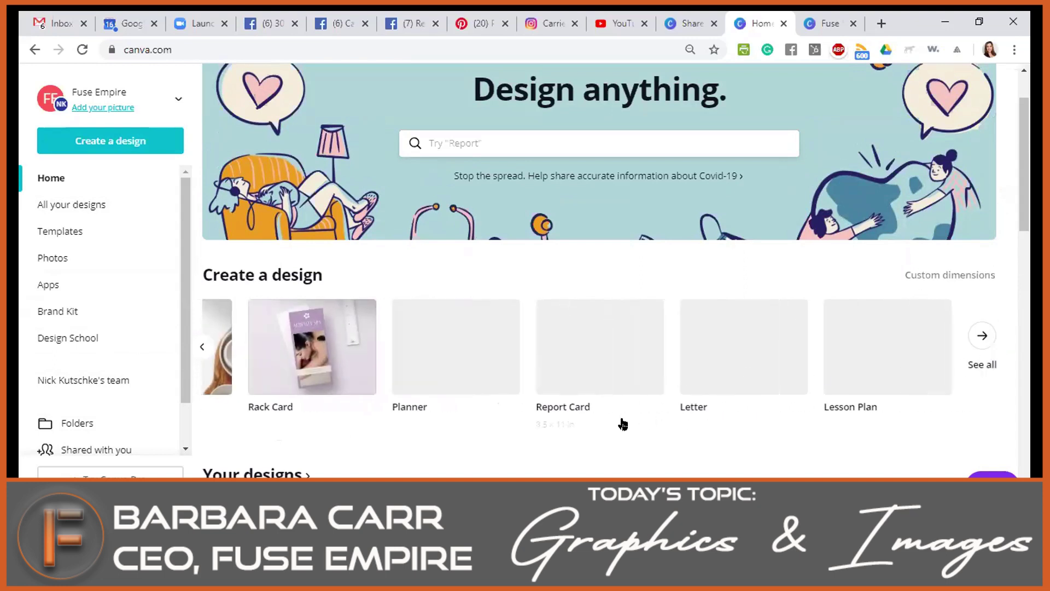
pyautogui.click(488, 141)
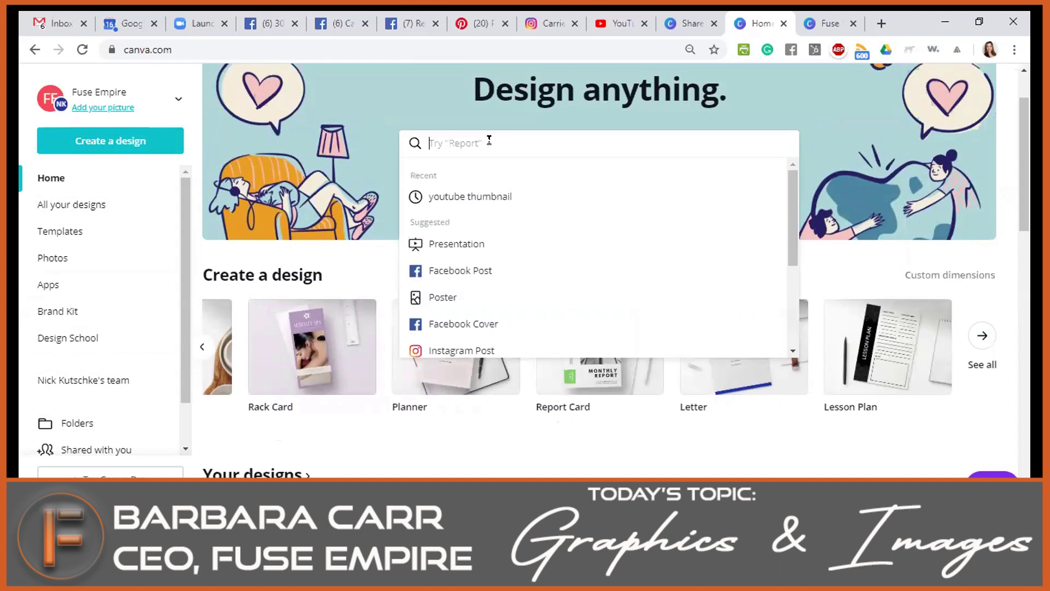
# Search the home page for 'facebook' and choose the Facebook Post design type.
pyautogui.write('facebook')
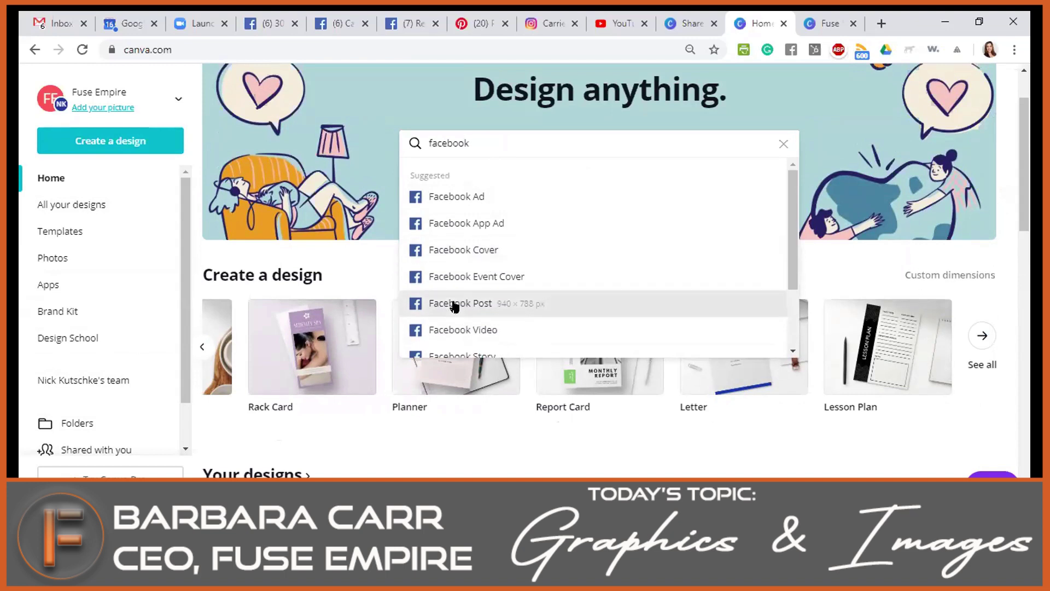
pyautogui.click(454, 304)
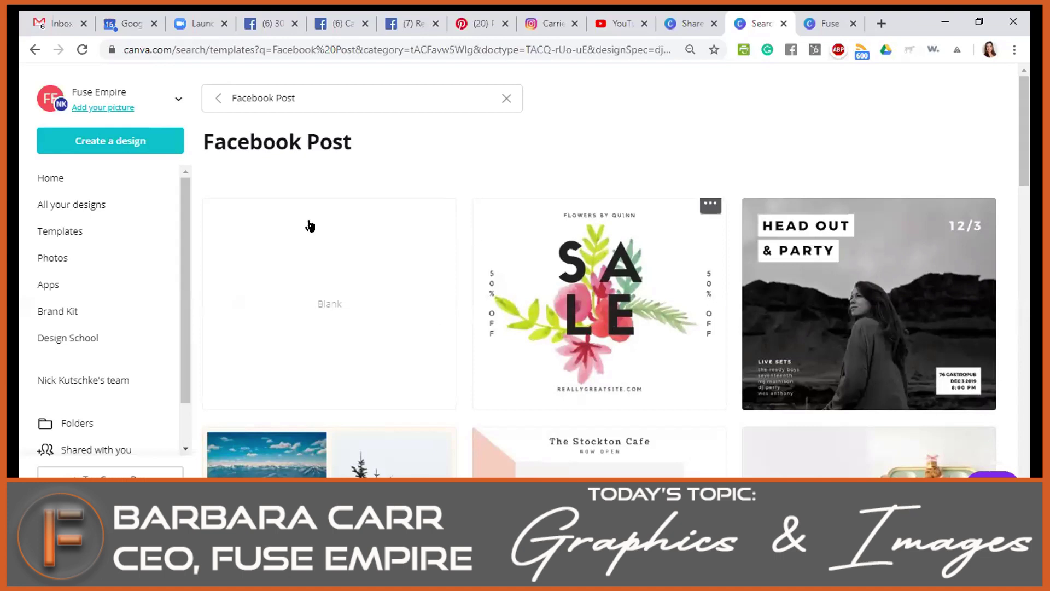
# Replace the search text with 'offer' and run the template search.
pyautogui.click(300, 101)
pyautogui.write('offer')
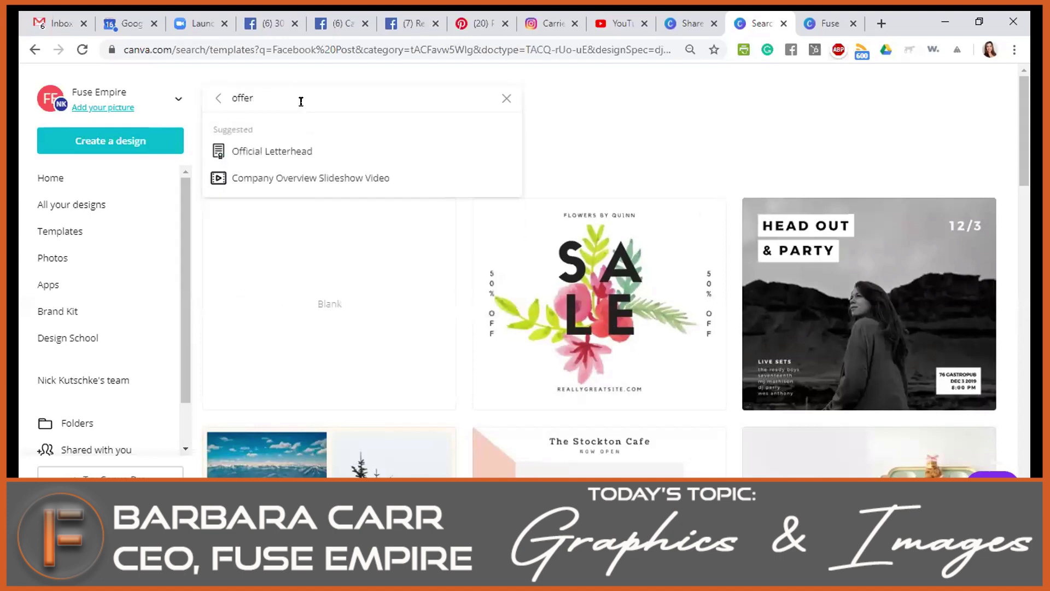
pyautogui.press('Return')
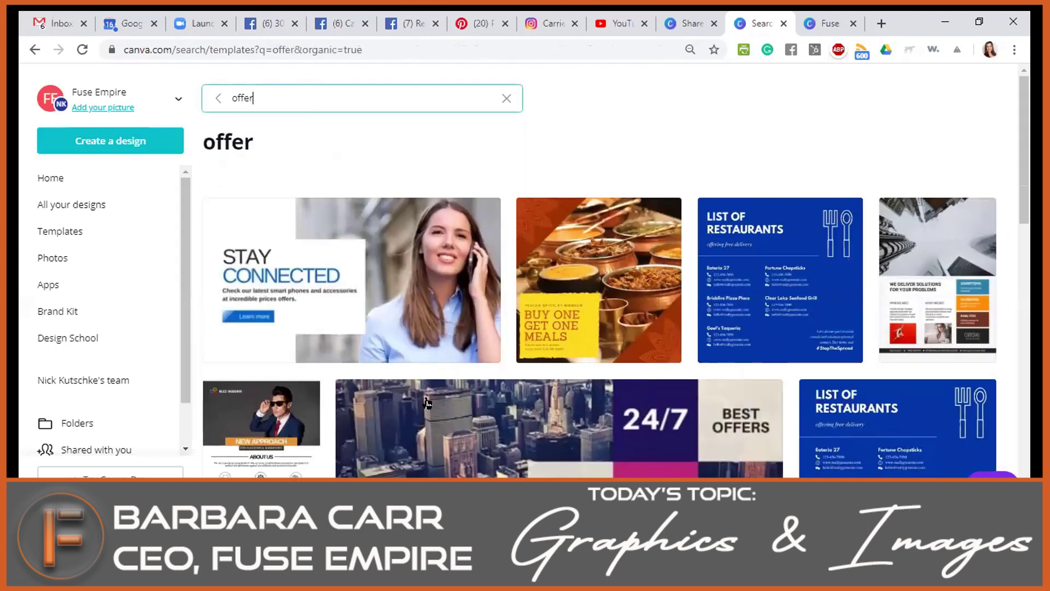
# Scroll through the offer results and open the Escape hotel booking template.
pyautogui.scroll(-4, 575, 354)
pyautogui.scroll(-1, 594, 341)
pyautogui.scroll(-1, 594, 342)
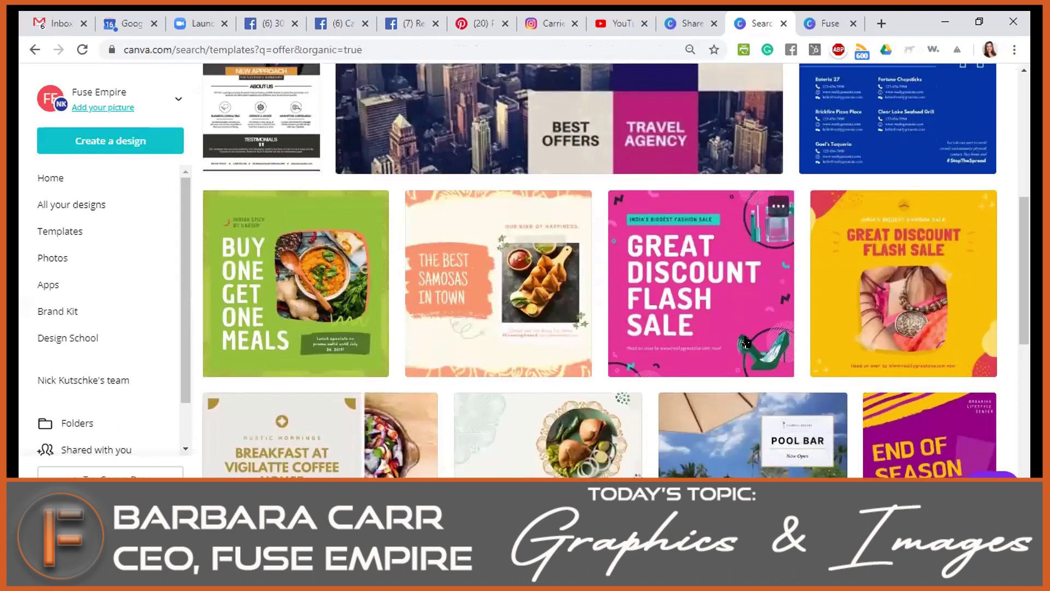
pyautogui.scroll(-3, 803, 290)
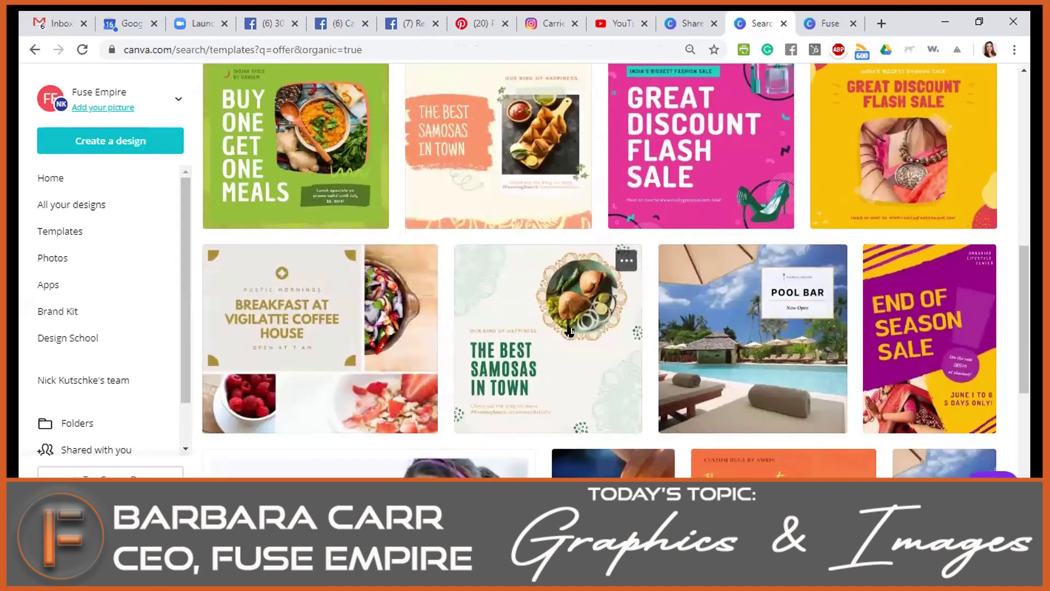
pyautogui.scroll(-3, 511, 297)
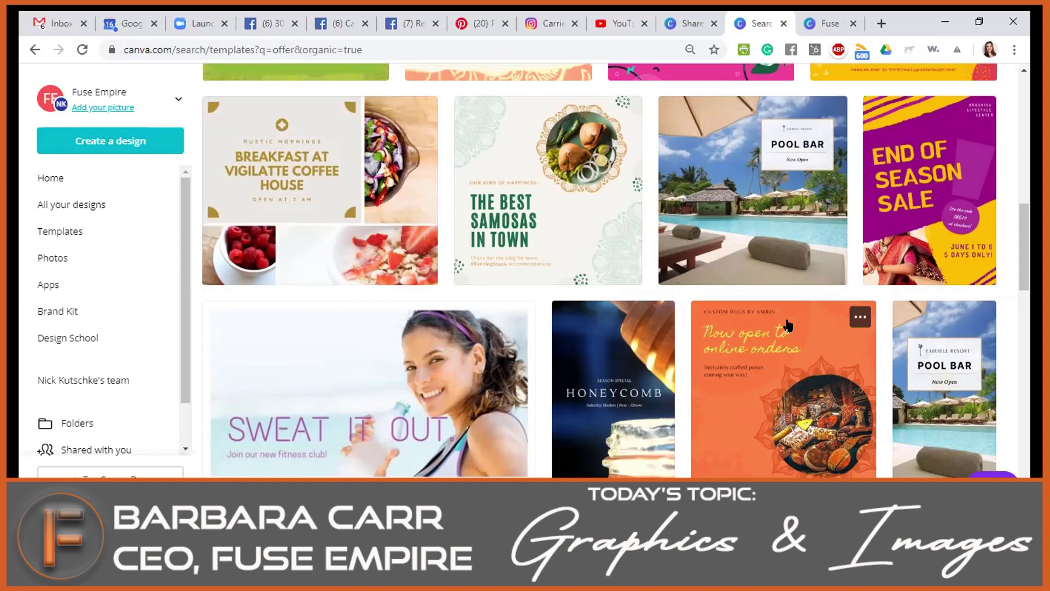
pyautogui.scroll(-3, 569, 390)
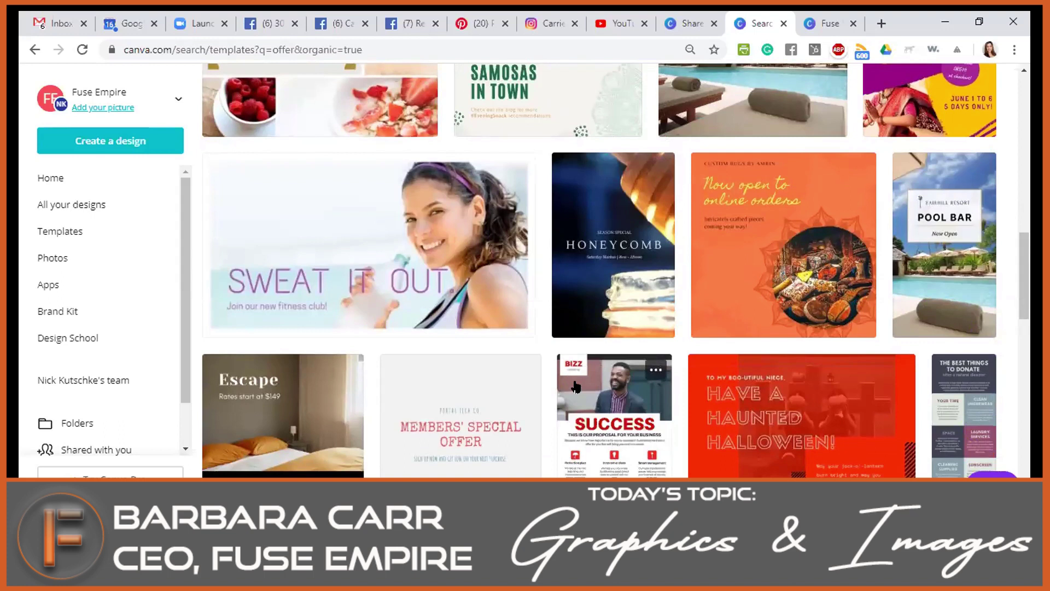
pyautogui.moveTo(544, 489)
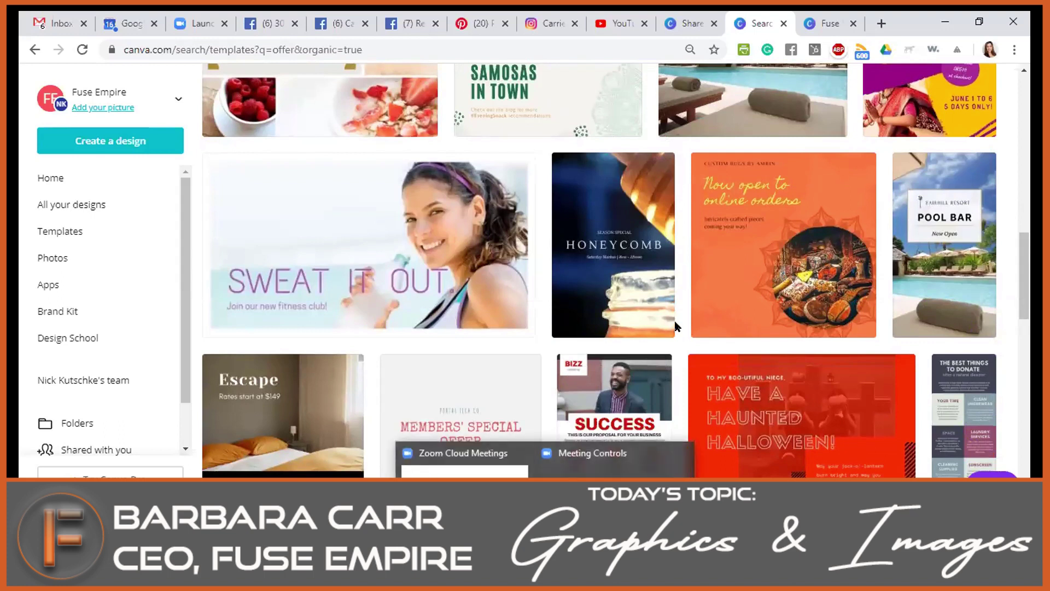
pyautogui.scroll(-3, 469, 308)
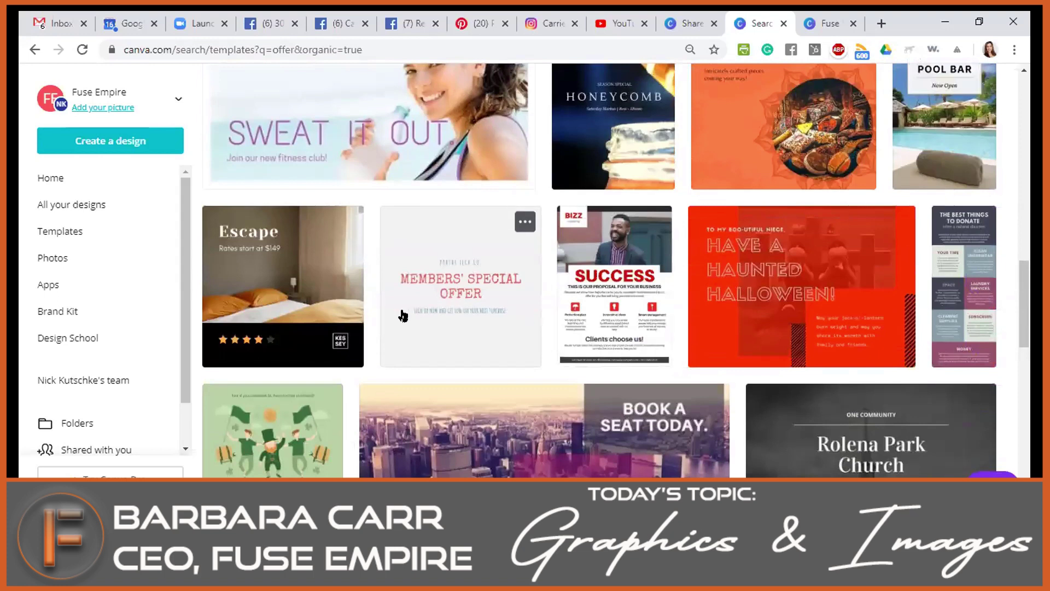
pyautogui.scroll(-1, 362, 297)
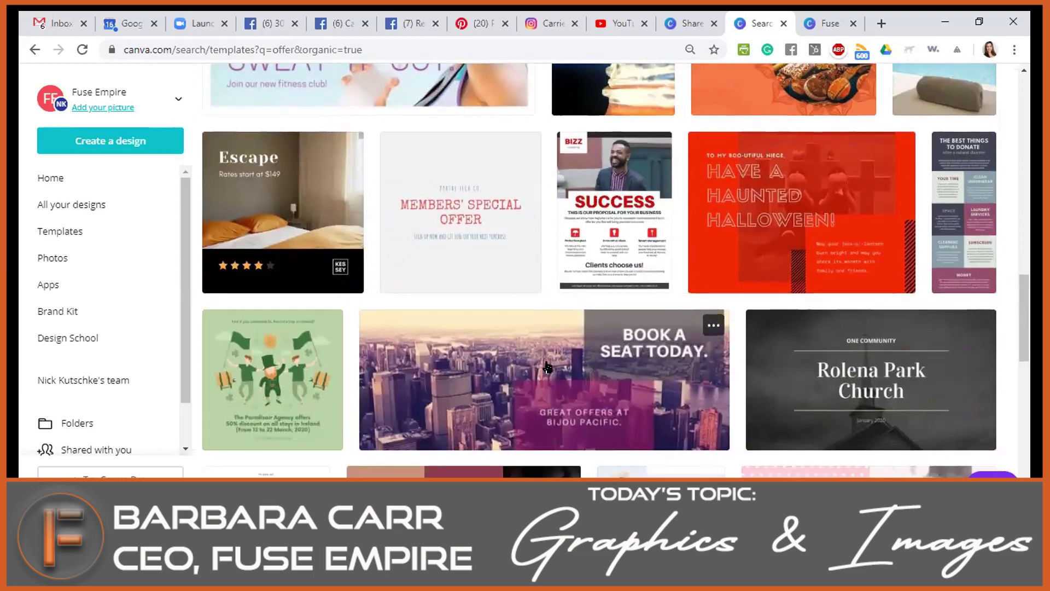
pyautogui.click(308, 198)
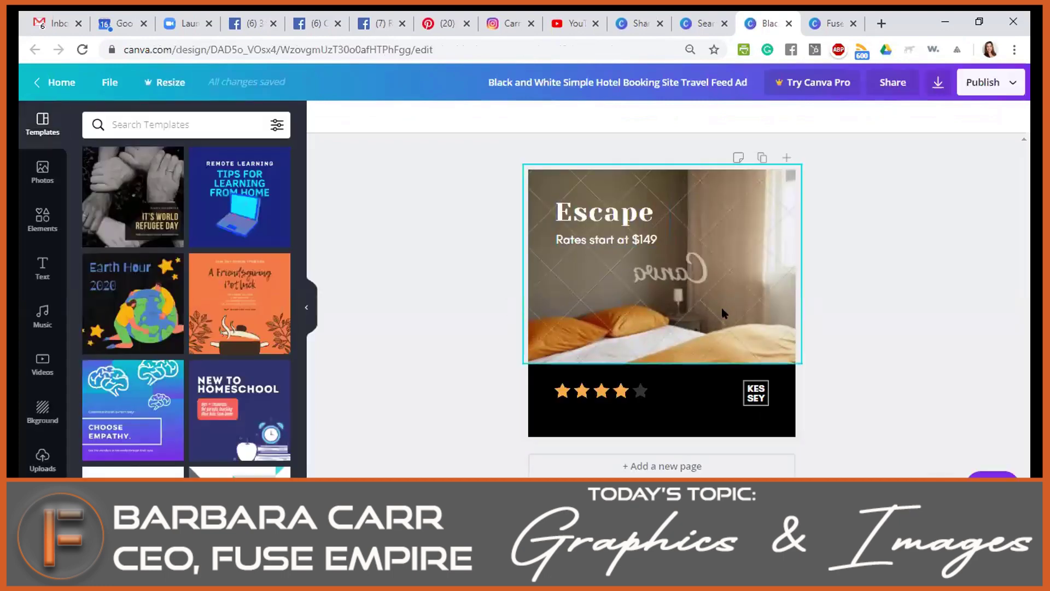
# Delete the hotel bed photo from the Escape template.
pyautogui.click(757, 312)
pyautogui.press('Delete')
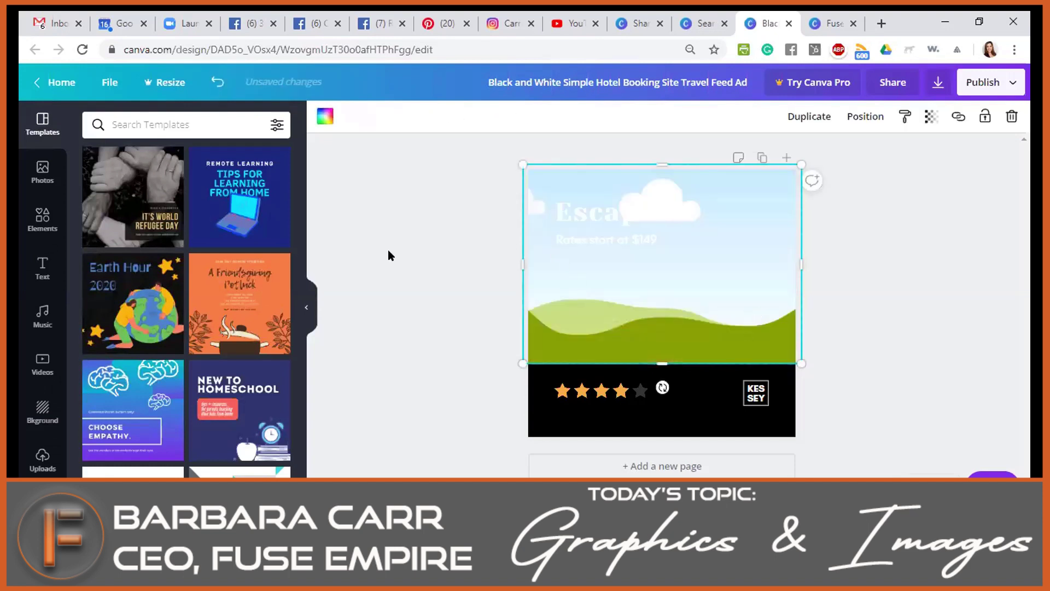
pyautogui.click(142, 126)
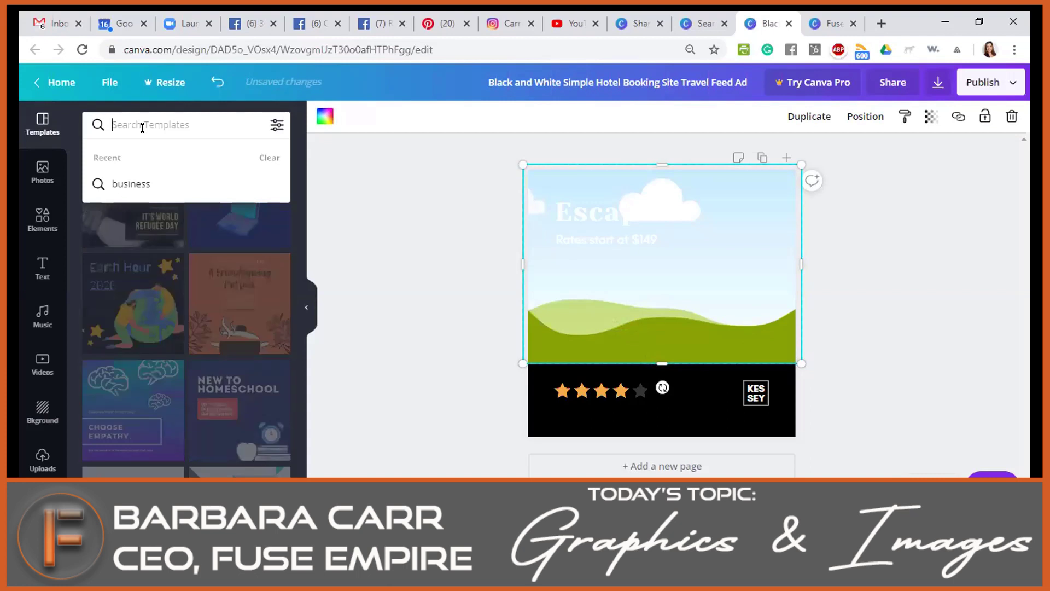
pyautogui.click(42, 172)
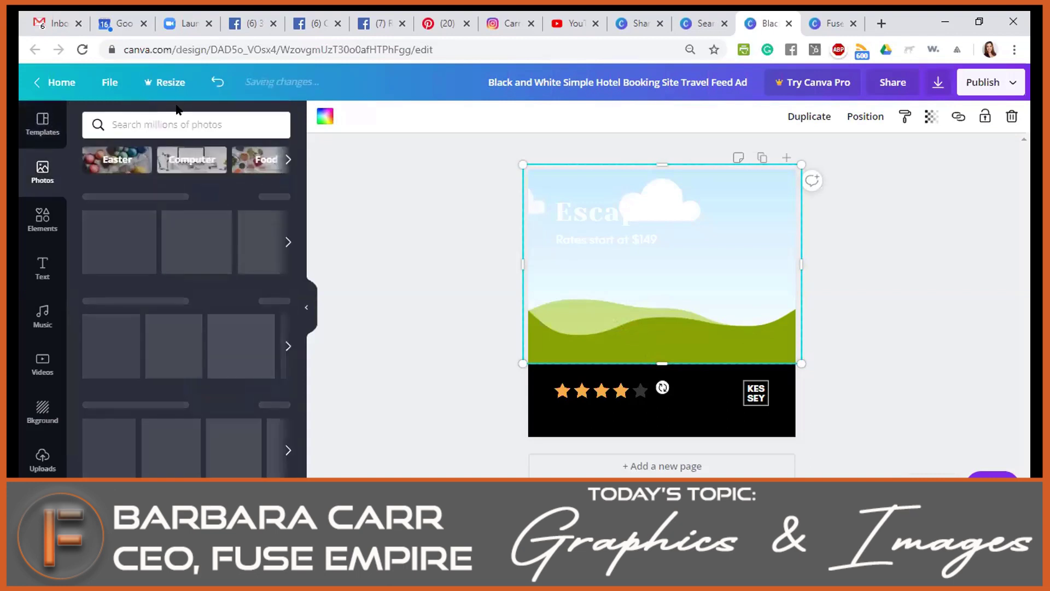
# Search photos for 'happy' and make the outstretched-arms photo the design's background image.
pyautogui.write('happy')
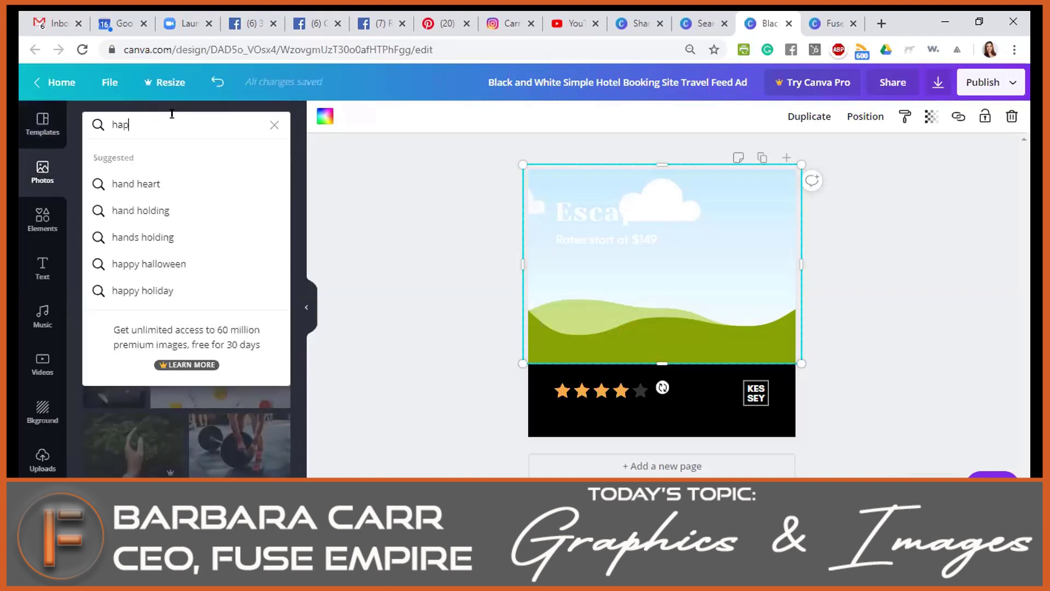
pyautogui.press('Return')
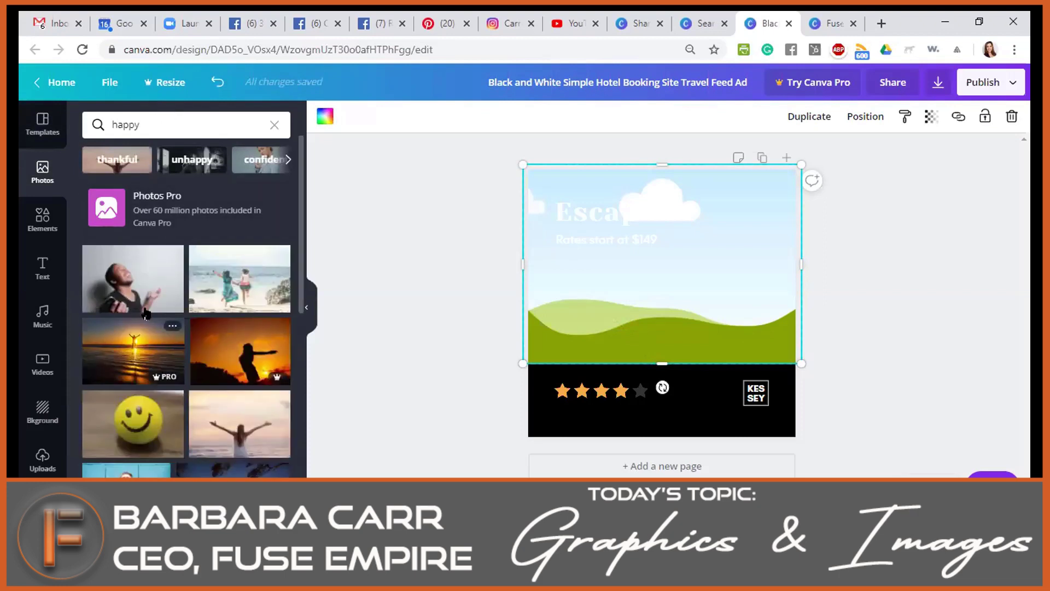
pyautogui.scroll(-10, 208, 416)
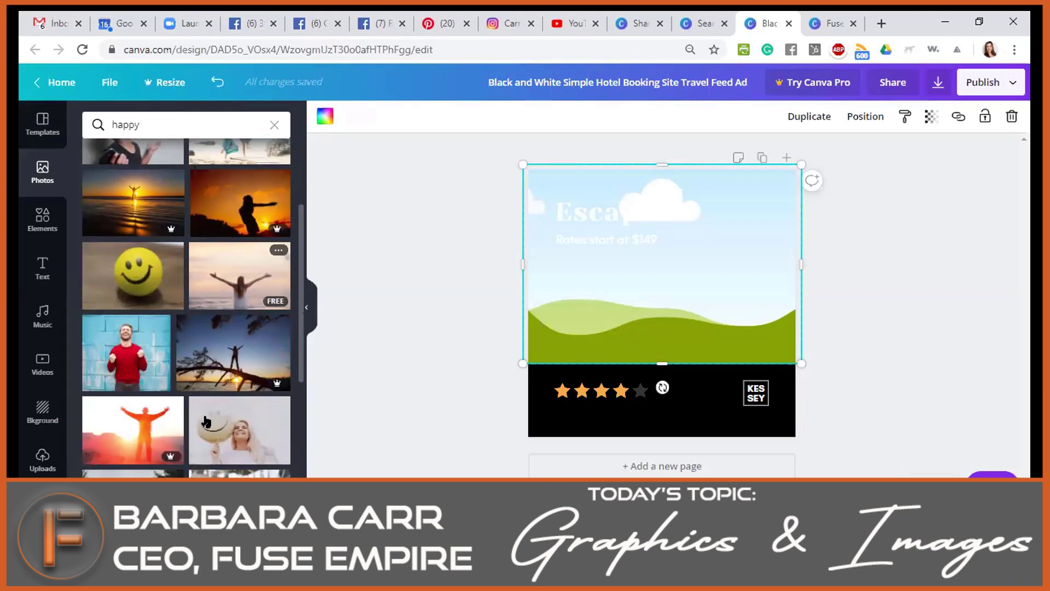
pyautogui.scroll(-4, 193, 425)
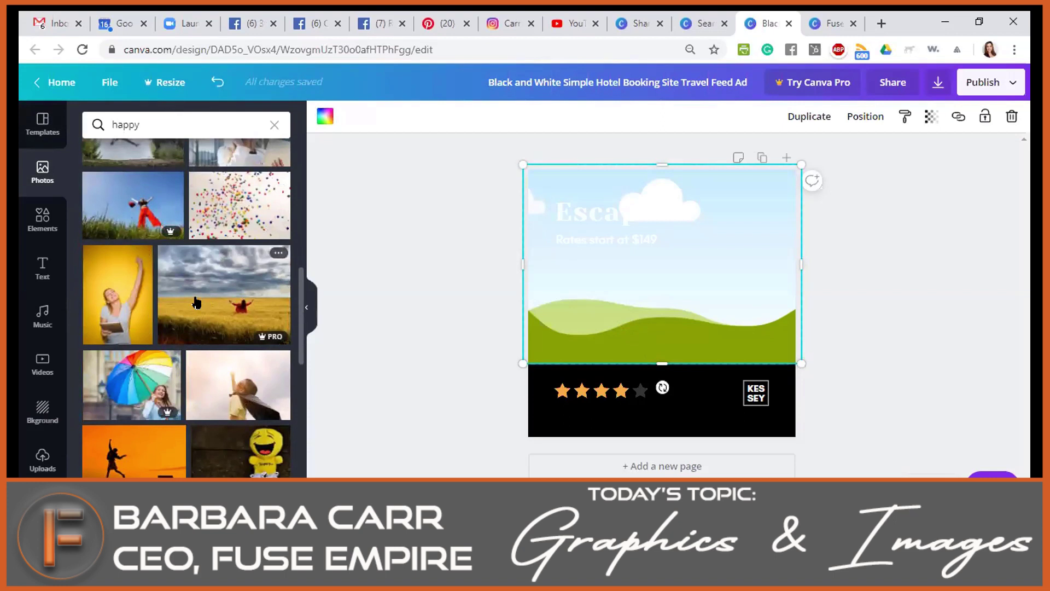
pyautogui.scroll(-5, 196, 303)
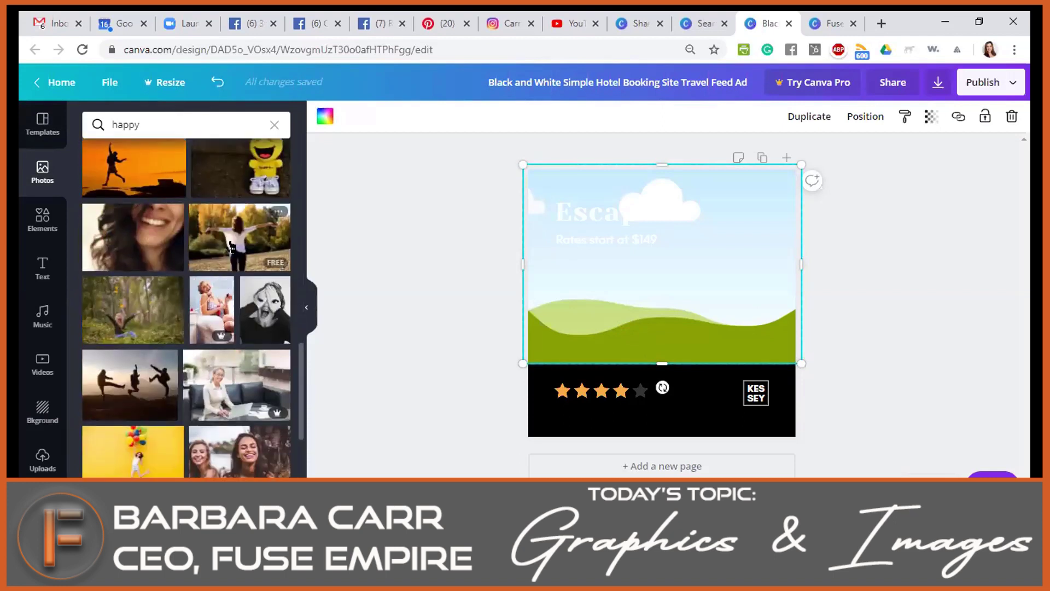
pyautogui.click(231, 247)
pyautogui.moveTo(719, 278); pyautogui.dragTo(787, 339)
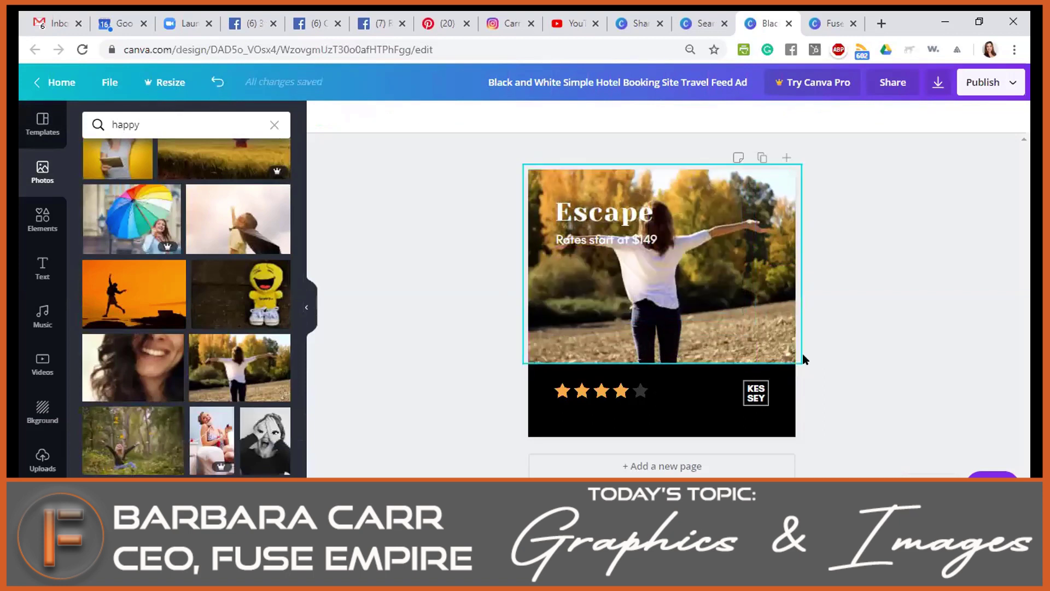
pyautogui.click(607, 211)
pyautogui.click(712, 287)
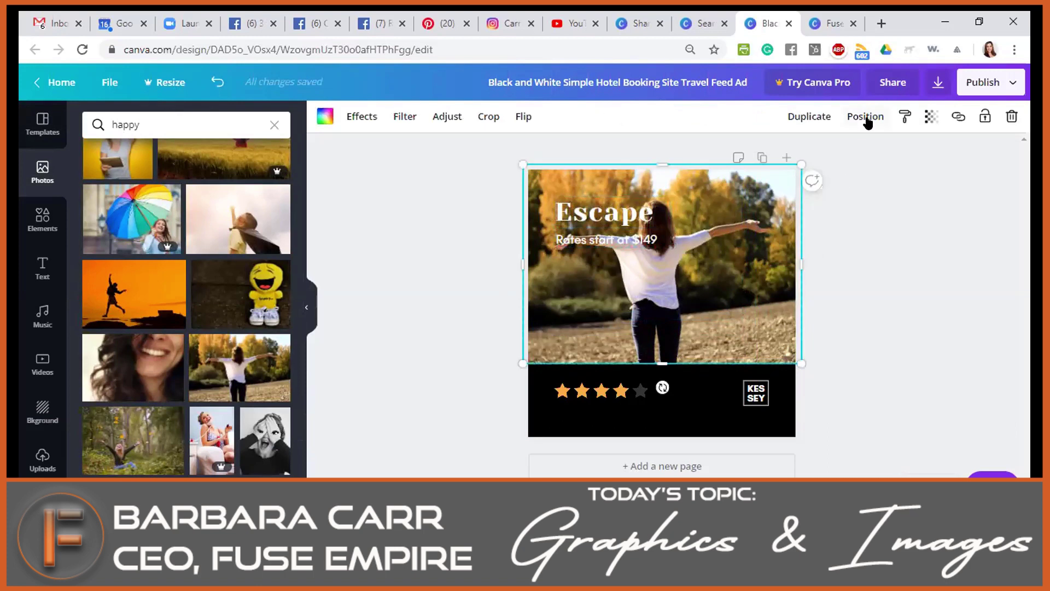
pyautogui.click(931, 116)
pyautogui.click(834, 153)
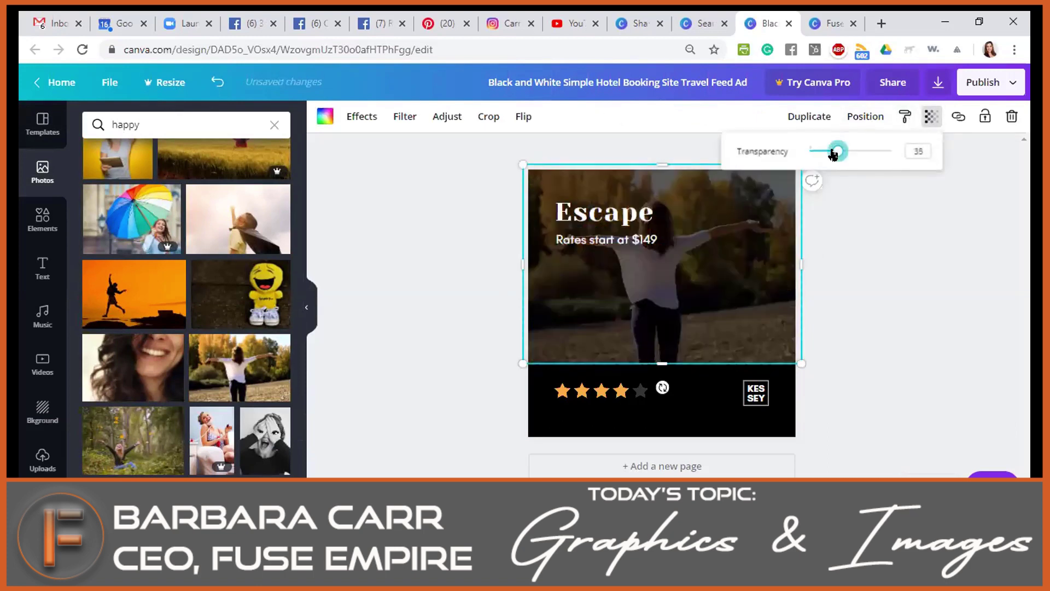
pyautogui.click(830, 345)
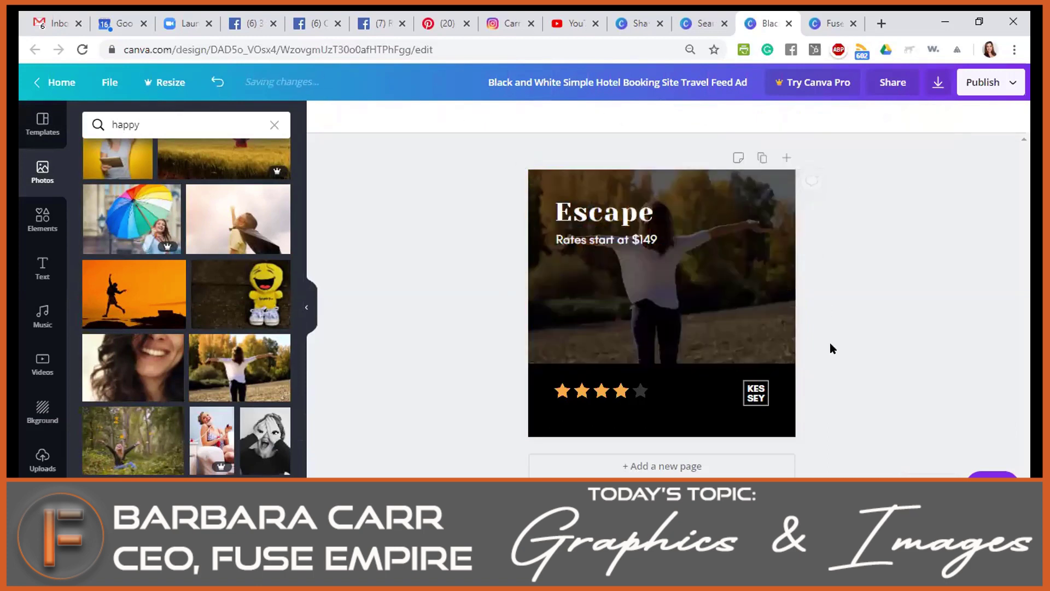
pyautogui.click(731, 199)
pyautogui.click(931, 117)
pyautogui.moveTo(833, 150); pyautogui.dragTo(903, 155)
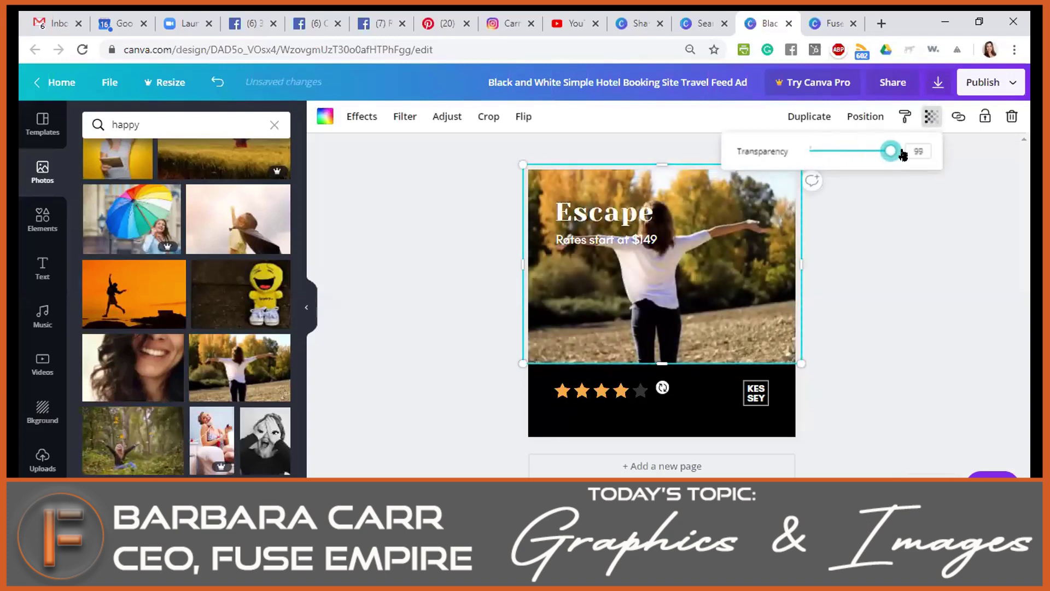
pyautogui.moveTo(806, 151); pyautogui.dragTo(924, 155)
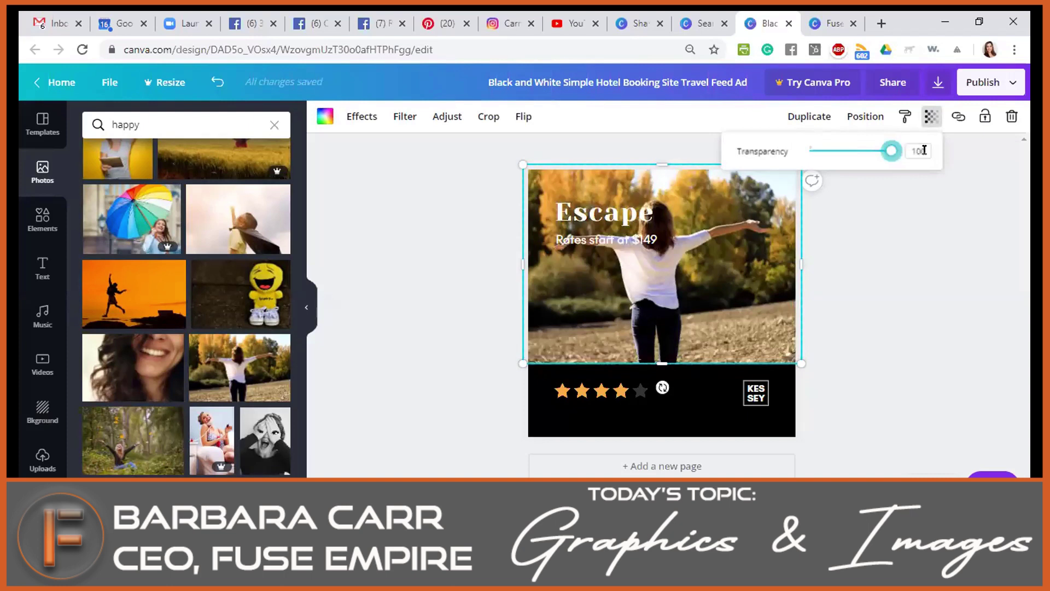
pyautogui.click(975, 245)
pyautogui.doubleClick(595, 210)
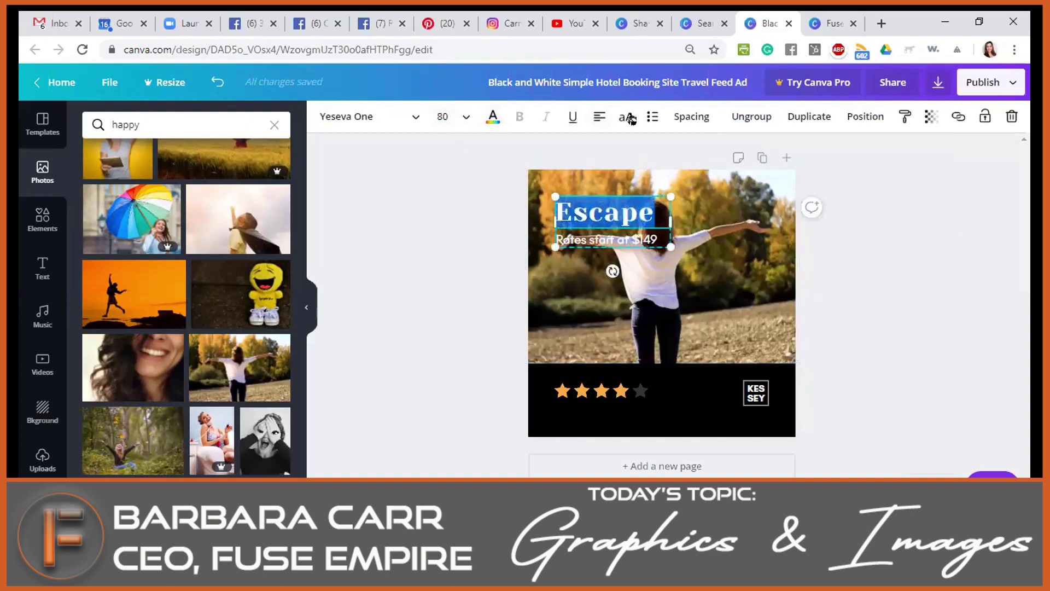
# Make the Escape title black and select the 'Rates start at $149' line's text.
pyautogui.click(493, 117)
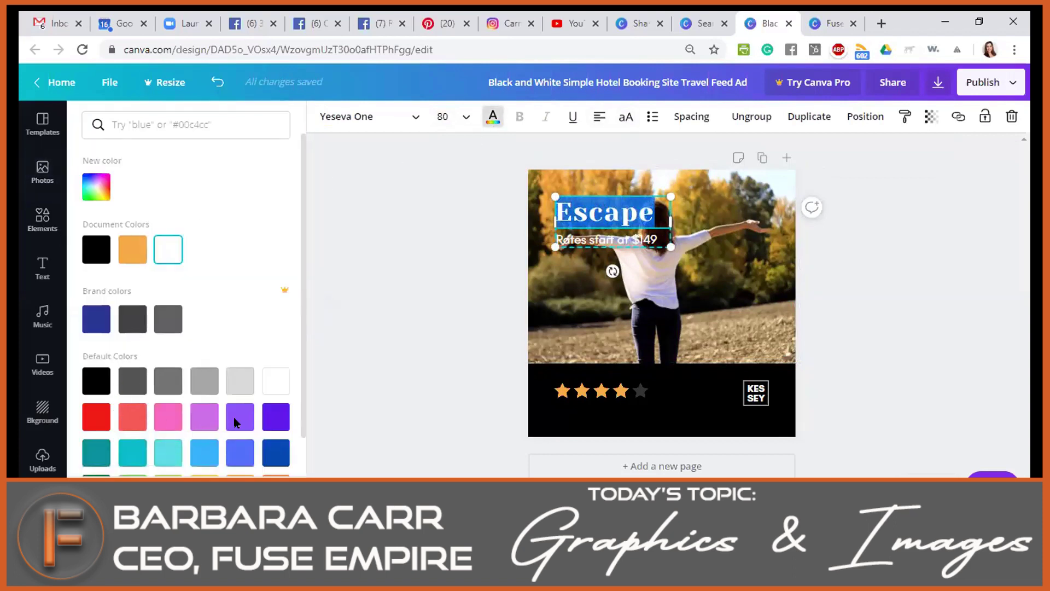
pyautogui.click(120, 390)
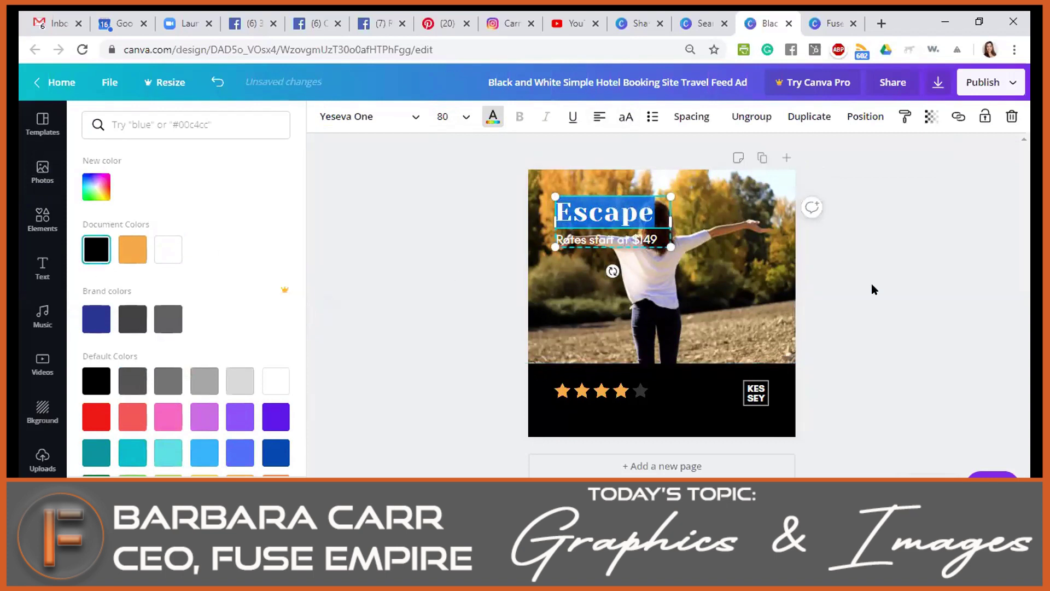
pyautogui.click(591, 295)
pyautogui.click(606, 247)
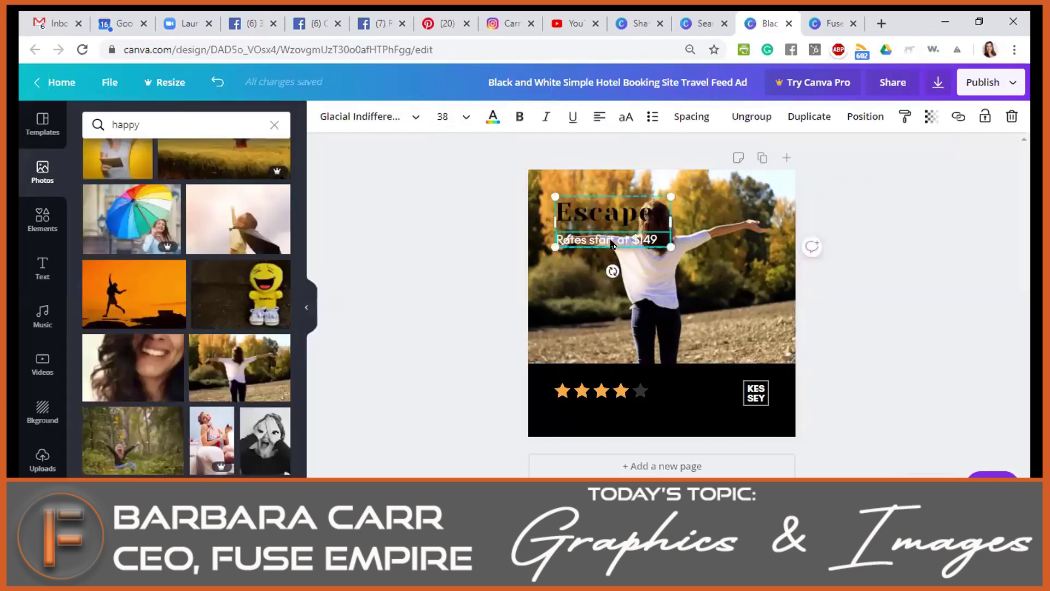
pyautogui.doubleClick(622, 232)
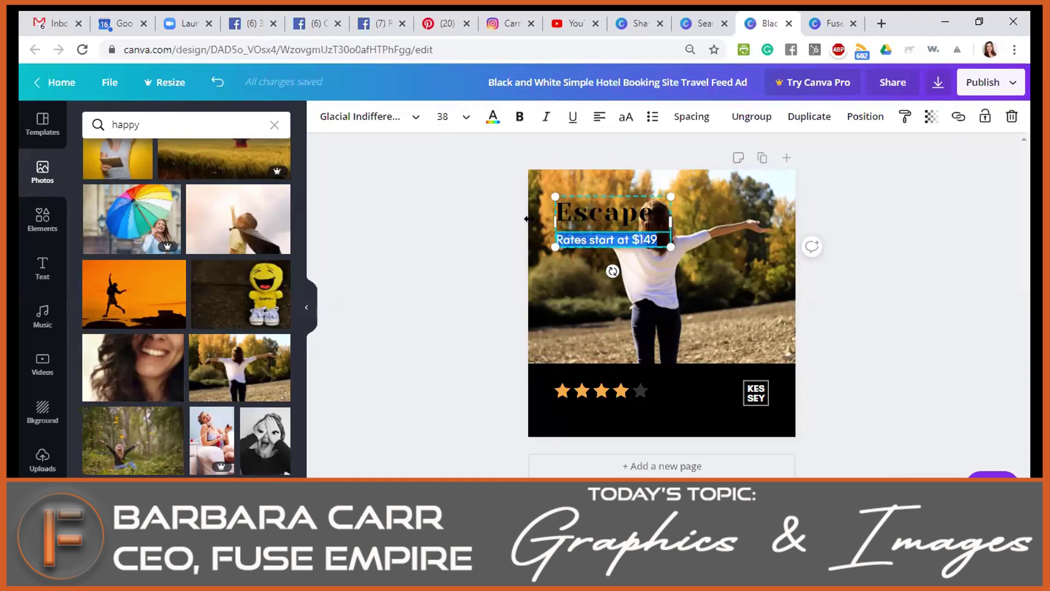
# Replace the Escape heading with the student's full name and widen its box to one line.
pyautogui.click(583, 218)
pyautogui.doubleClick(583, 218)
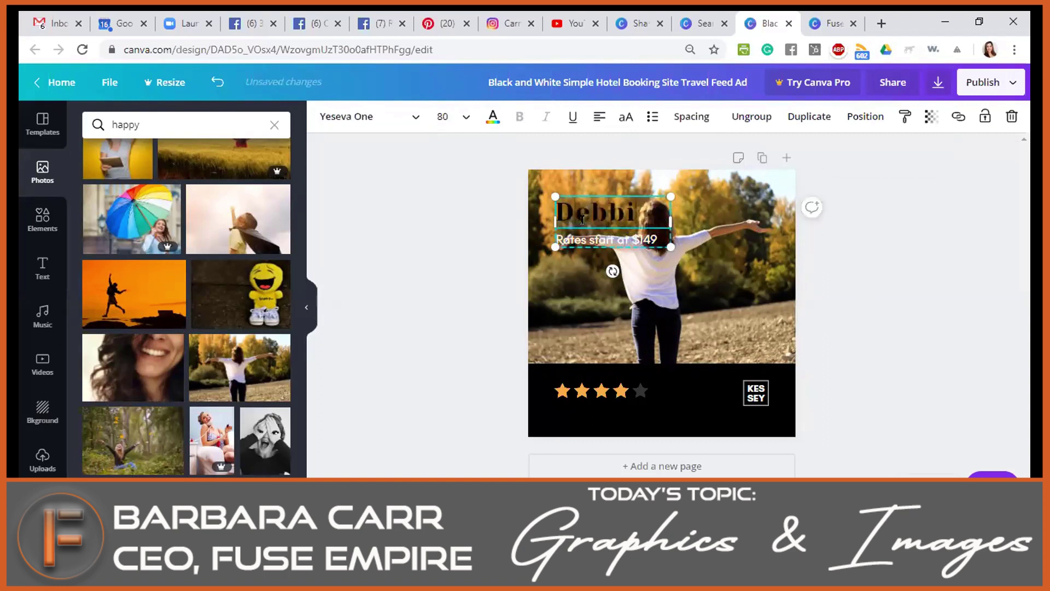
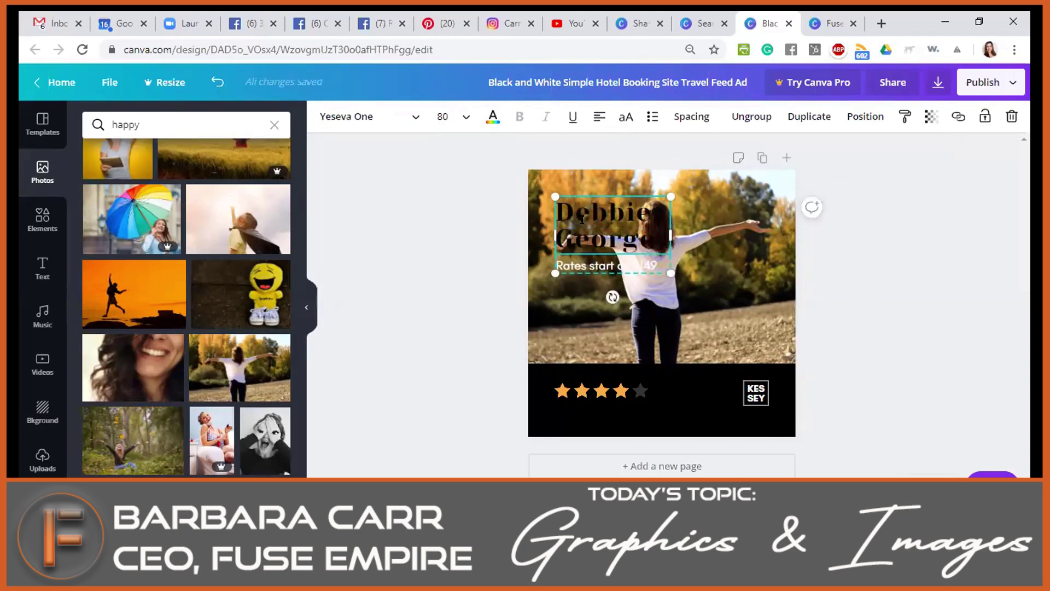
pyautogui.moveTo(753, 222); pyautogui.dragTo(756, 235)
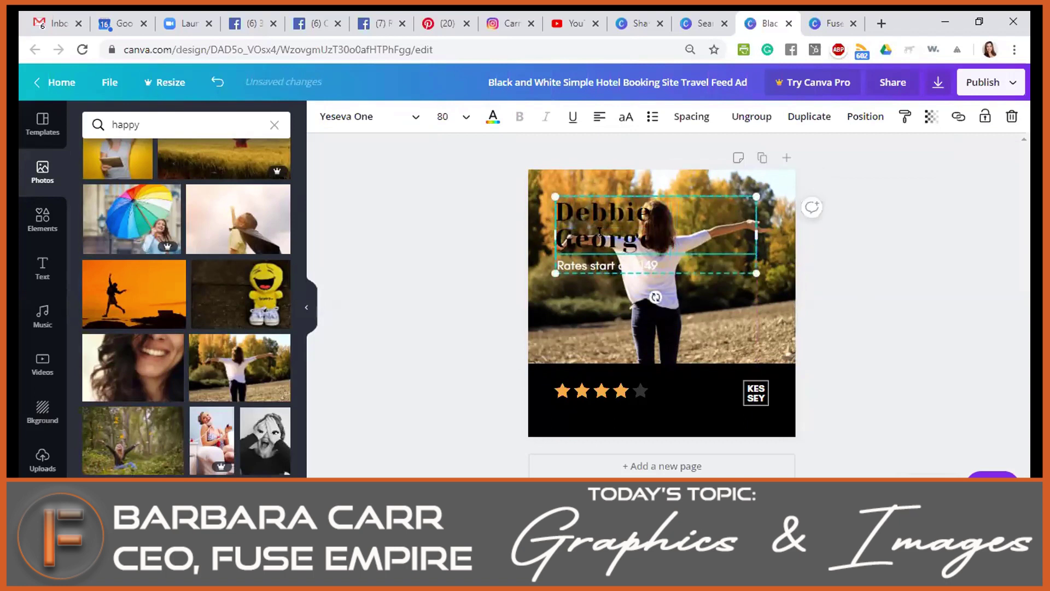
pyautogui.moveTo(551, 232); pyautogui.dragTo(529, 231)
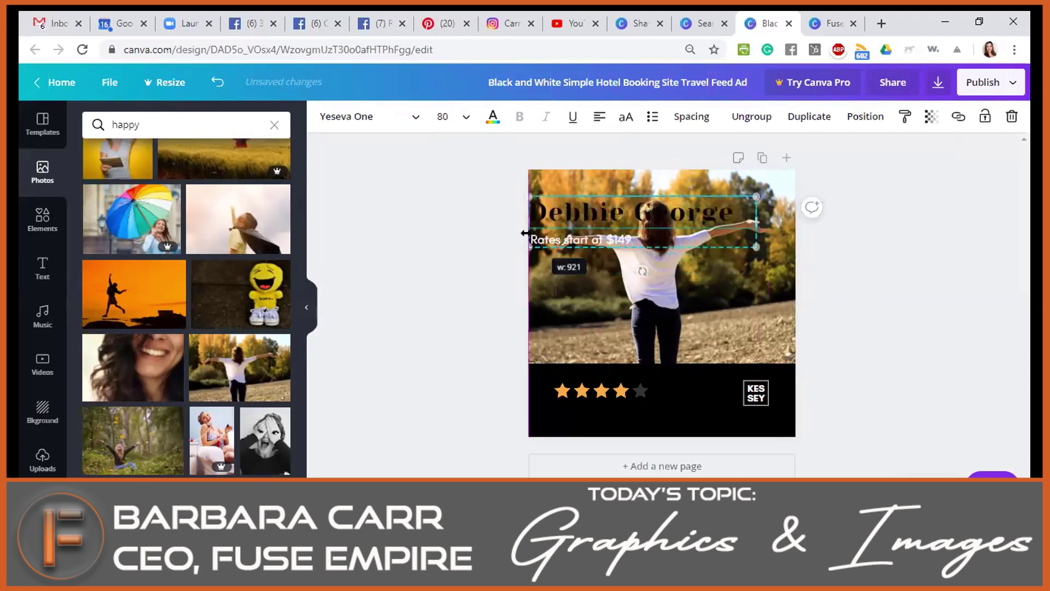
pyautogui.moveTo(755, 221); pyautogui.dragTo(778, 233)
pyautogui.doubleClick(645, 234)
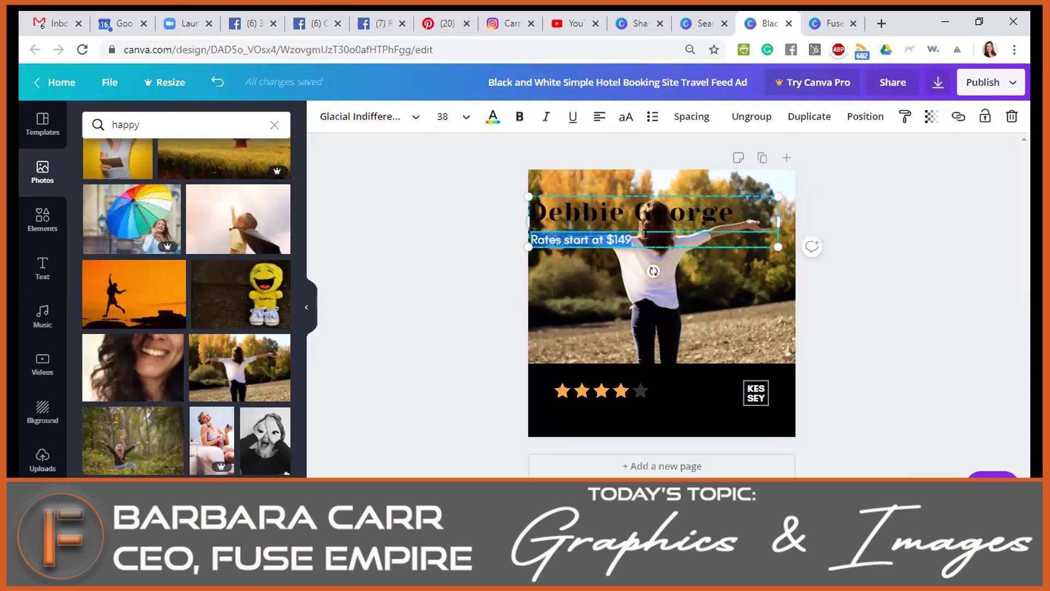
# Replace the rates line with 'Fuse is so awesome. Thank you for your training on social media.'.
pyautogui.write('Fus')
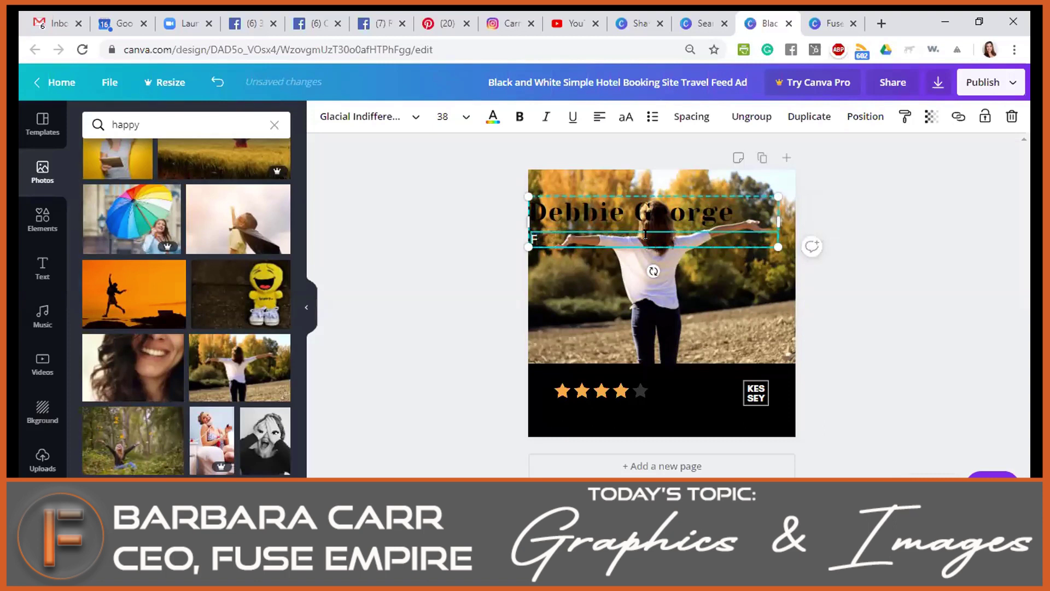
pyautogui.write('Fuse is so awesome. Thank you for your treainin')
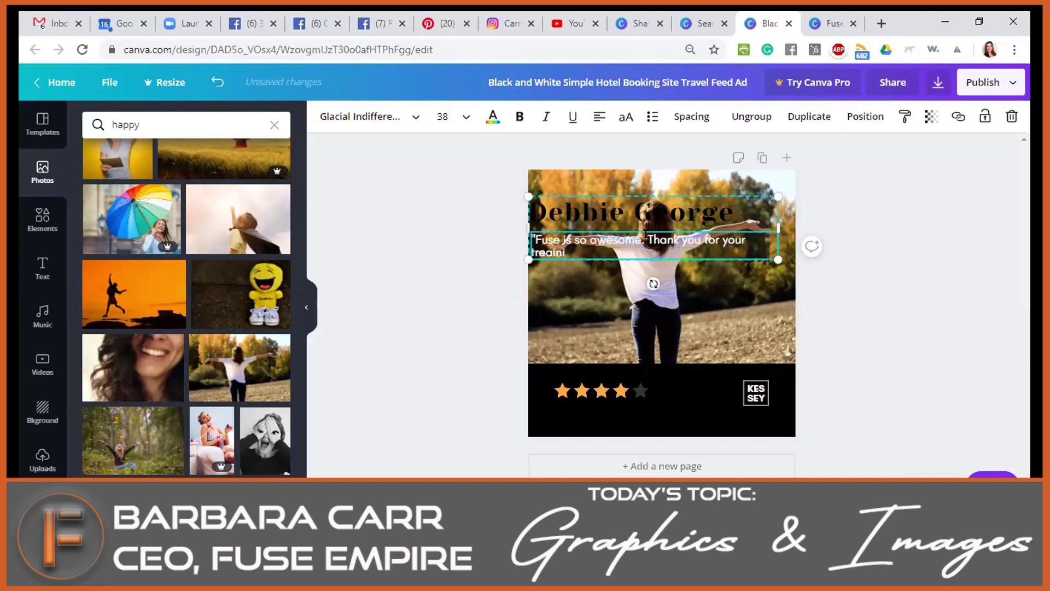
pyautogui.press('BackSpace')
pyautogui.press('BackSpace')
pyautogui.press('BackSpace')
pyautogui.press('BackSpace')
pyautogui.write('ing on social media."')
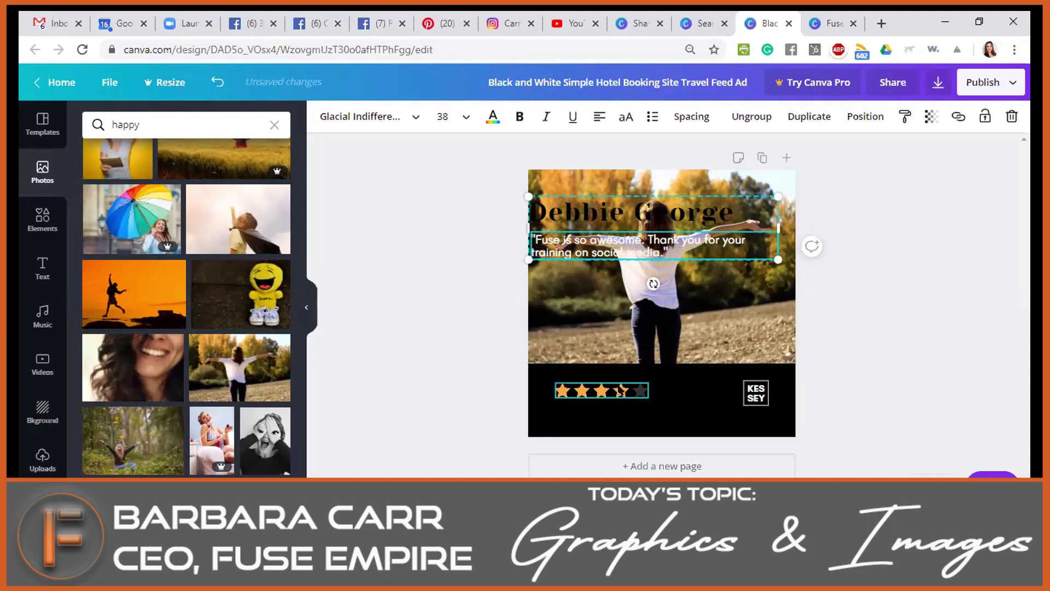
# Delete the KESSEY logo and move the name and quote lower on the photo.
pyautogui.click(761, 398)
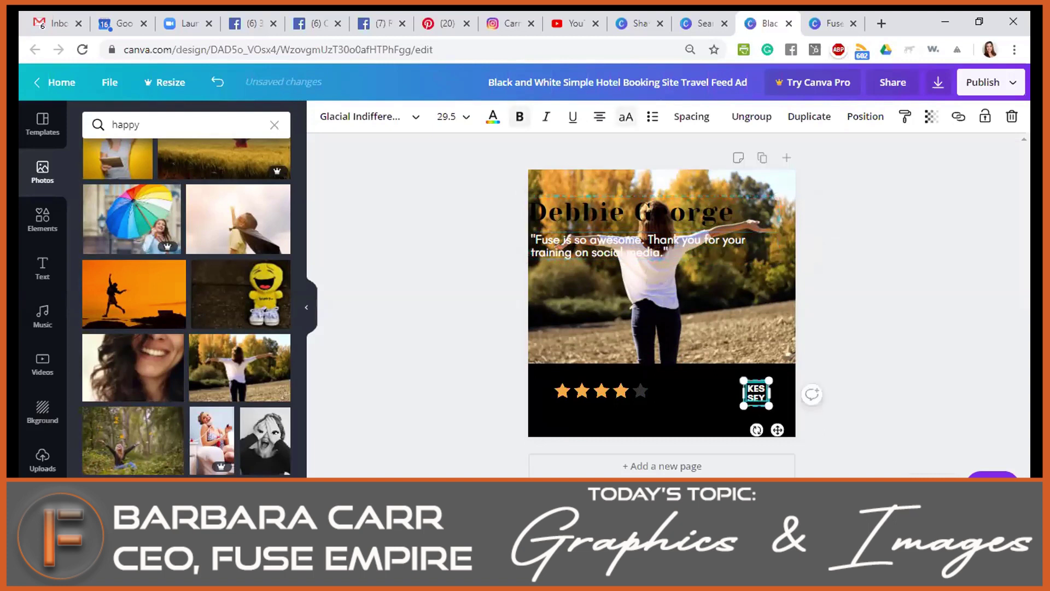
pyautogui.press('Delete')
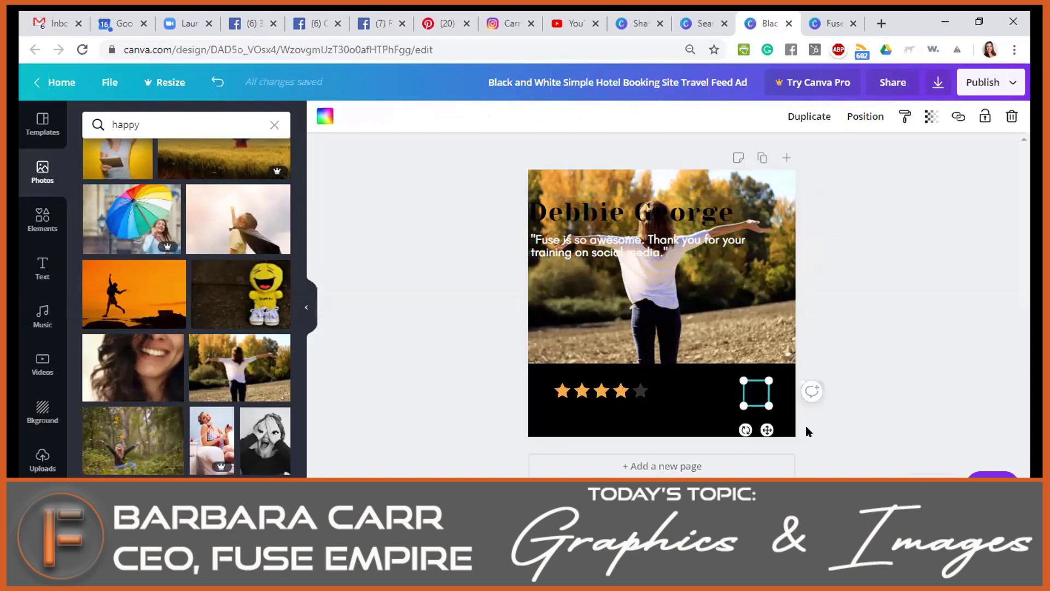
pyautogui.moveTo(616, 240); pyautogui.dragTo(632, 328)
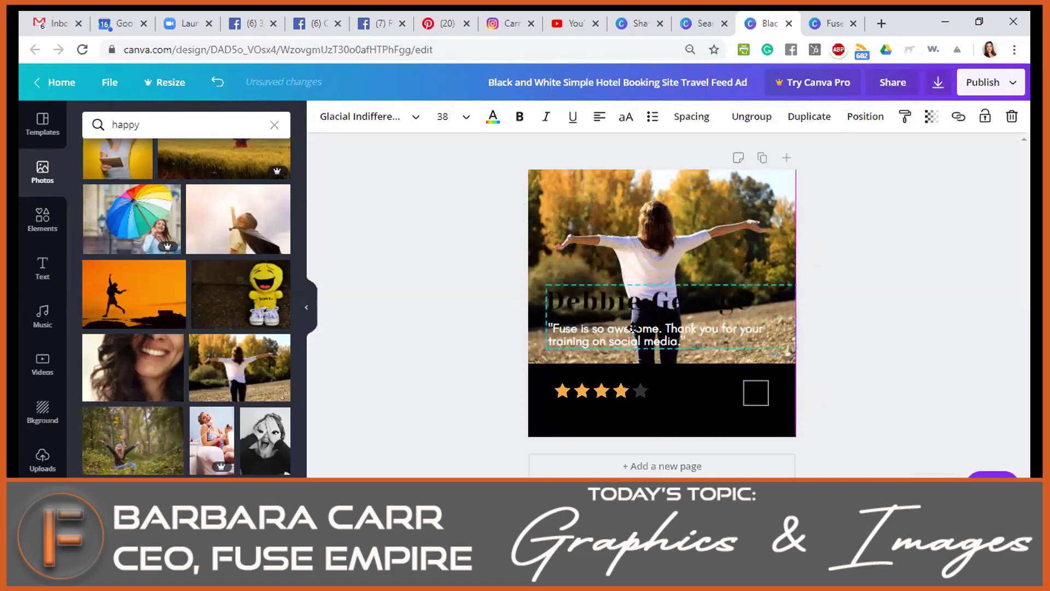
# Move the stars to the photo's top-left and the name and quote into the black band, with the name orange.
pyautogui.moveTo(574, 392); pyautogui.dragTo(557, 182)
pyautogui.moveTo(573, 306); pyautogui.dragTo(575, 394)
pyautogui.doubleClick(584, 375)
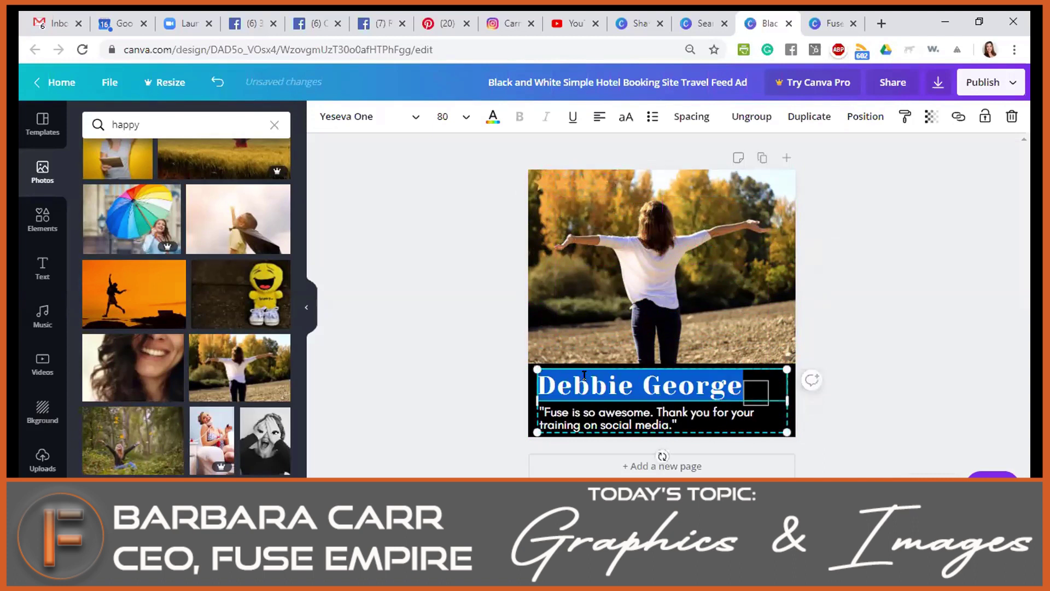
pyautogui.click(493, 117)
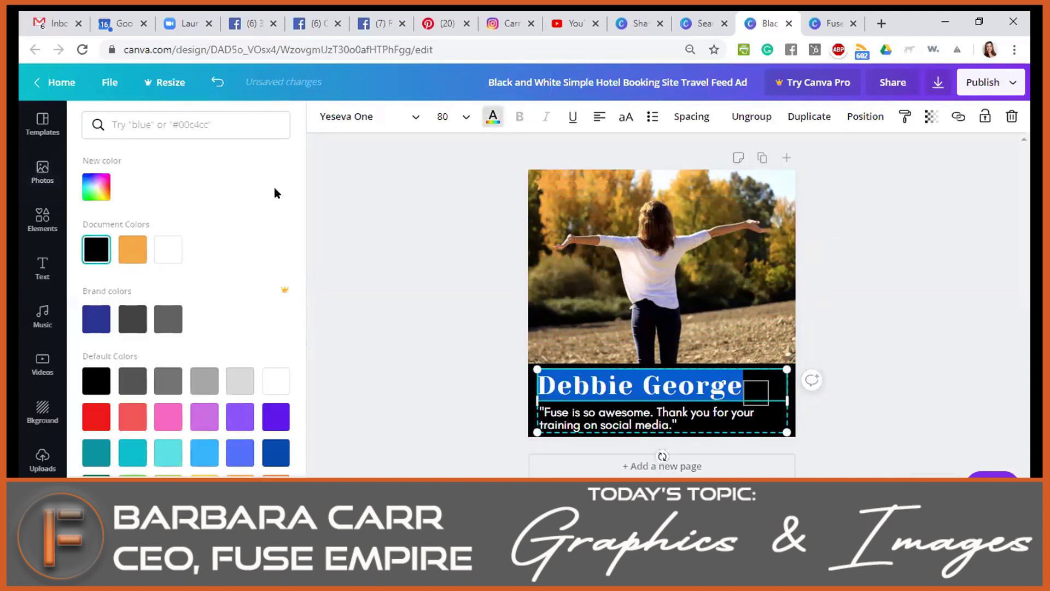
pyautogui.click(133, 250)
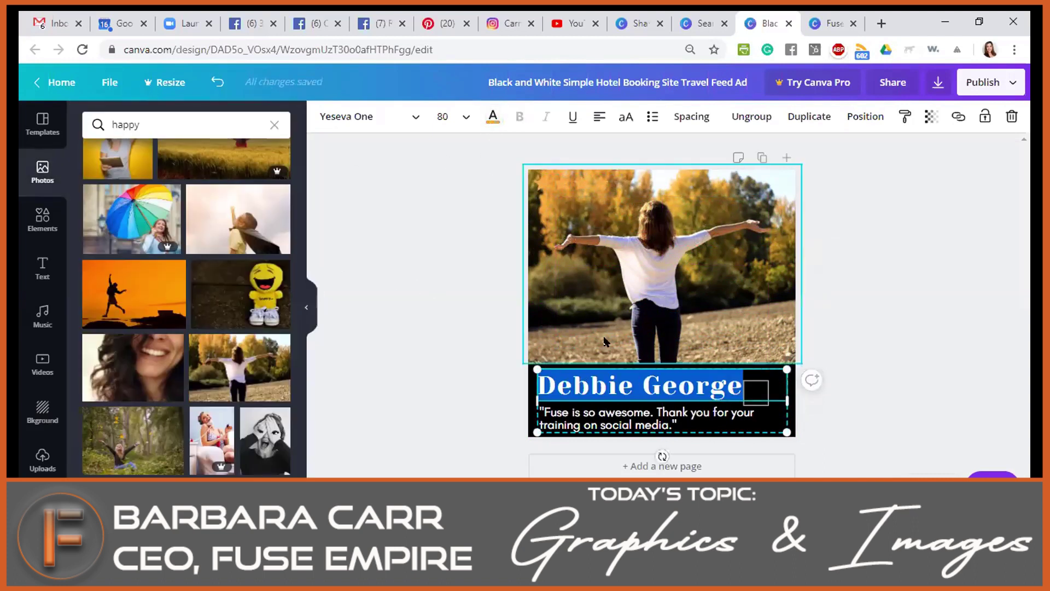
# Select the star rating at the photo's top-left.
pyautogui.click(708, 284)
pyautogui.click(569, 184)
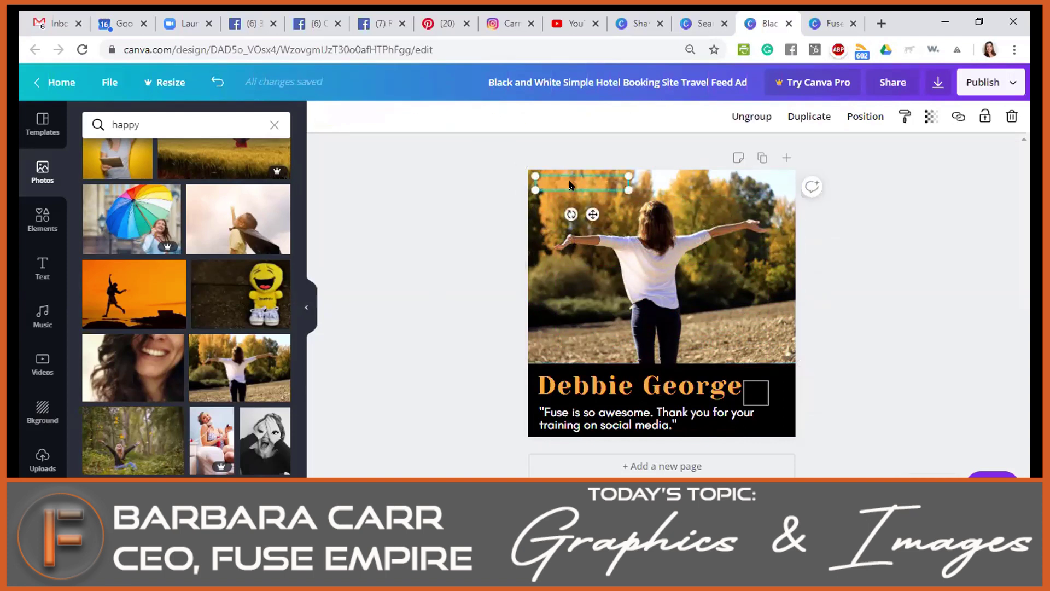
pyautogui.doubleClick(599, 175)
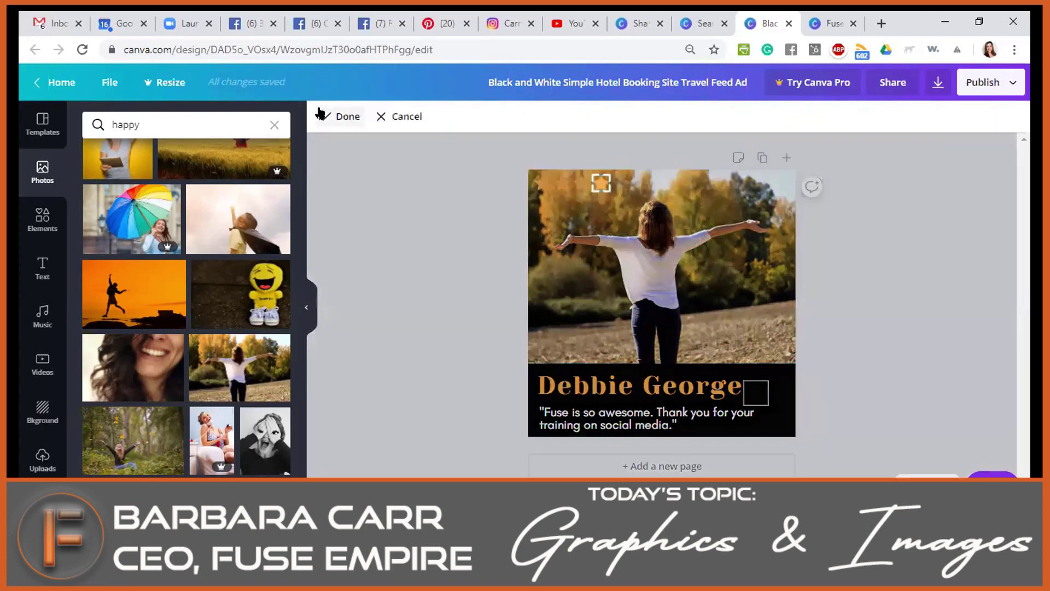
# Recolor the star rating from orange to the black document color, then click the photo to deselect it.
pyautogui.click(623, 184)
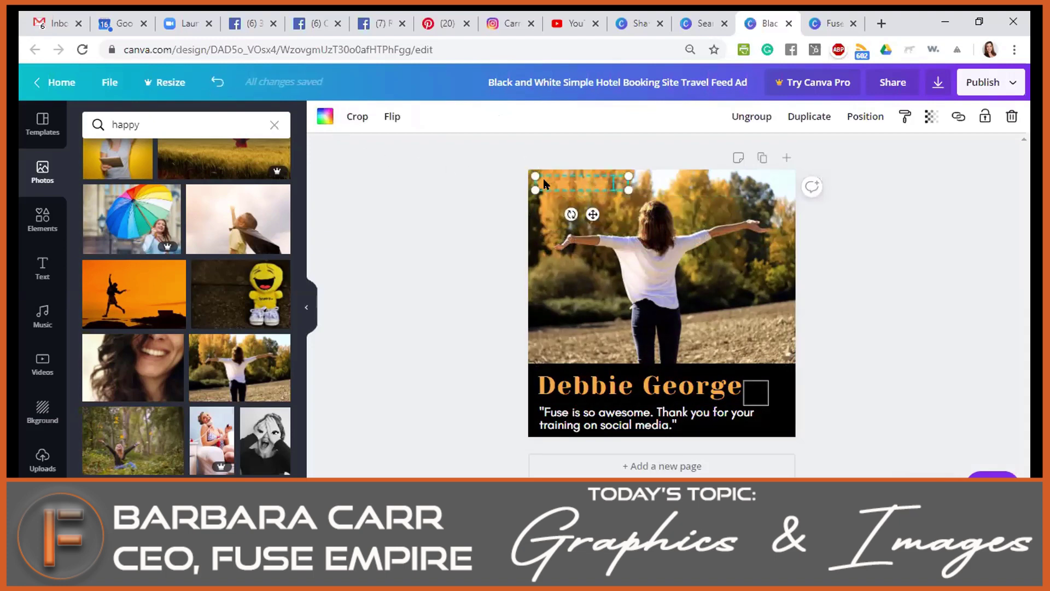
pyautogui.click(326, 116)
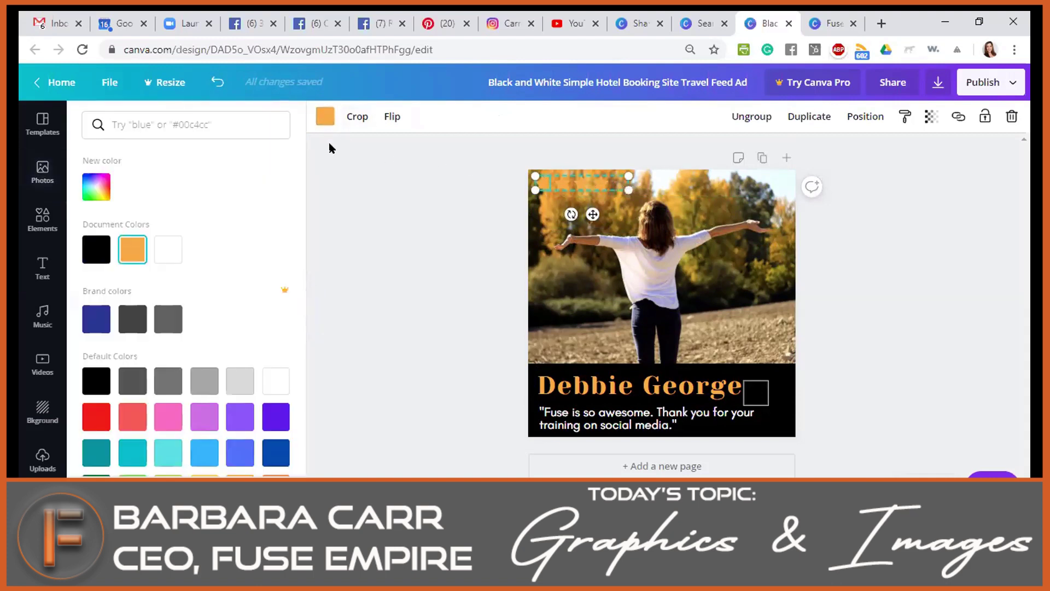
pyautogui.click(96, 250)
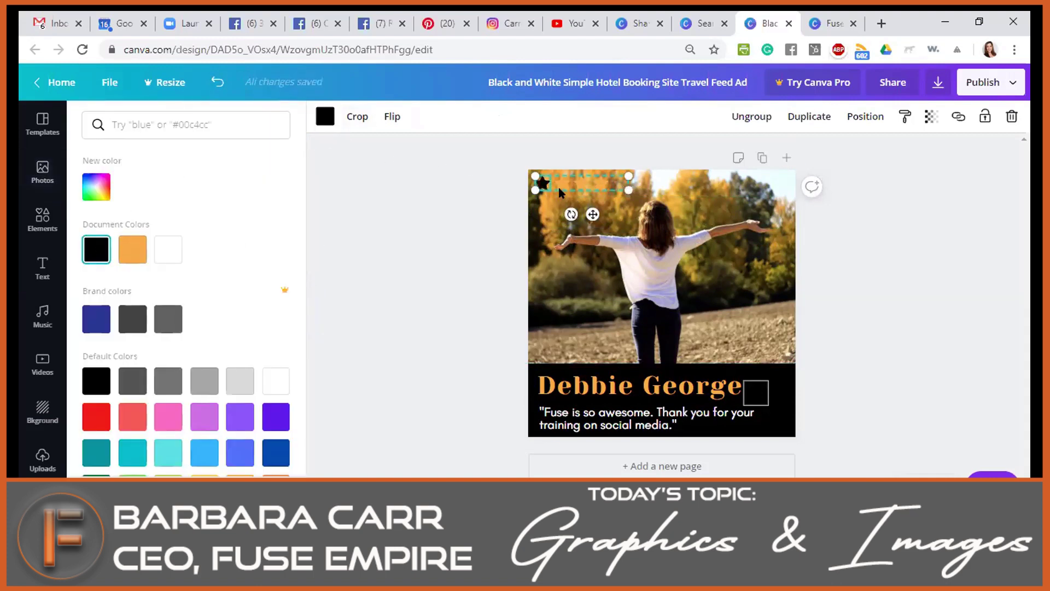
pyautogui.click(324, 117)
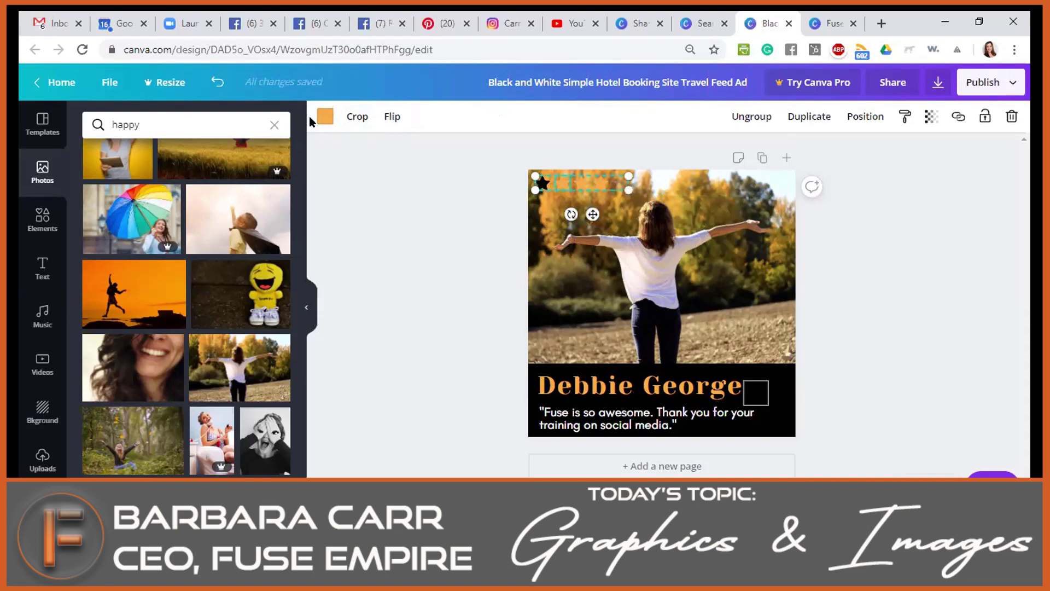
pyautogui.click(325, 116)
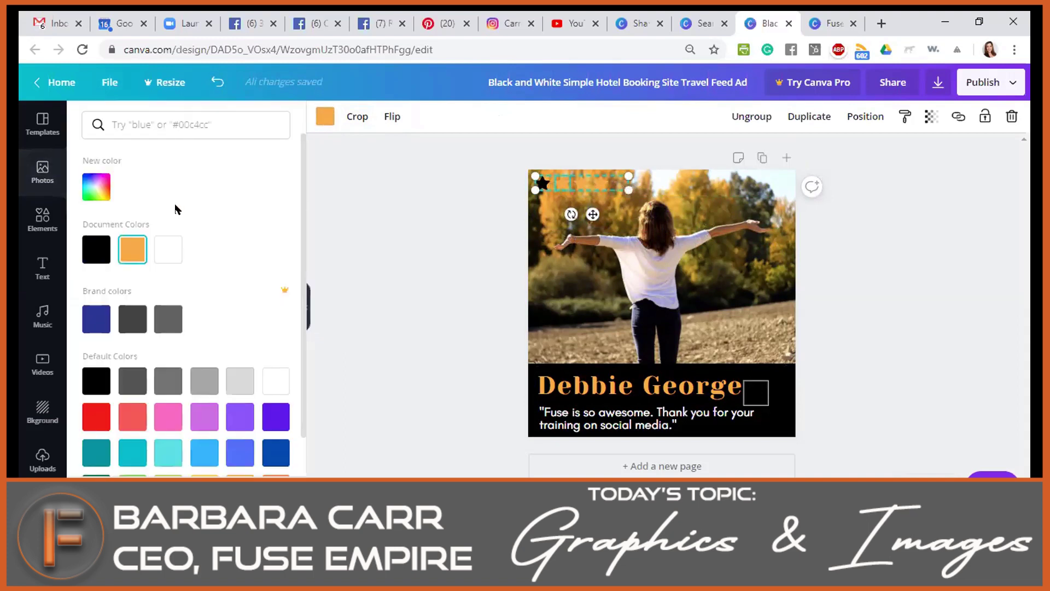
pyautogui.click(98, 250)
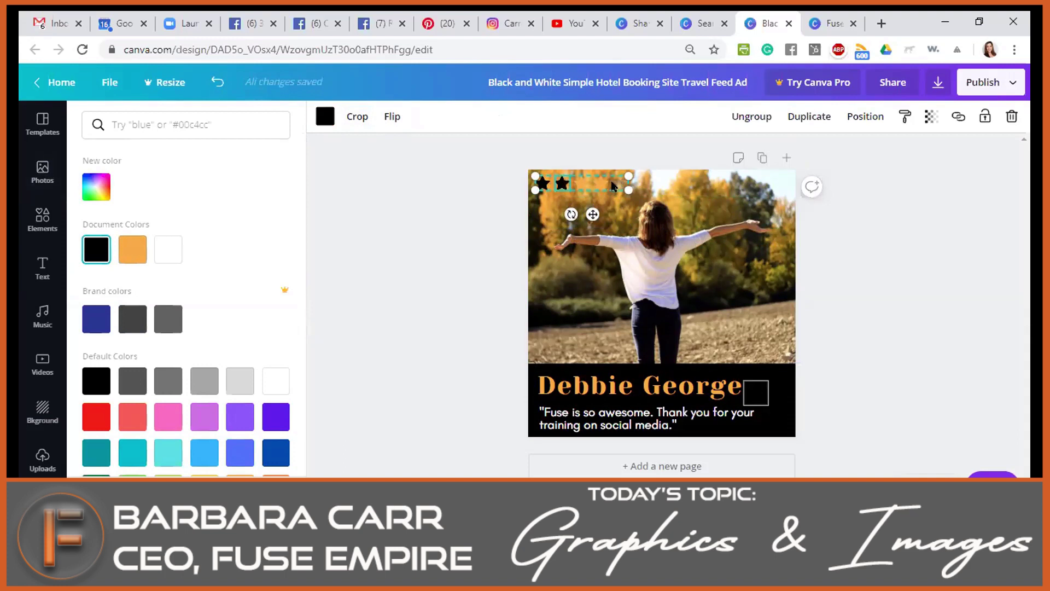
pyautogui.click(96, 250)
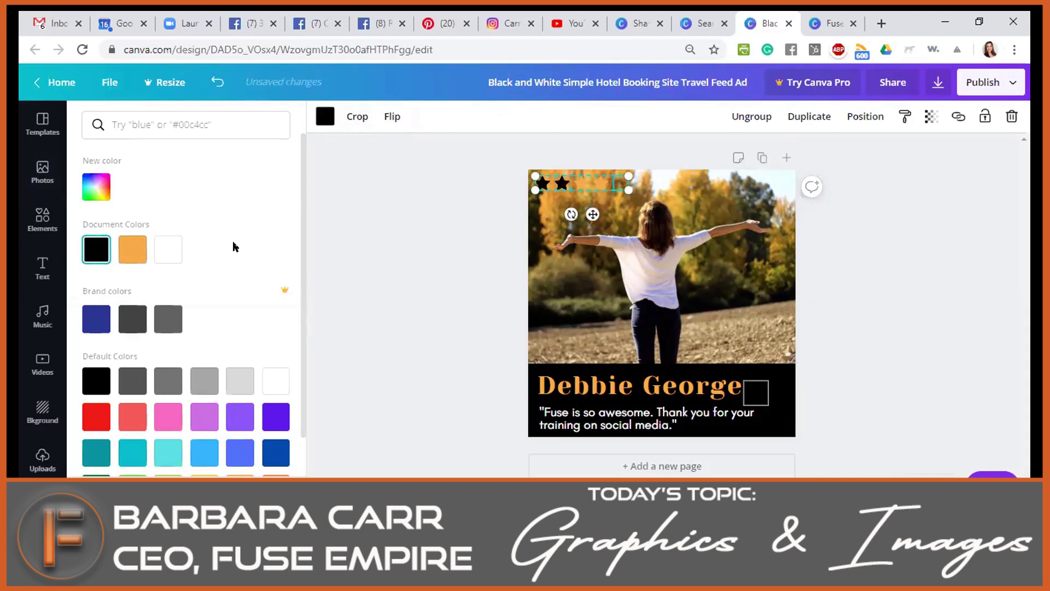
pyautogui.click(620, 194)
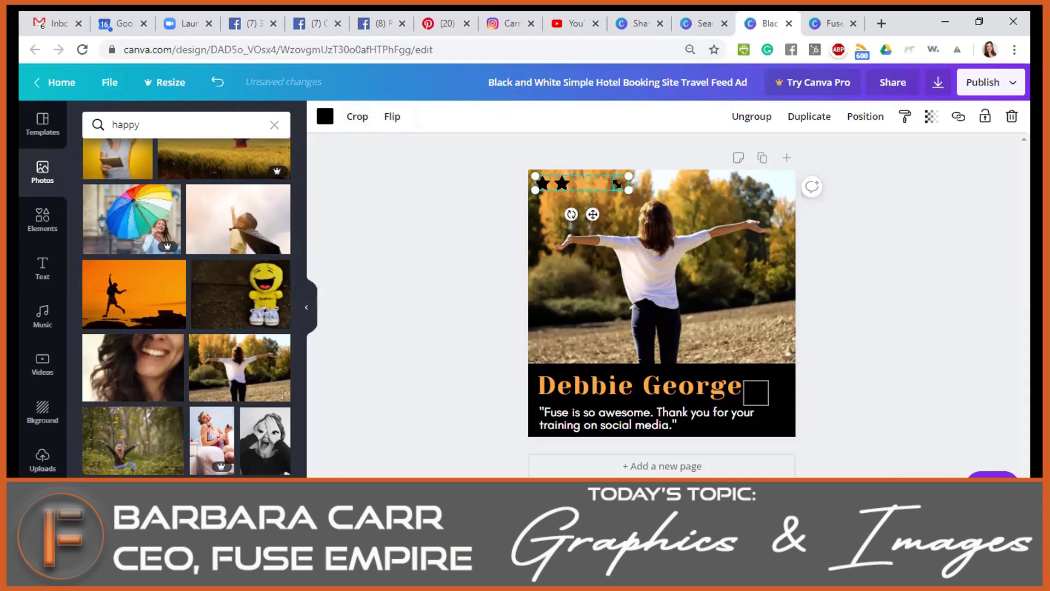
pyautogui.click(626, 211)
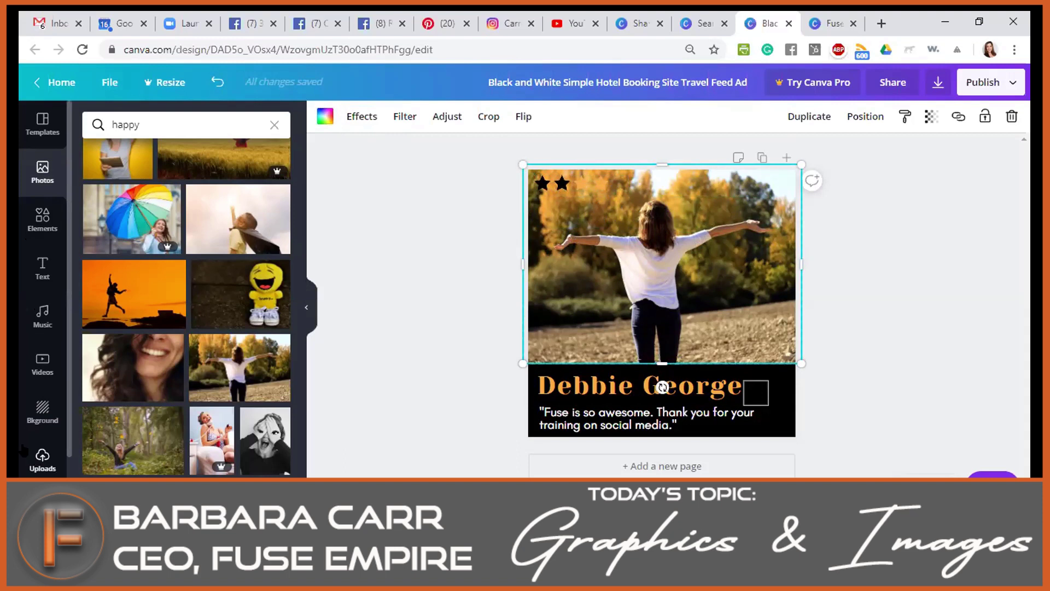
# Try a Pro font on the name and quote text, which opens the Brand Kit page.
pyautogui.click(43, 459)
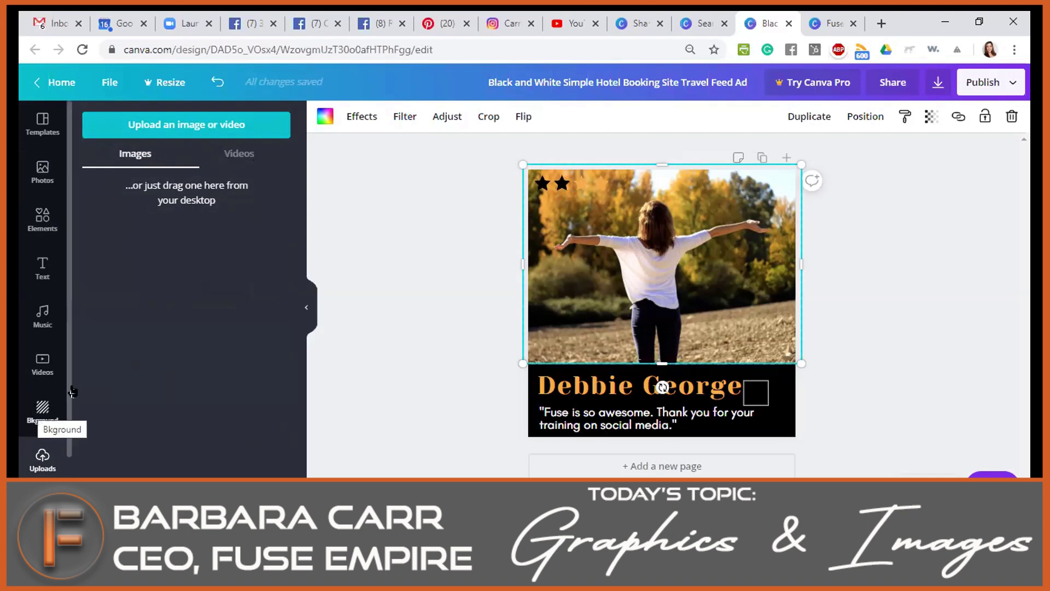
pyautogui.click(576, 377)
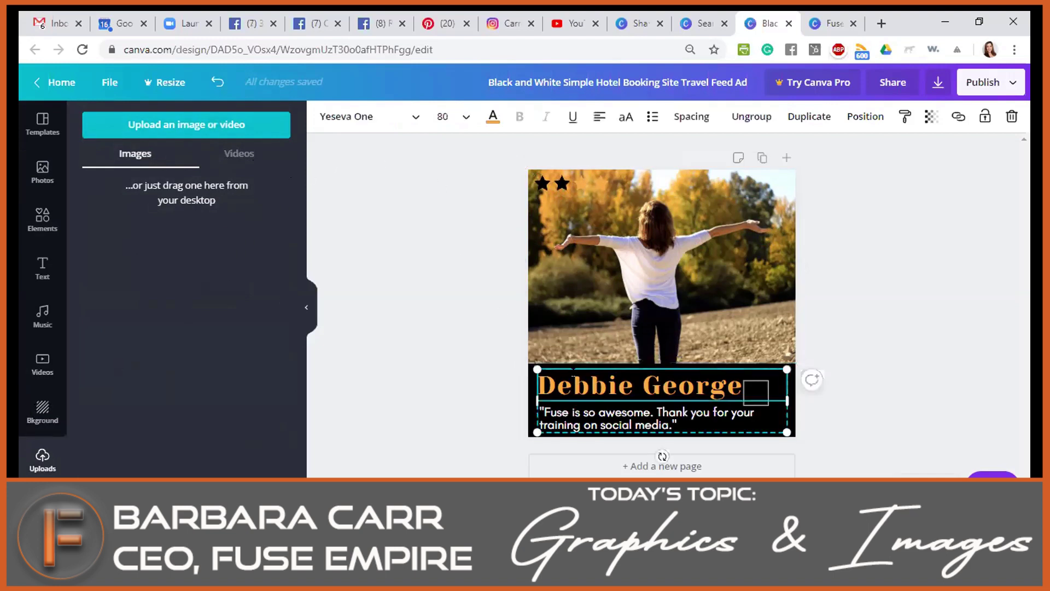
pyautogui.click(406, 117)
pyautogui.scroll(-5, 183, 327)
pyautogui.scroll(-10, 183, 327)
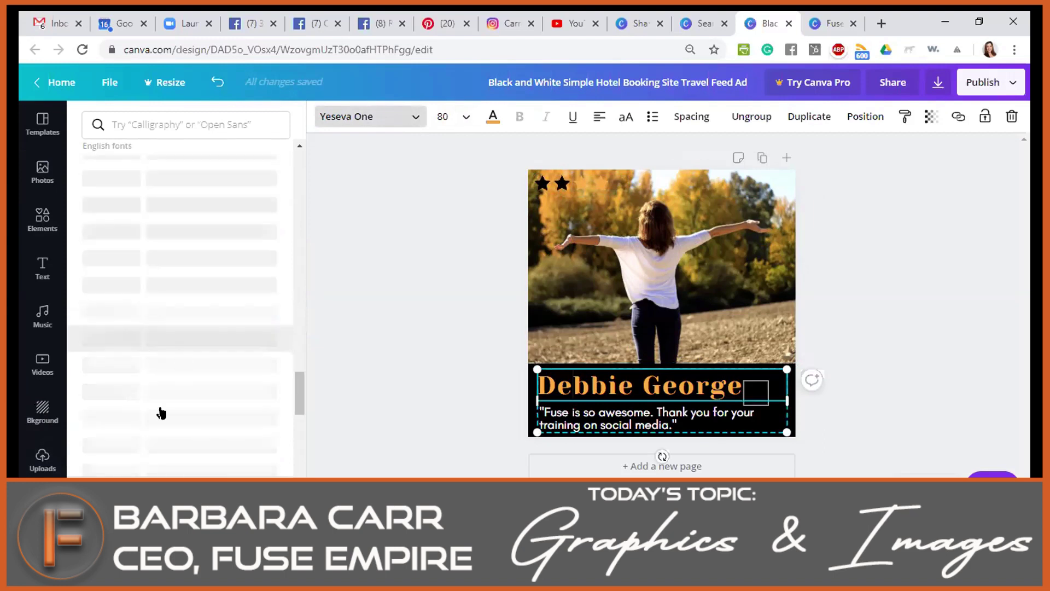
pyautogui.click(147, 457)
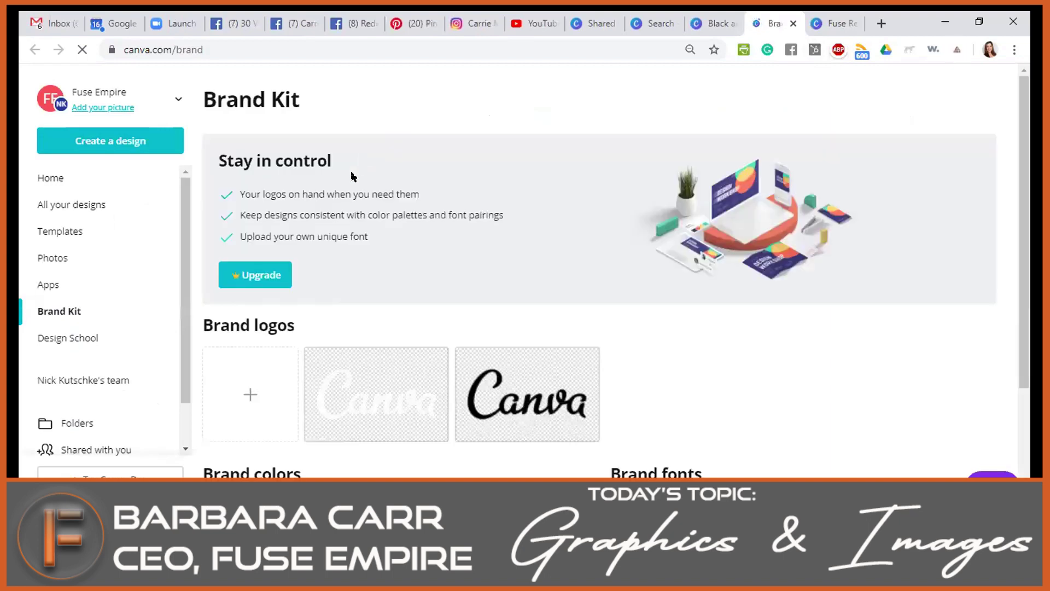
# Look over the Canva Pro upgrade offer, dismiss it, and return to the testimonial design tab.
pyautogui.click(243, 288)
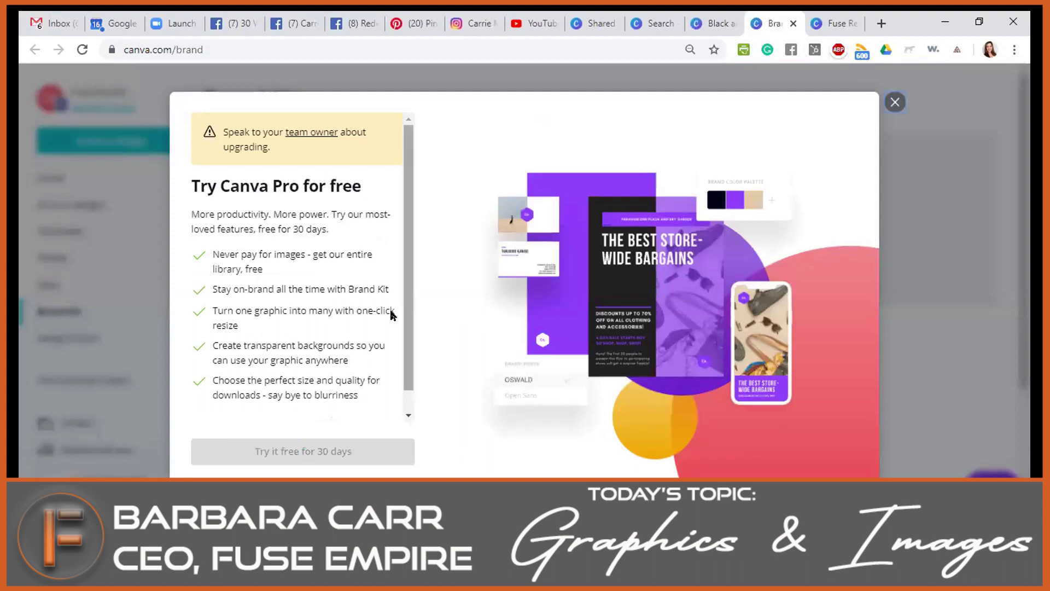
pyautogui.scroll(-1, 382, 320)
pyautogui.scroll(1, 321, 270)
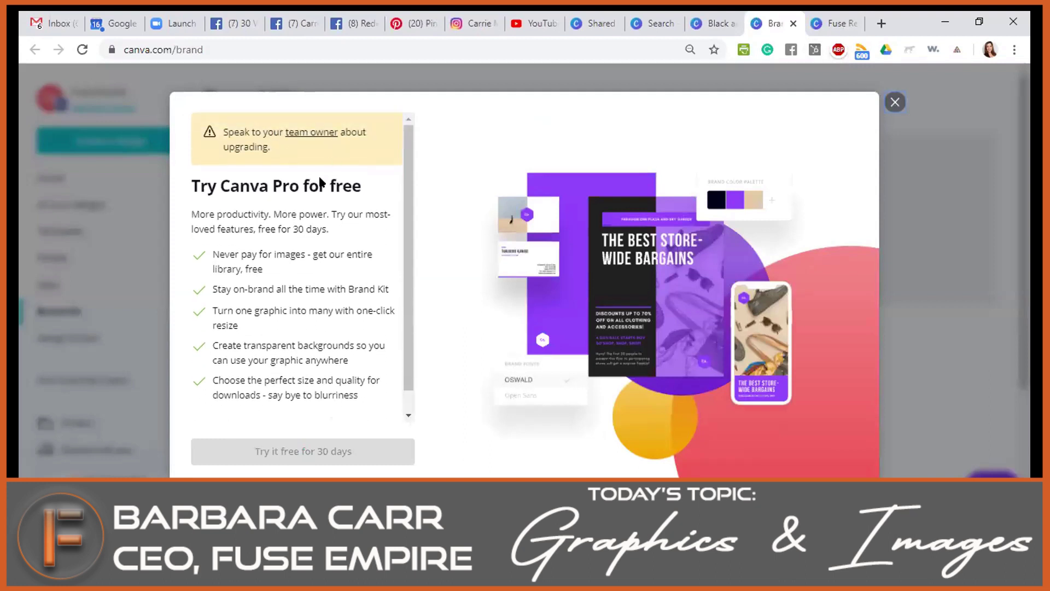
pyautogui.scroll(-1, 310, 278)
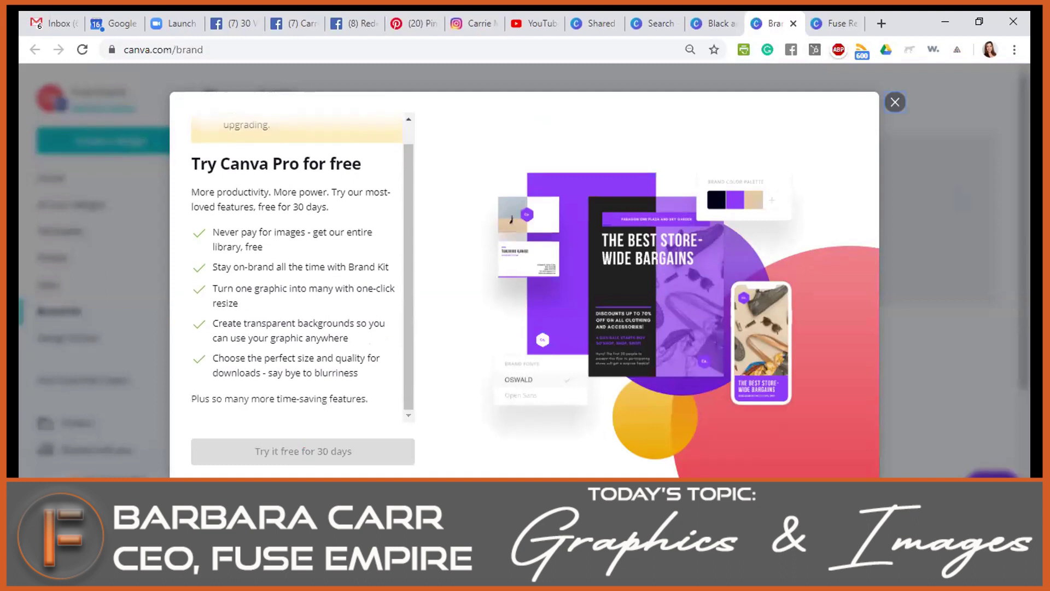
pyautogui.click(895, 102)
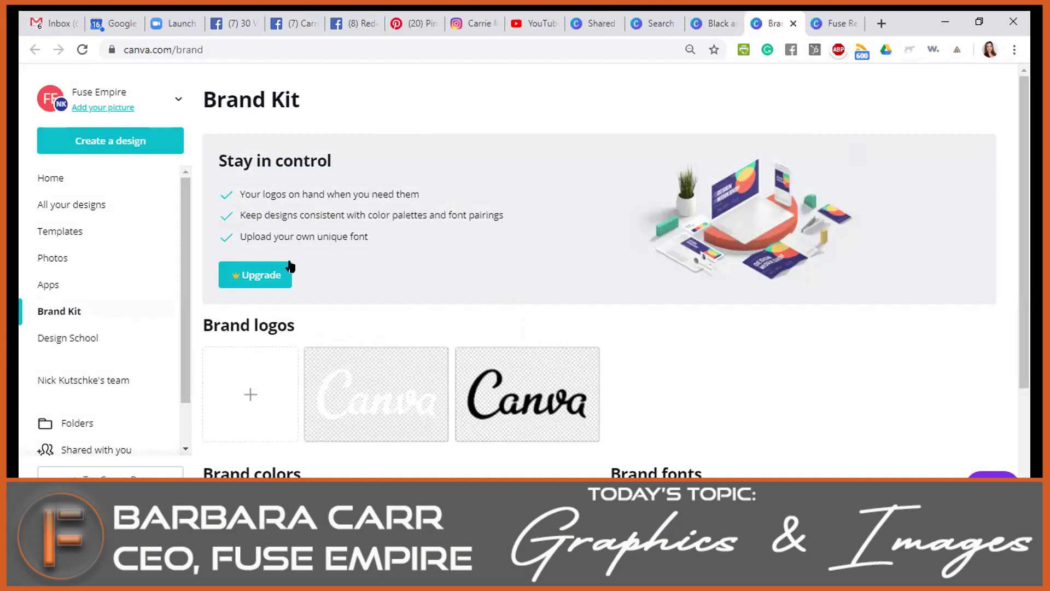
pyautogui.click(701, 17)
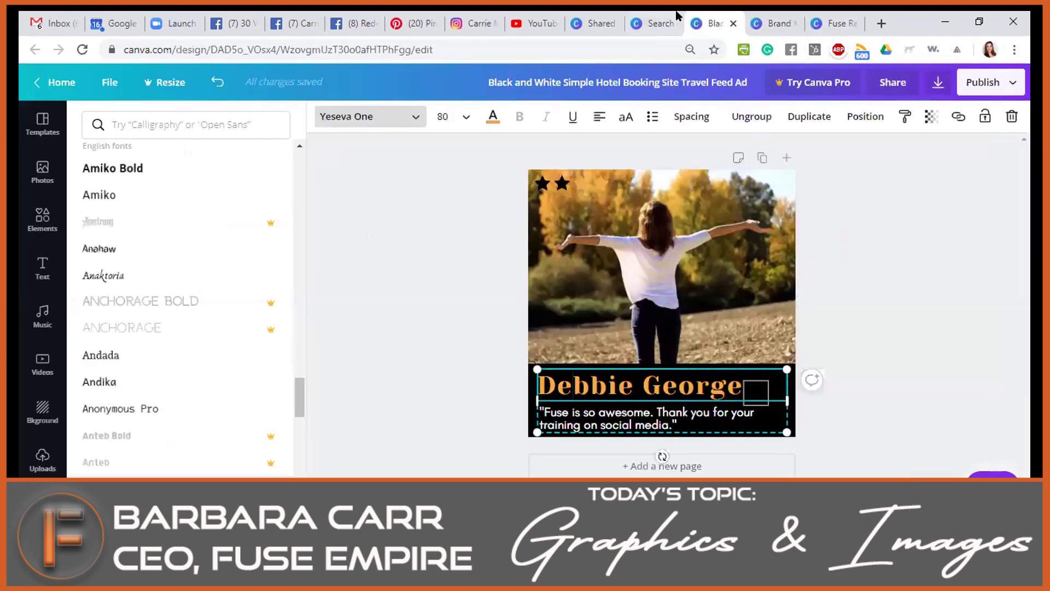
# Add the 'cold, smooth & tasty.' font combination onto the photo.
pyautogui.click(677, 15)
pyautogui.click(692, 17)
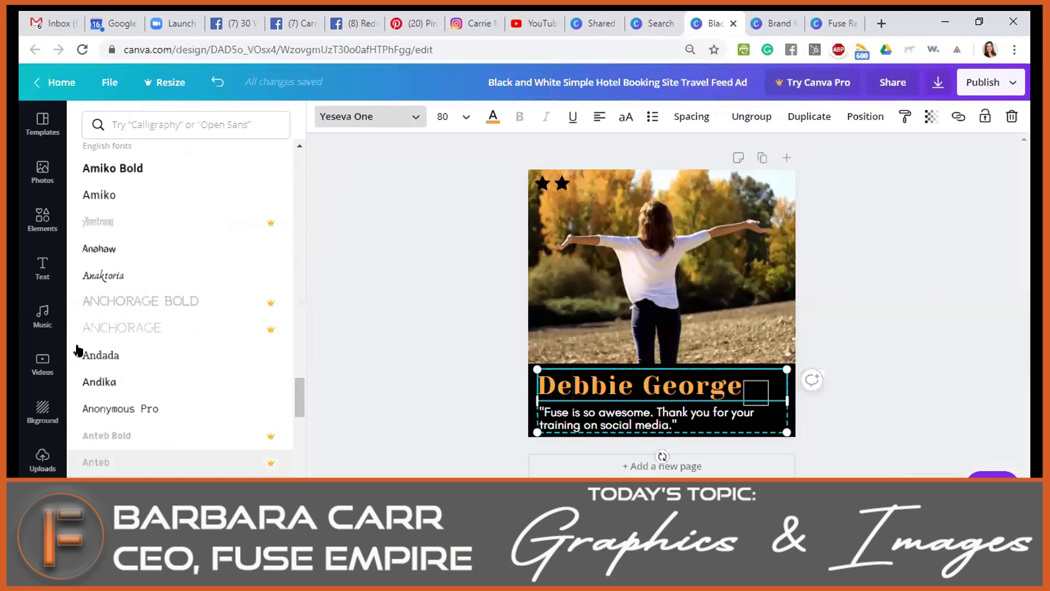
pyautogui.click(26, 268)
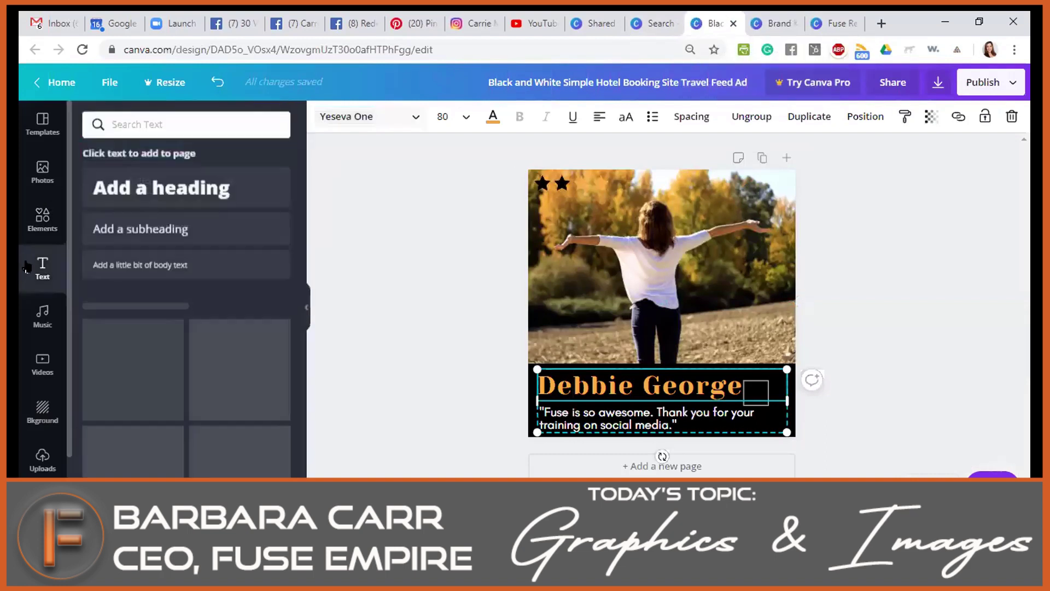
pyautogui.scroll(-3, 139, 315)
pyautogui.scroll(2, 128, 309)
pyautogui.moveTo(125, 306); pyautogui.dragTo(618, 240)
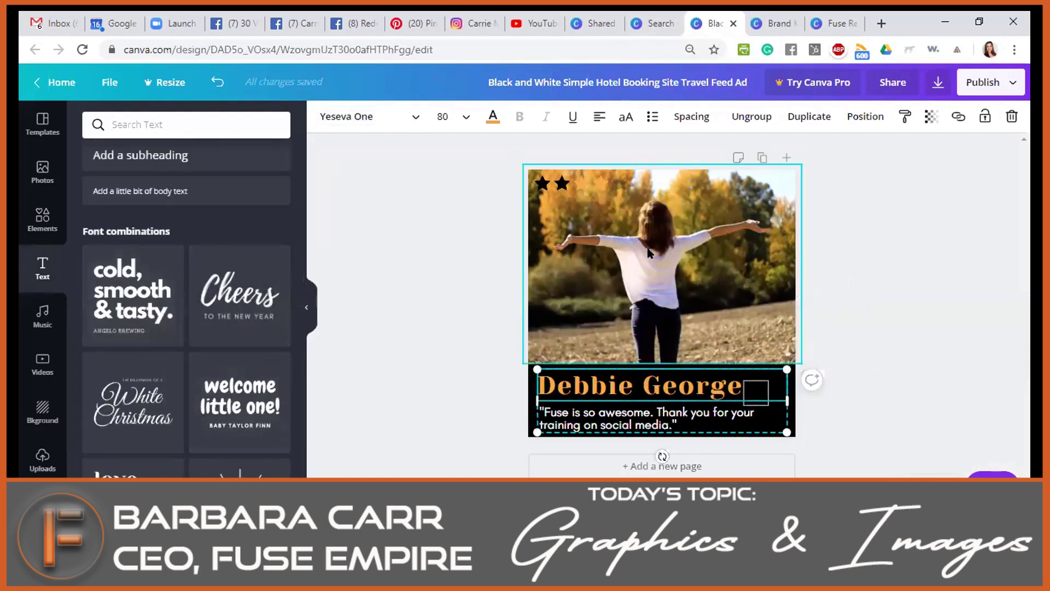
pyautogui.click(167, 289)
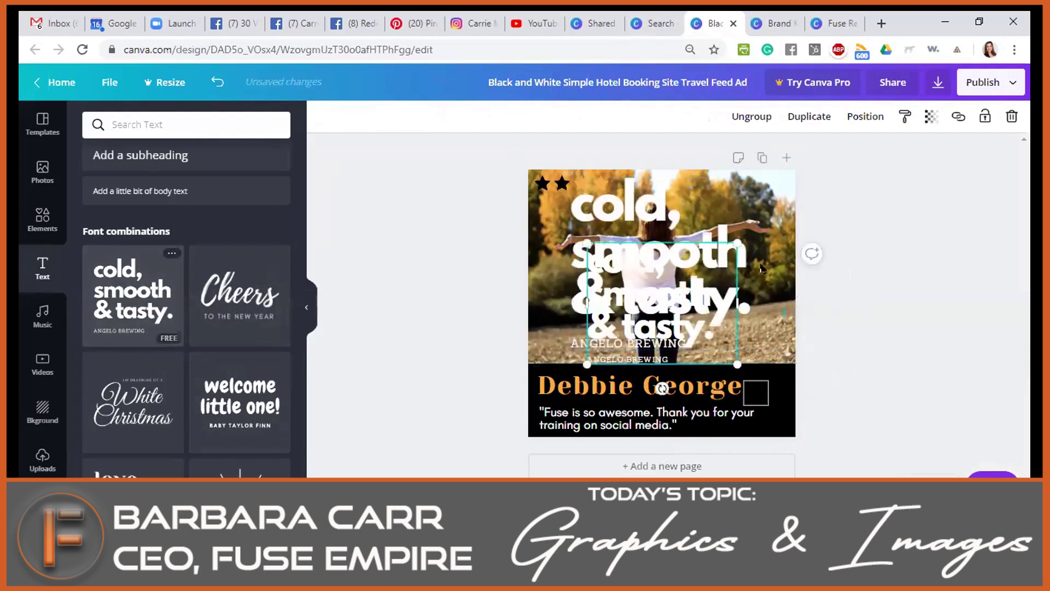
pyautogui.press('Delete')
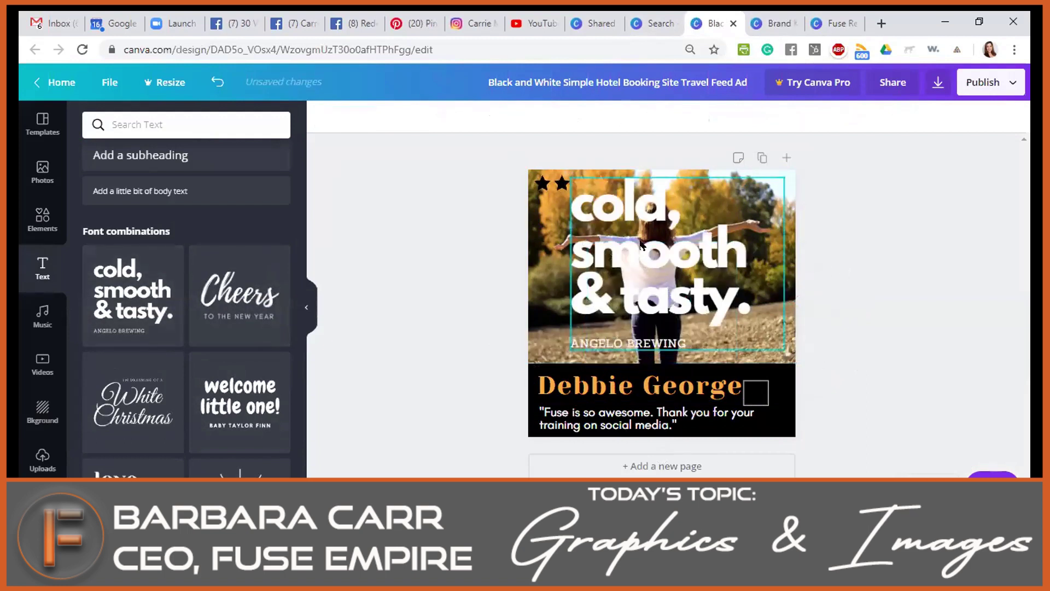
# Shrink the text combination to size 105 and shift it to the photo's right edge.
pyautogui.moveTo(634, 252); pyautogui.dragTo(618, 272)
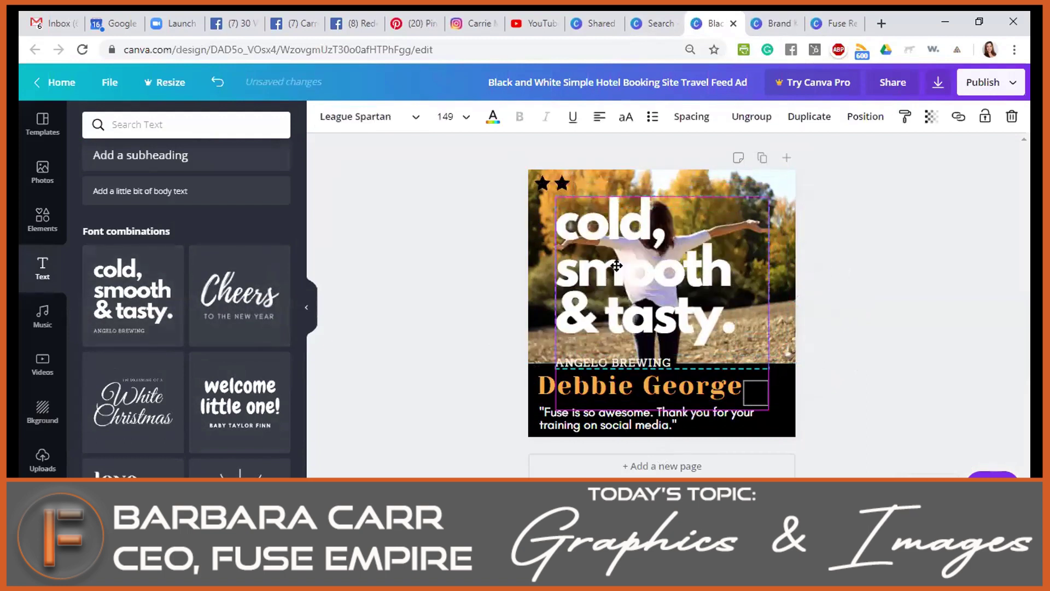
pyautogui.click(618, 224)
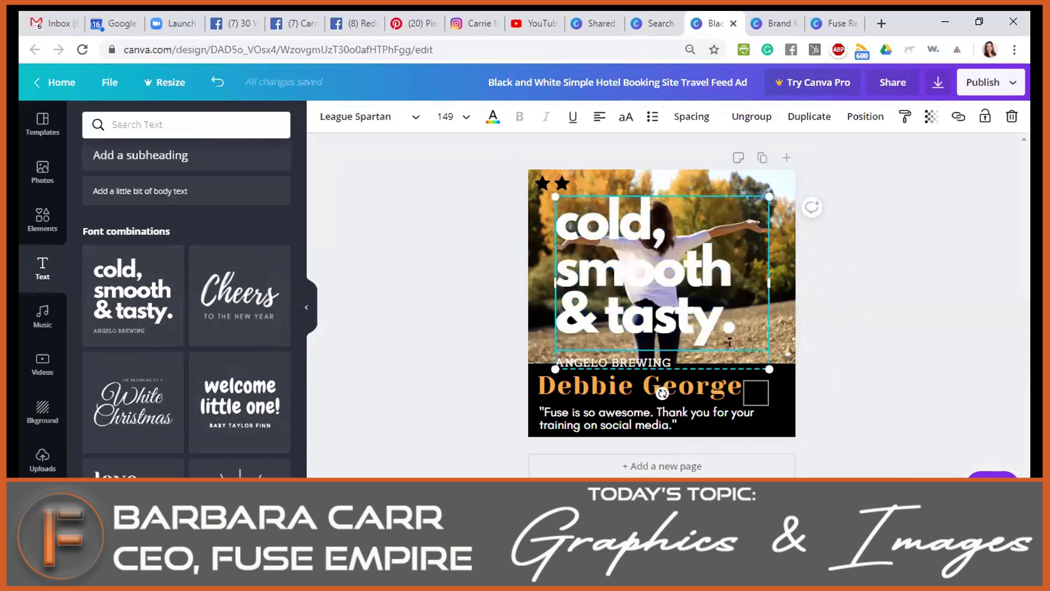
pyautogui.moveTo(769, 369); pyautogui.dragTo(689, 305)
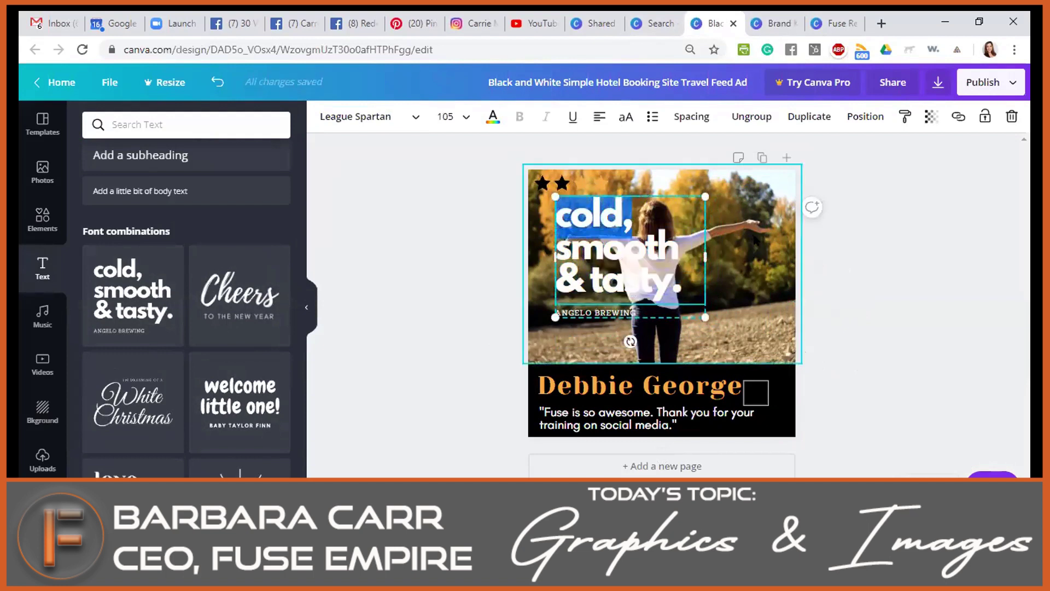
pyautogui.moveTo(672, 306); pyautogui.dragTo(817, 327)
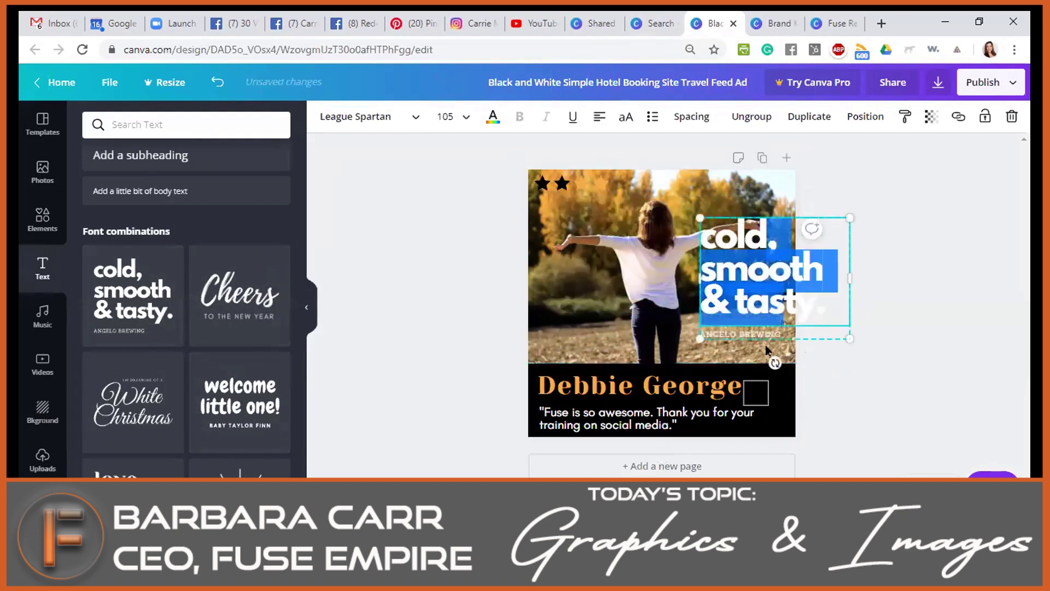
pyautogui.click(909, 304)
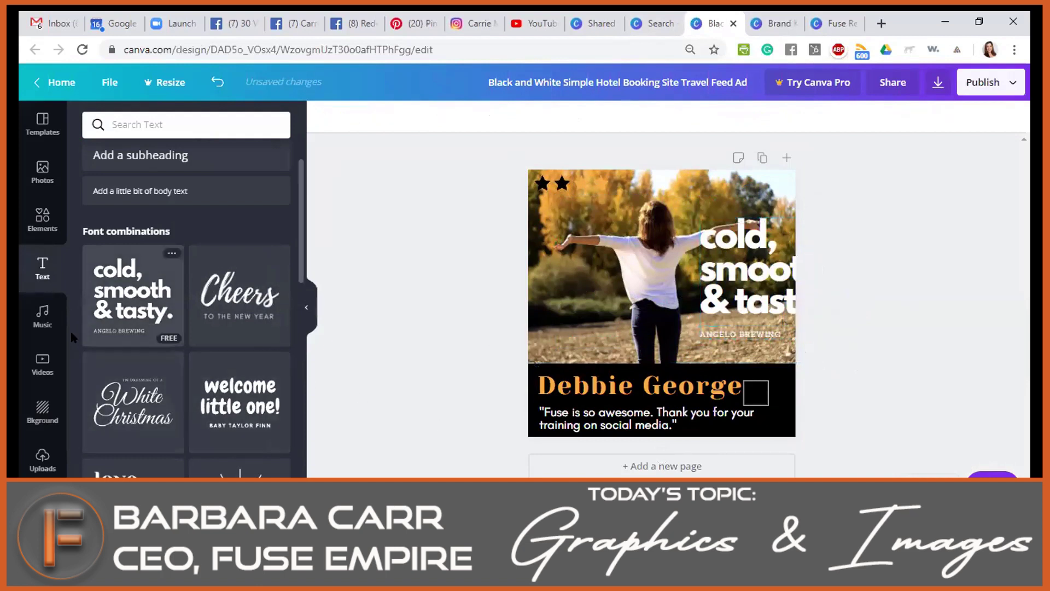
pyautogui.click(42, 316)
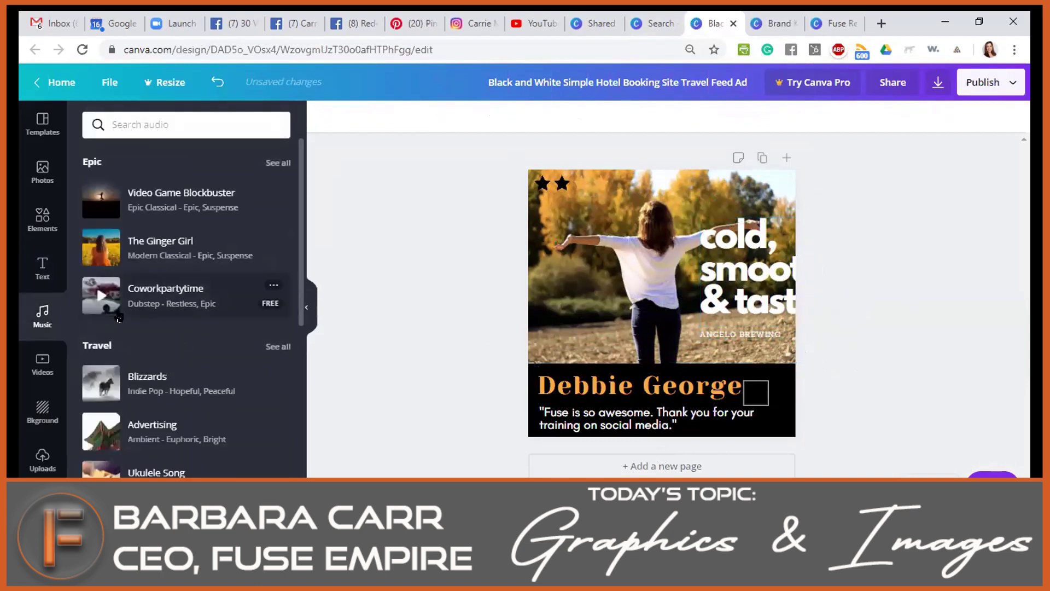
# Add and preview the Coworkpartytime track, briefly trying The Ginger Girl, then remove the music.
pyautogui.moveTo(165, 303)
pyautogui.click(178, 292)
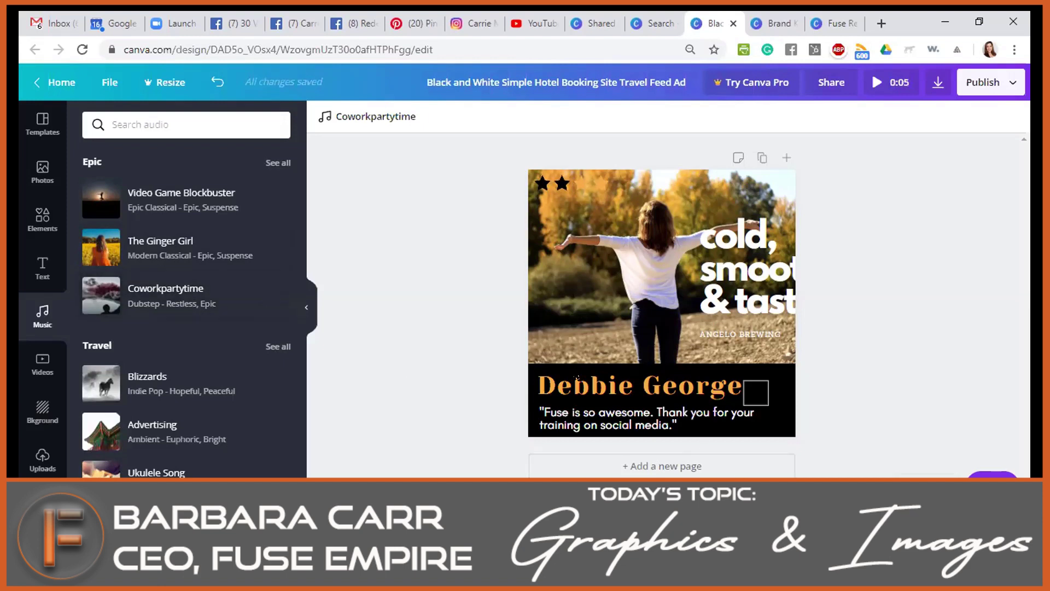
pyautogui.click(101, 295)
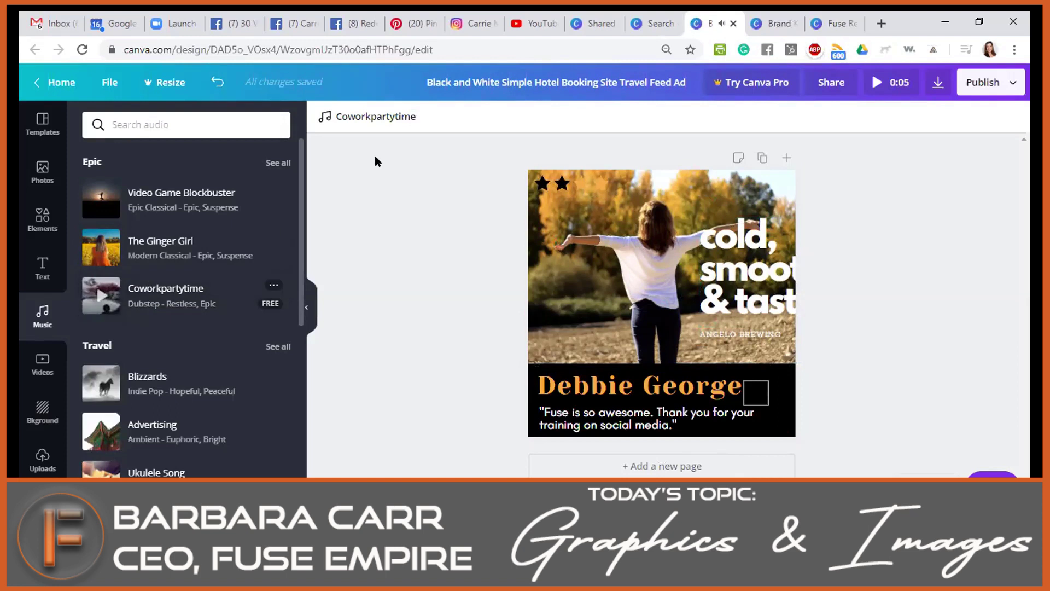
pyautogui.click(173, 262)
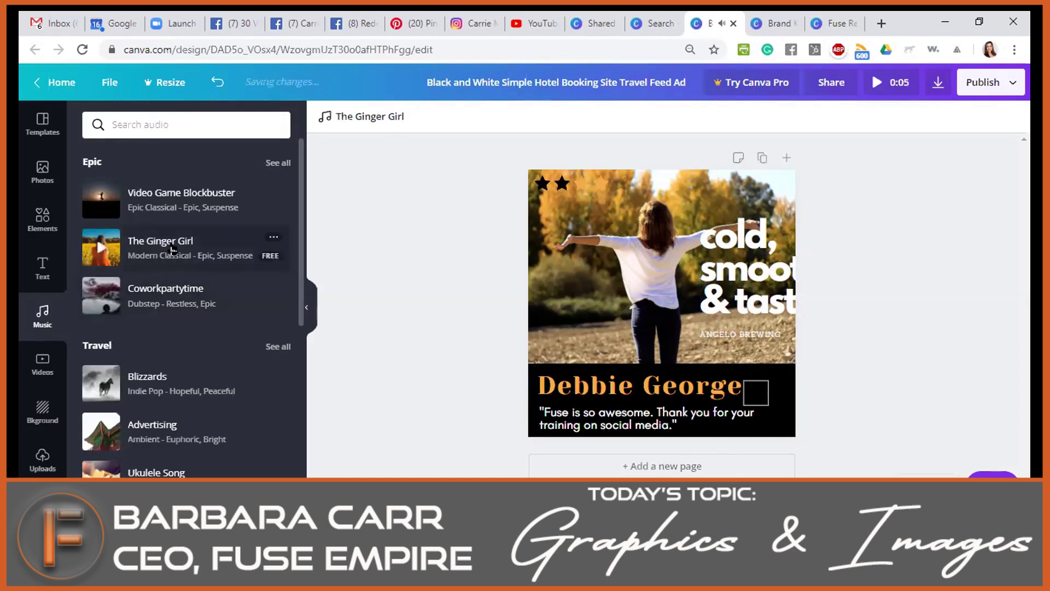
pyautogui.click(161, 305)
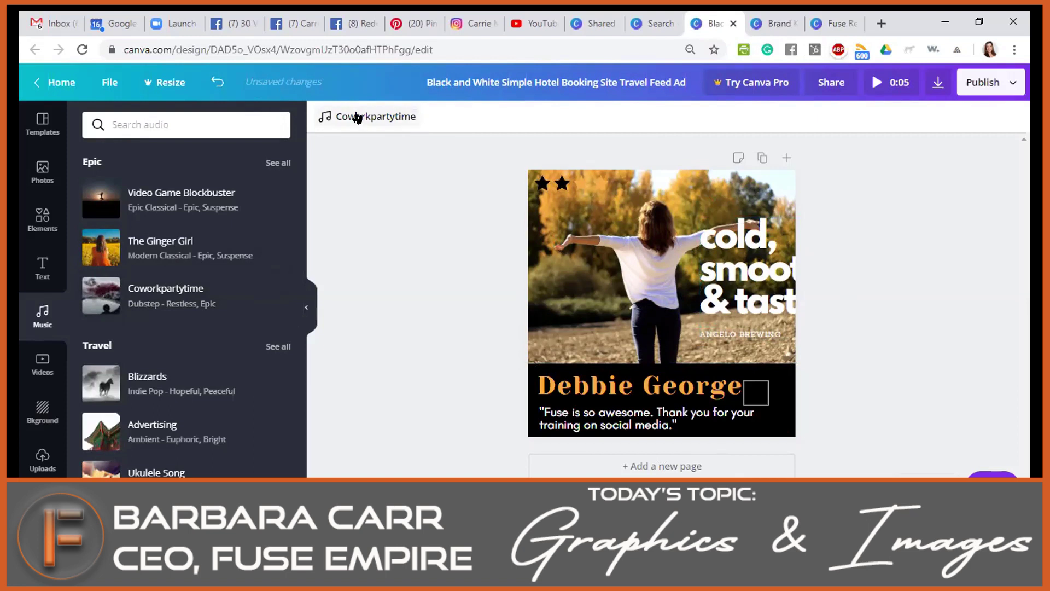
pyautogui.click(392, 120)
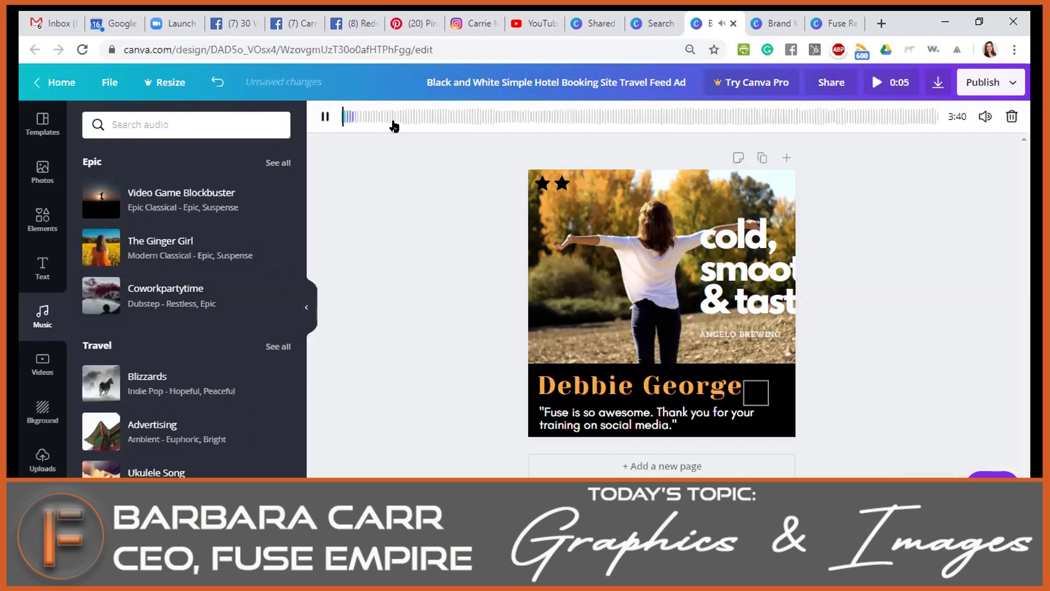
pyautogui.click(394, 117)
pyautogui.click(325, 116)
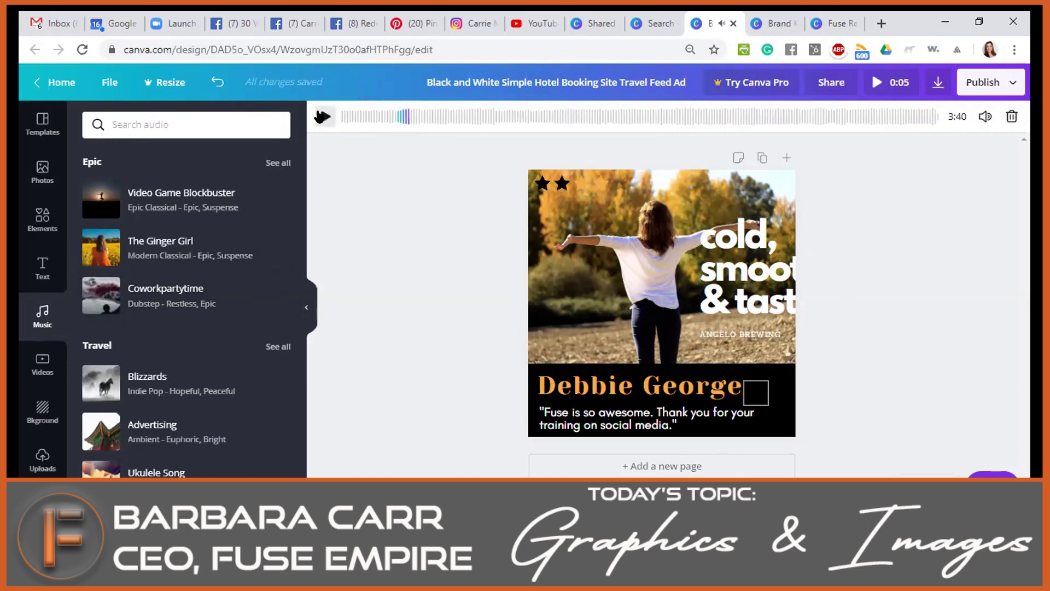
pyautogui.click(1012, 116)
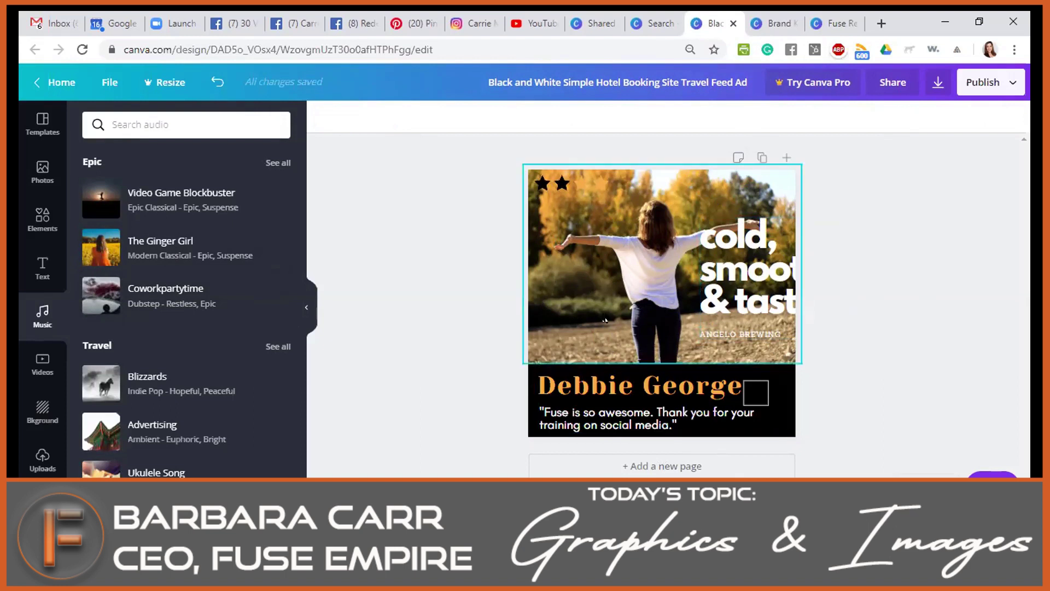
# Duplicate the testimonial page so the design has an identical second page.
pyautogui.doubleClick(740, 249)
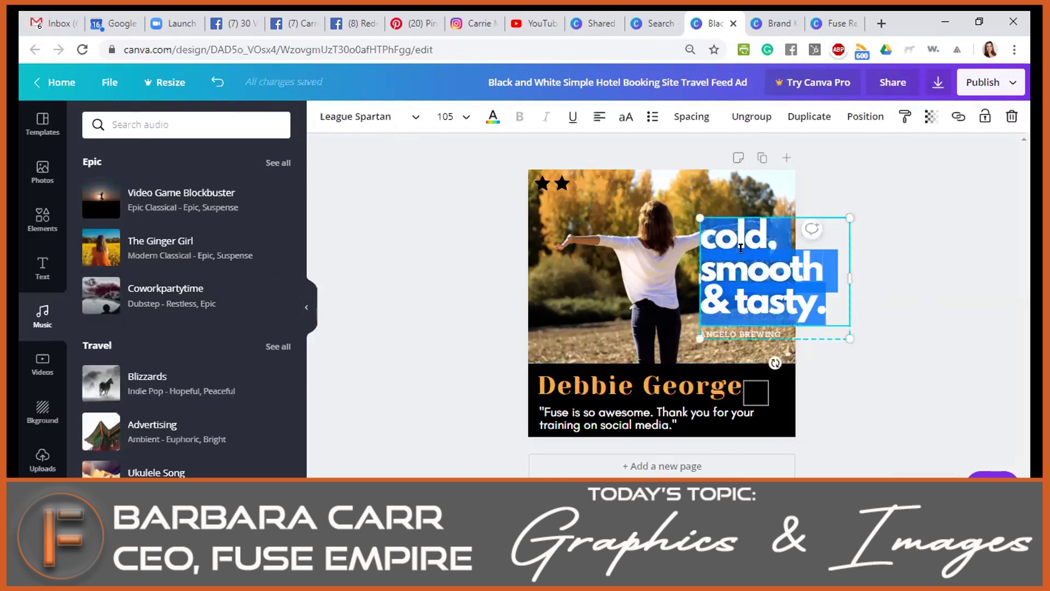
pyautogui.click(652, 278)
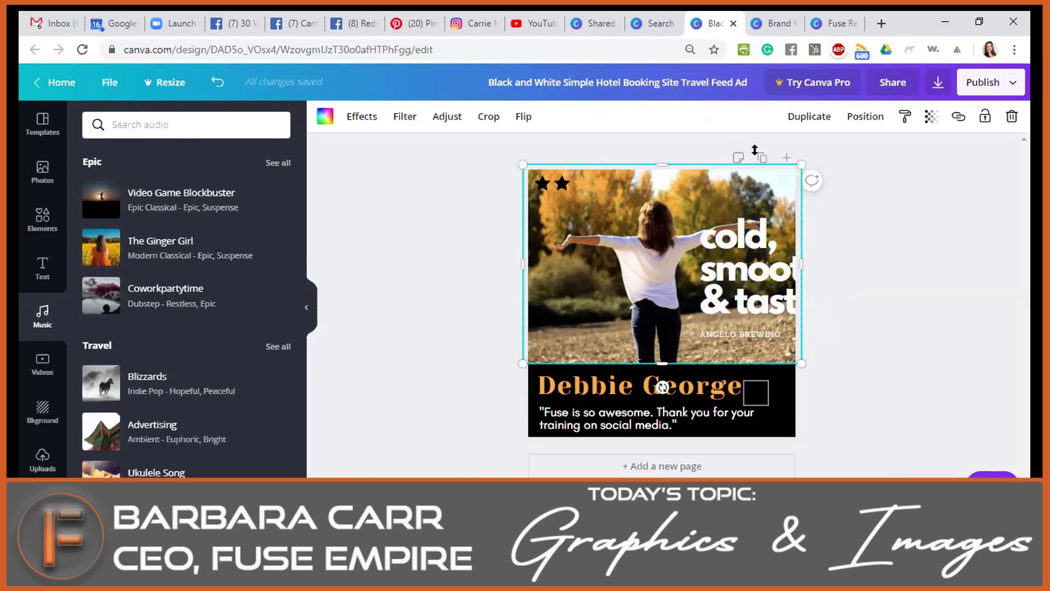
pyautogui.click(960, 232)
pyautogui.click(762, 158)
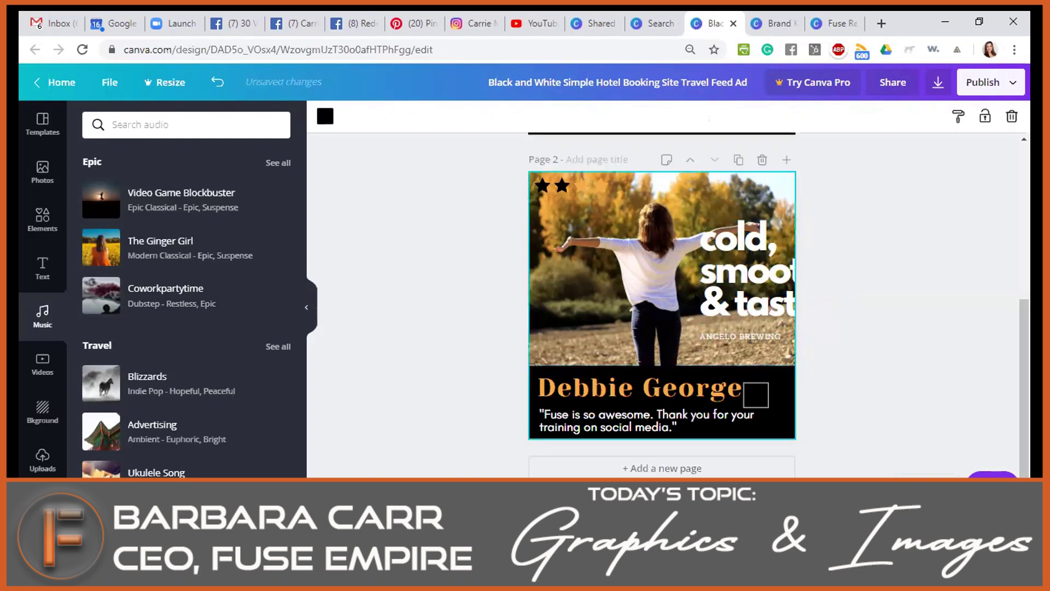
pyautogui.scroll(3, 636, 291)
pyautogui.scroll(-5, 711, 293)
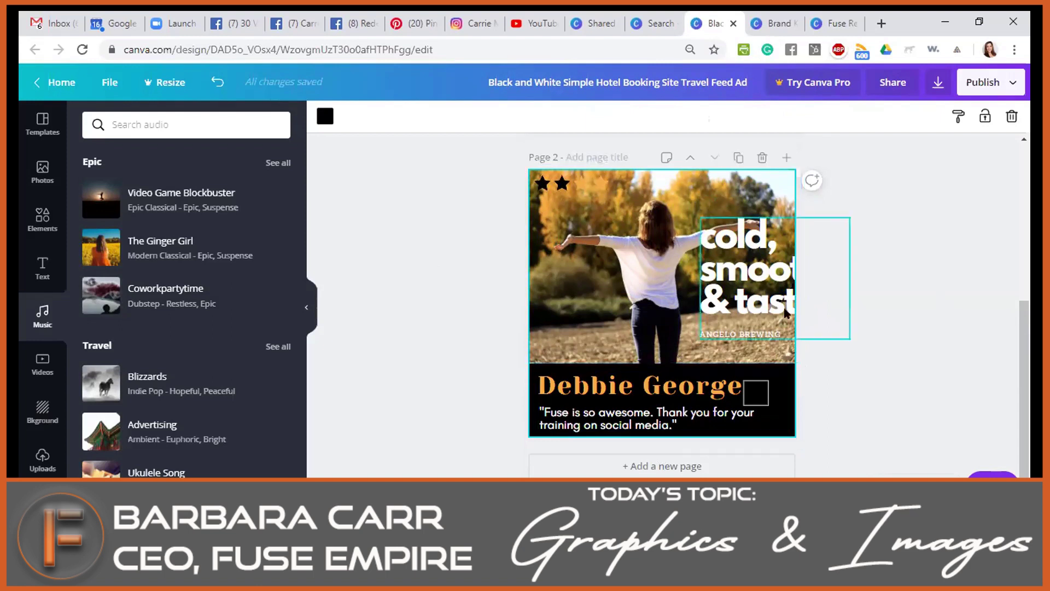
pyautogui.scroll(5, 779, 328)
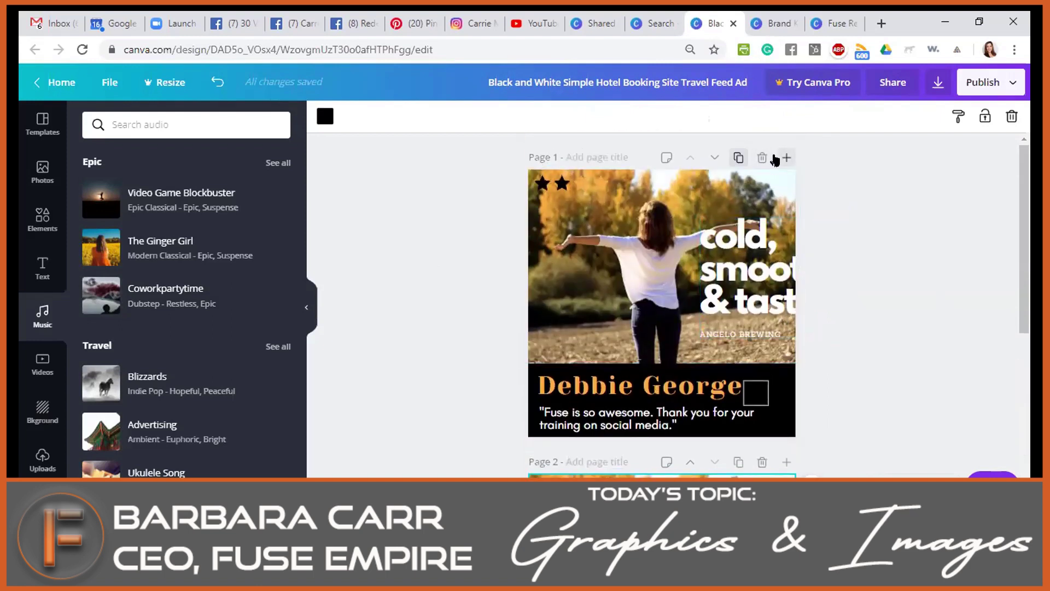
# Insert a blank page after Page 1 and save the note 'fjwlkjf;lasjd' on Page 2.
pyautogui.click(786, 158)
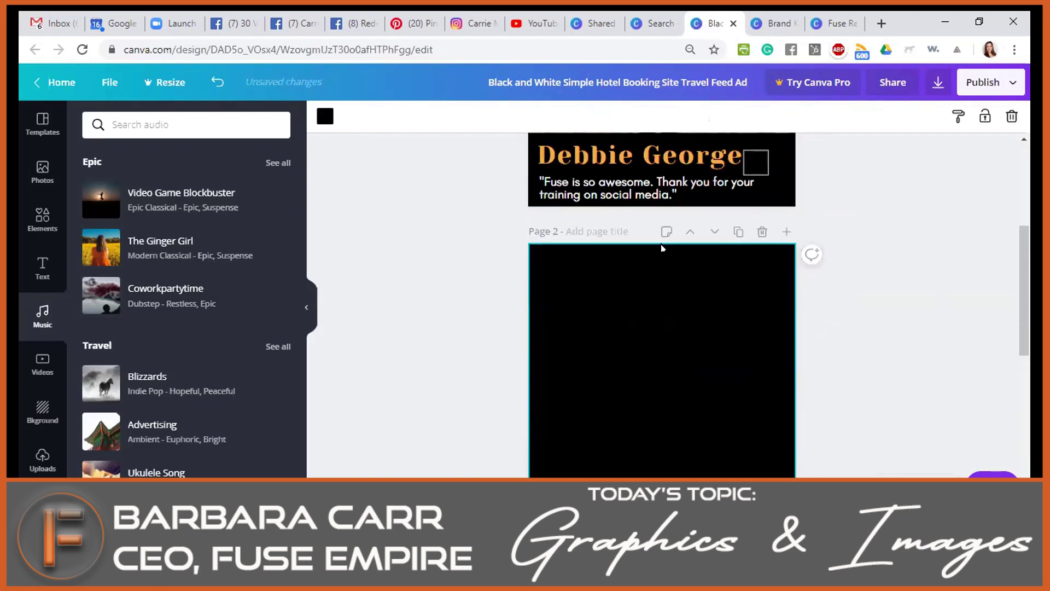
pyautogui.click(666, 231)
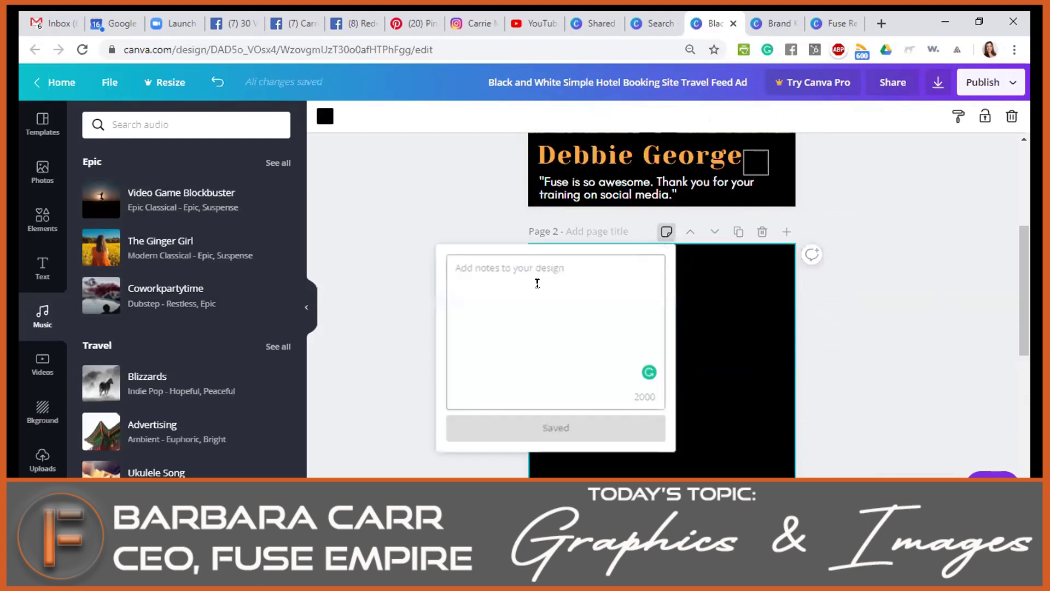
pyautogui.write('fjwlkjf;lasjd')
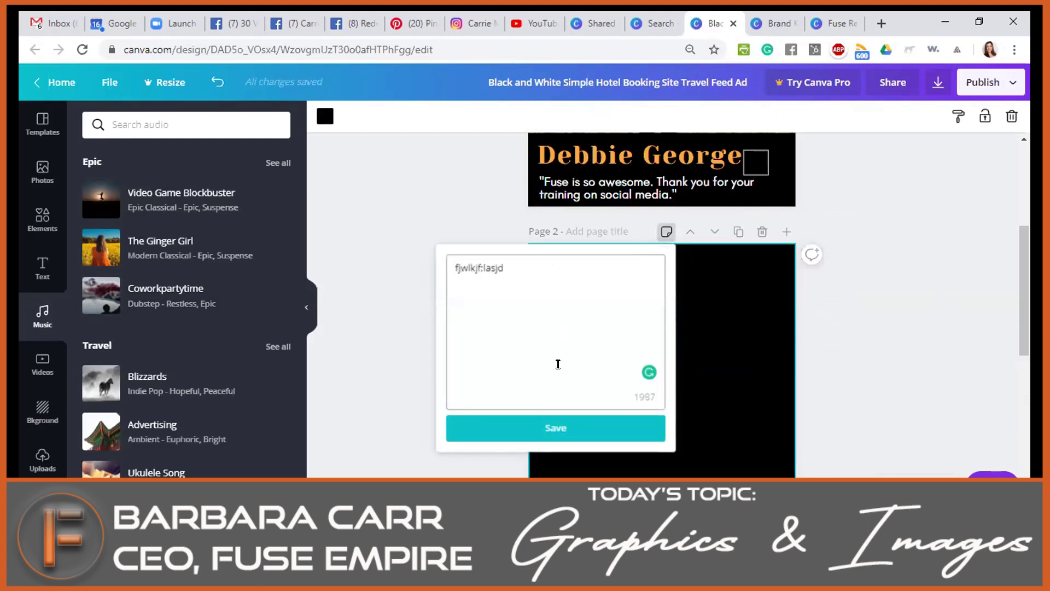
pyautogui.click(545, 427)
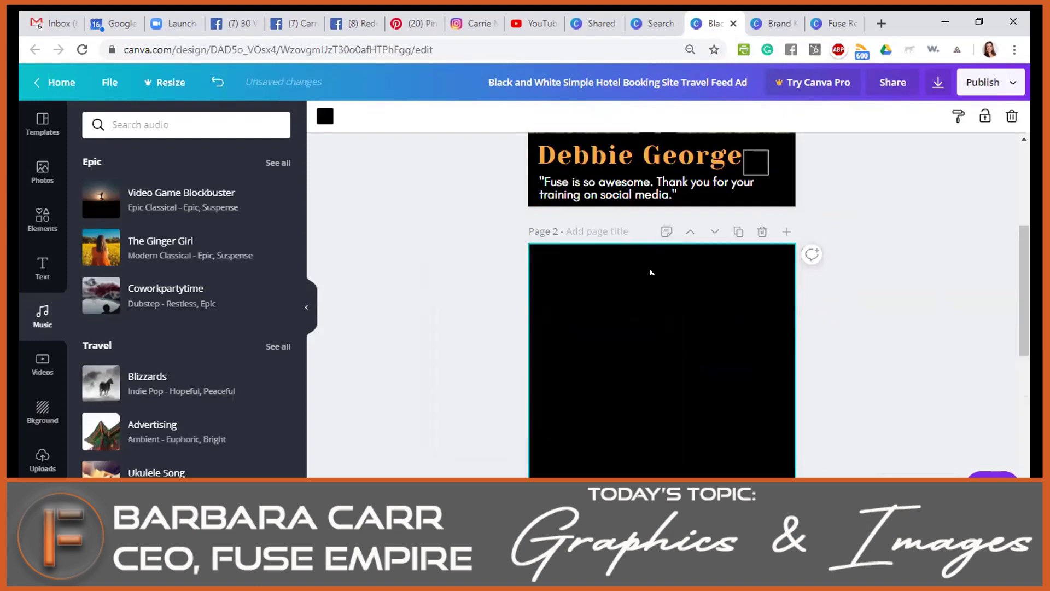
# Deselect the page and scroll through the design's pages.
pyautogui.click(874, 293)
pyautogui.scroll(-2, 874, 293)
pyautogui.scroll(-2, 874, 298)
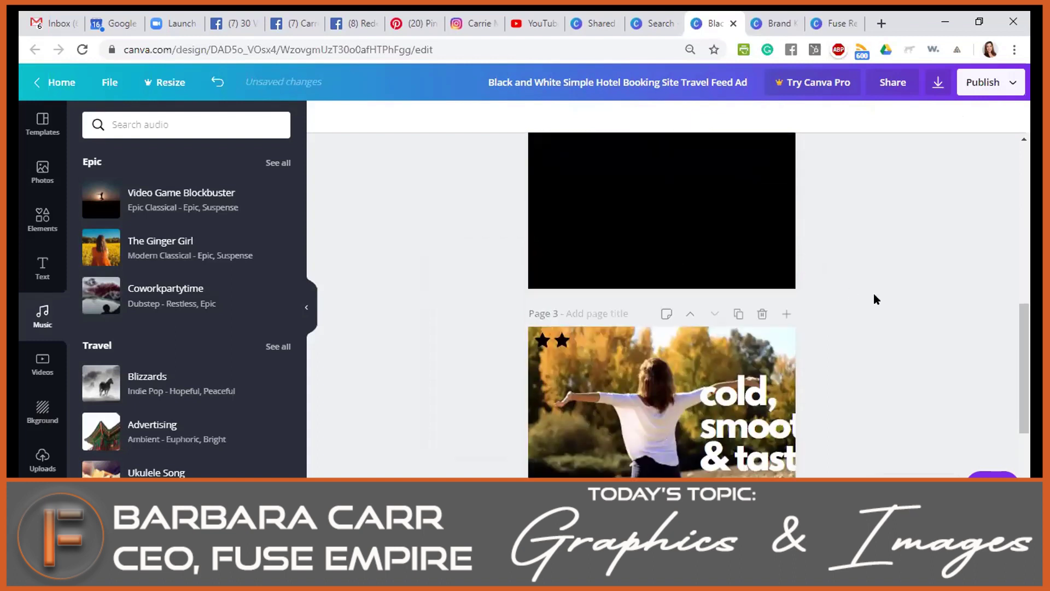
pyautogui.scroll(5, 744, 319)
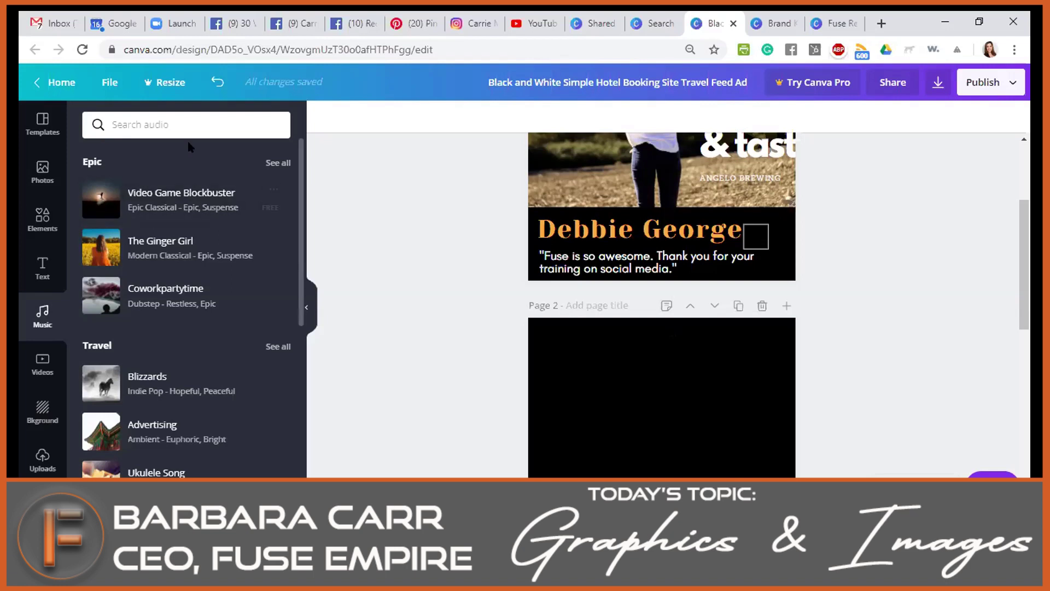
# Go to the Canva home page and browse Facebook Cover templates from a 'facebook' search.
pyautogui.click(55, 82)
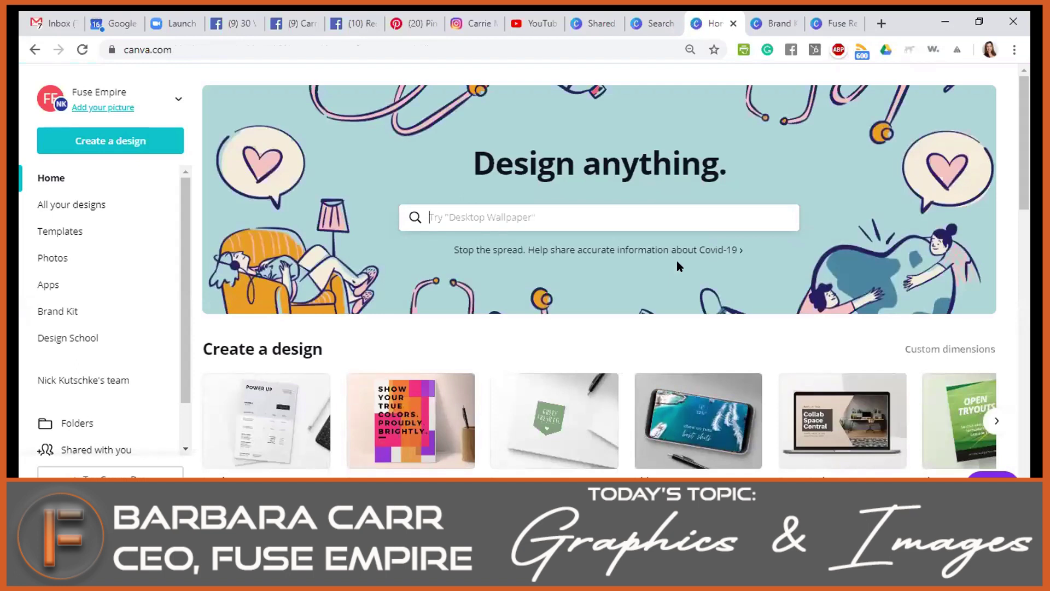
pyautogui.write('facebook')
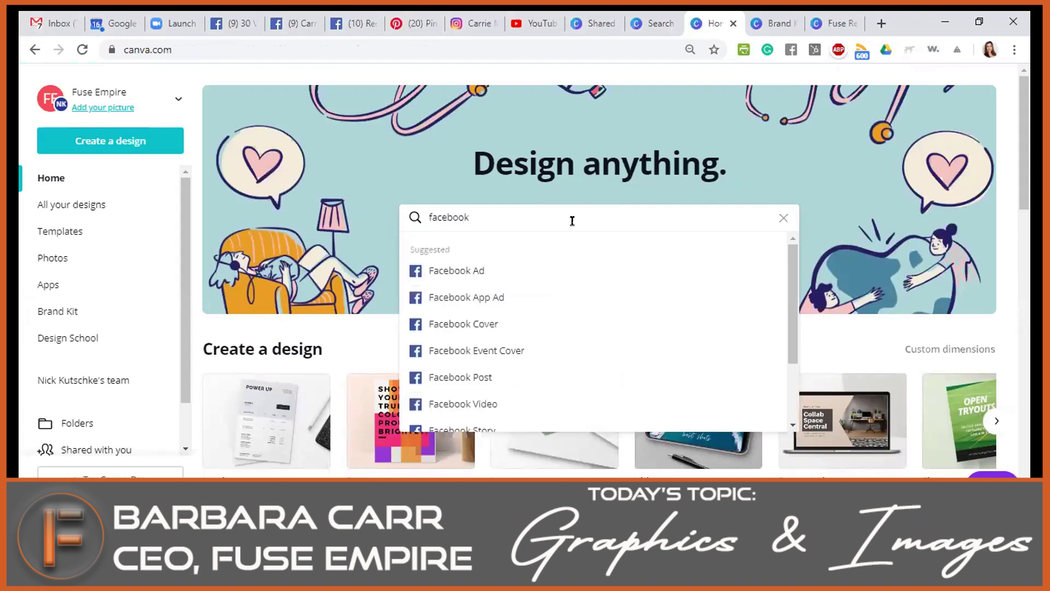
pyautogui.click(450, 325)
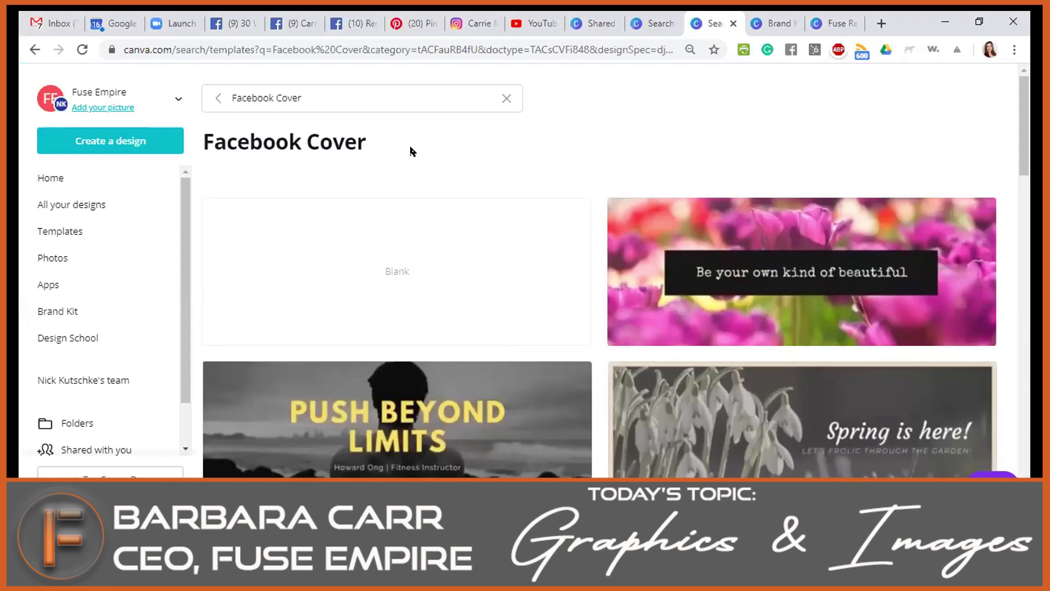
pyautogui.scroll(-3, 676, 336)
pyautogui.scroll(-3, 507, 365)
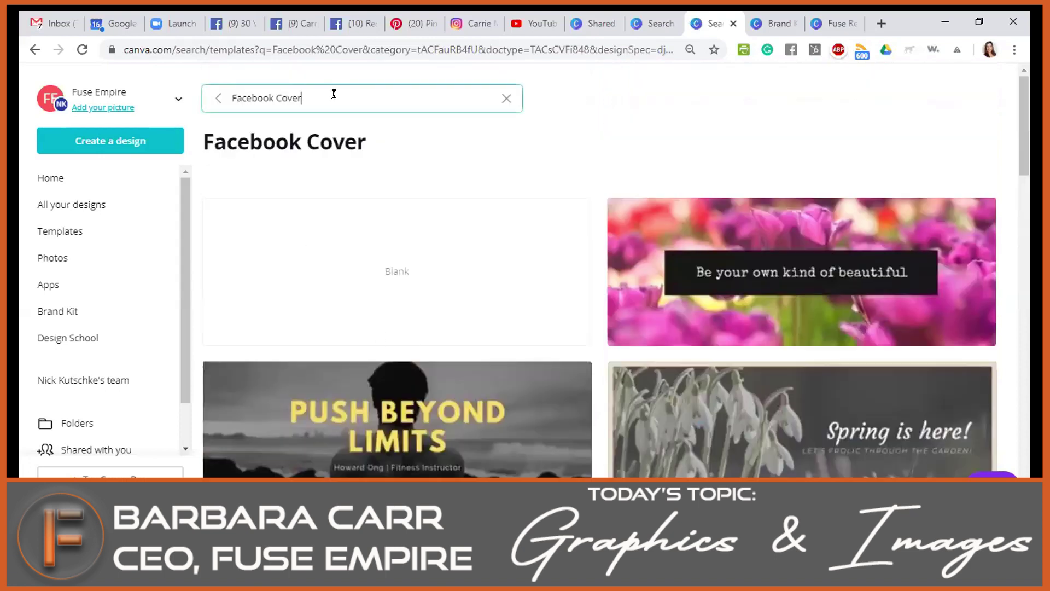
# Replace the search text with 'facebook even' to look for Facebook Event templates.
pyautogui.click(332, 97)
pyautogui.write('facebook bu')
pyautogui.write('sin')
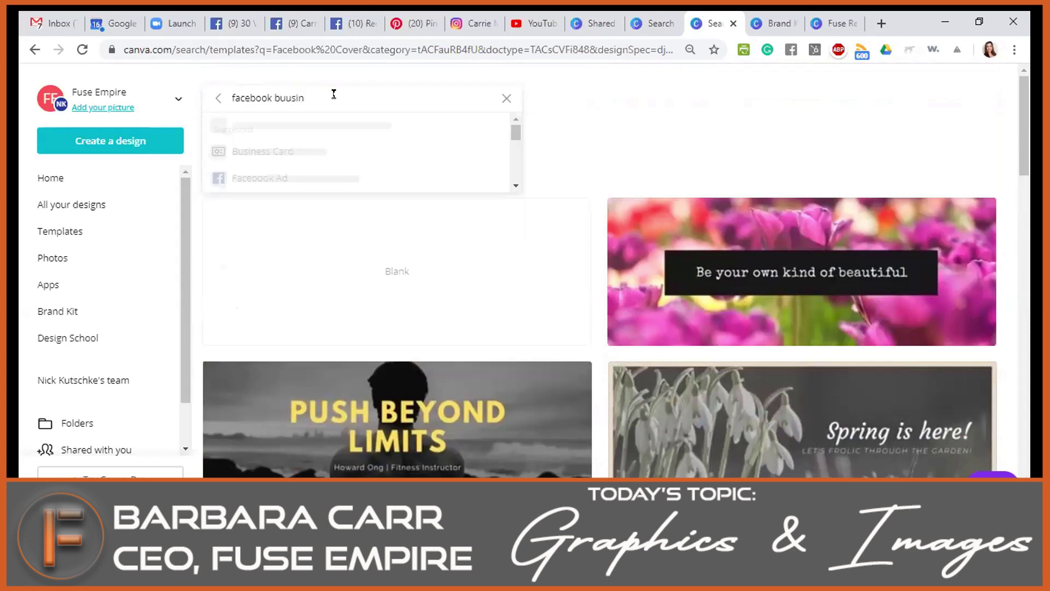
pyautogui.press('BackSpace')
pyautogui.press('BackSpace')
pyautogui.press('BackSpace')
pyautogui.press('BackSpace')
pyautogui.press('BackSpace')
pyautogui.write('even')
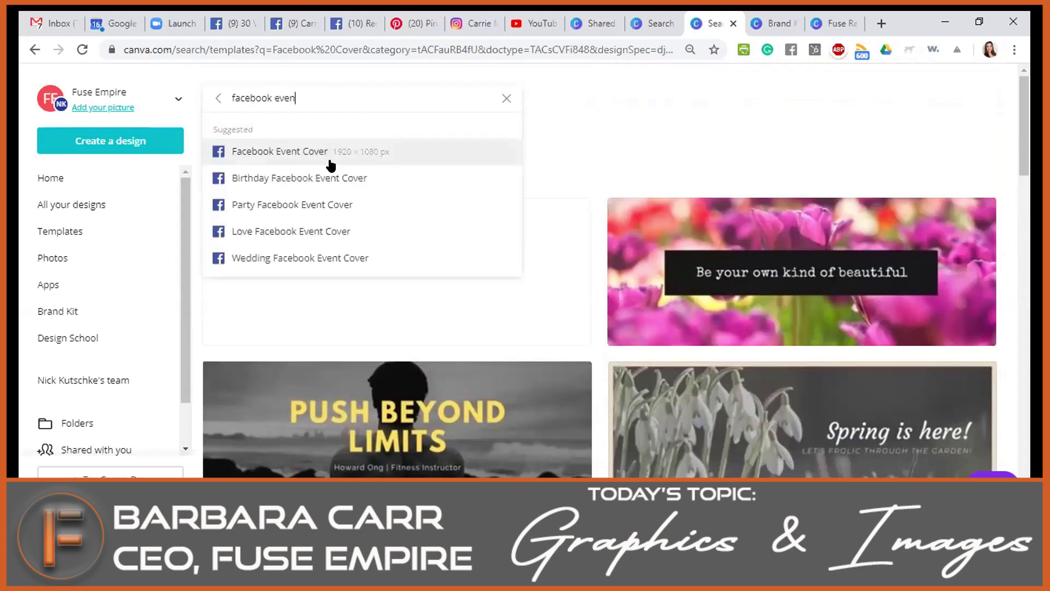
# Browse the Facebook Event Cover template results.
pyautogui.click(253, 153)
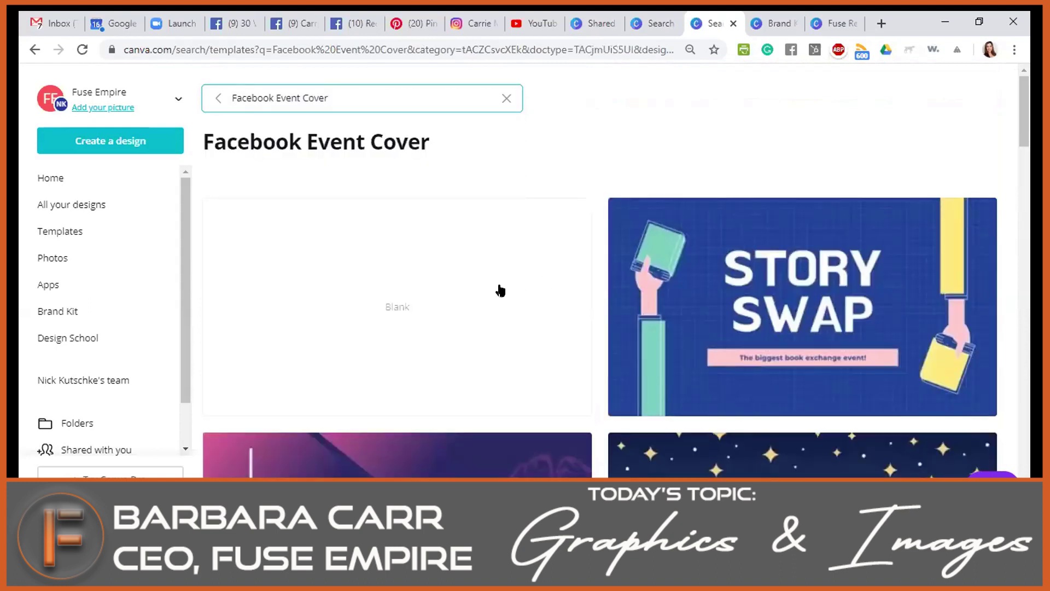
pyautogui.scroll(-5, 621, 313)
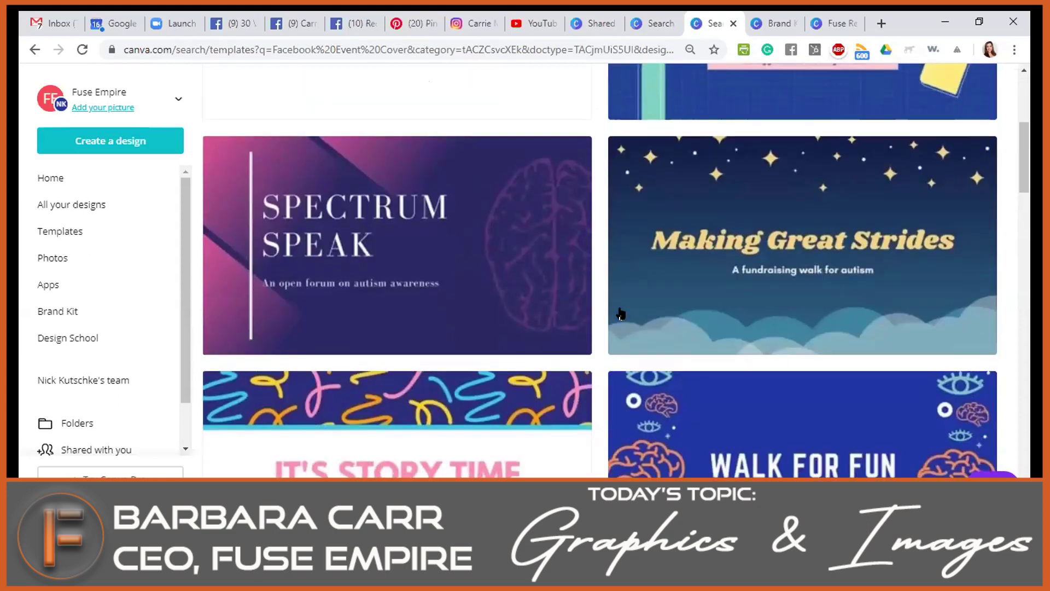
pyautogui.scroll(-11, 620, 314)
pyautogui.scroll(13, 623, 305)
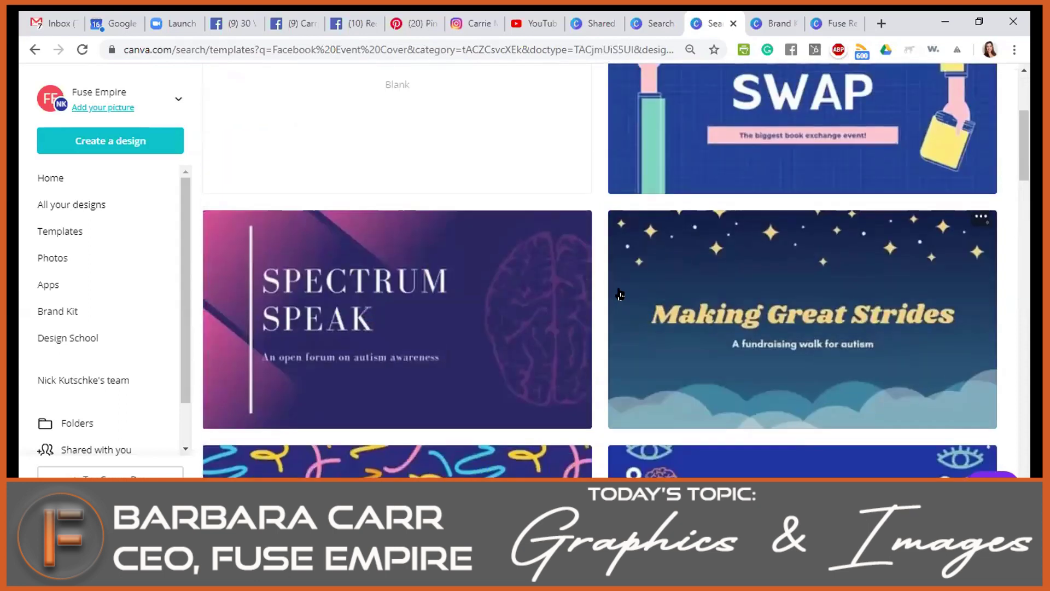
pyautogui.scroll(4, 620, 295)
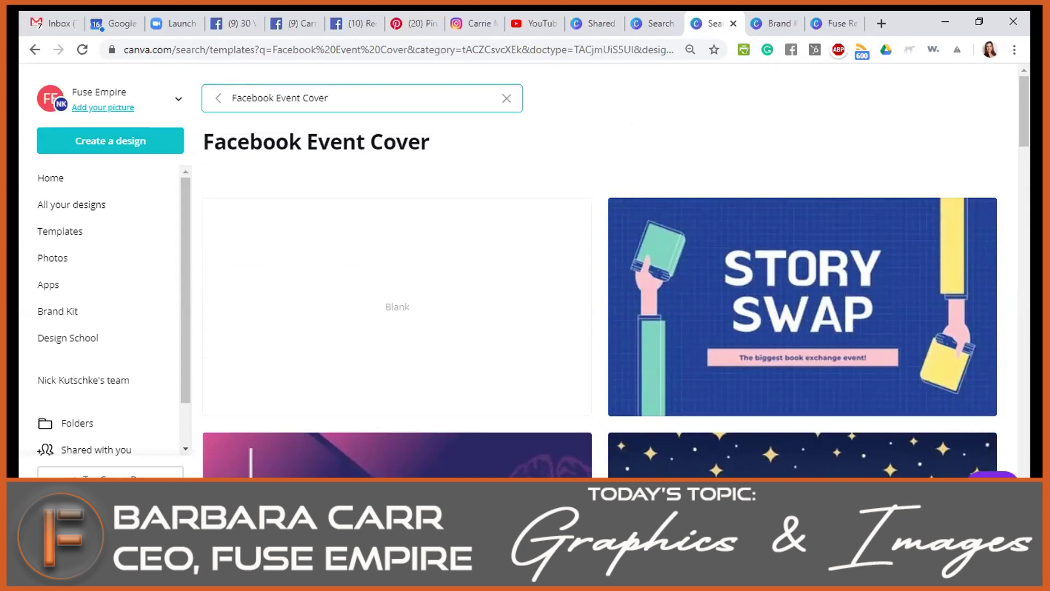
# Switch to the other Canva tab listing offer templates.
pyautogui.moveTo(544, 580)
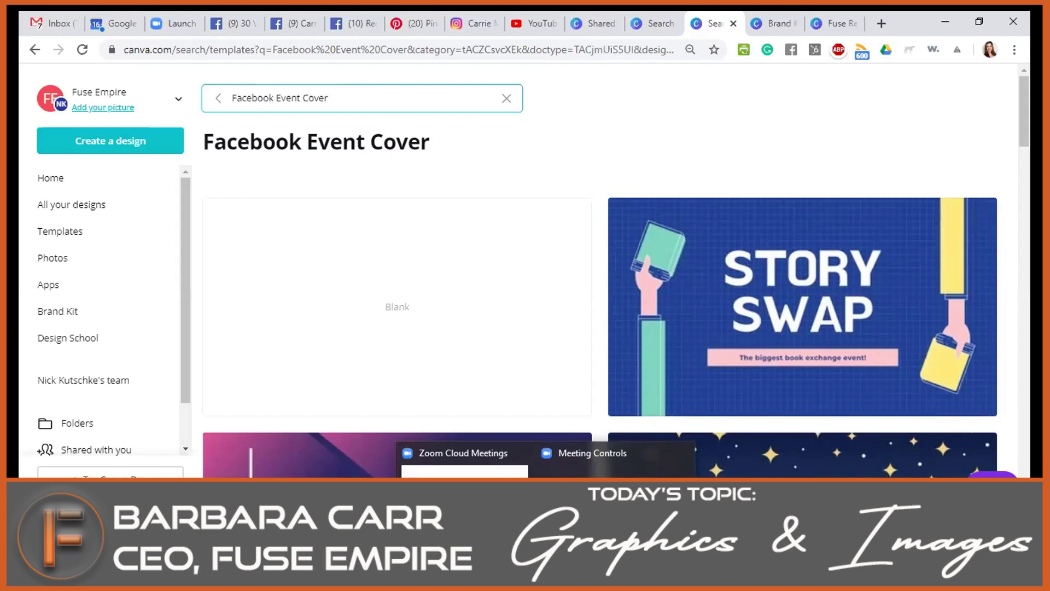
pyautogui.moveTo(607, 492)
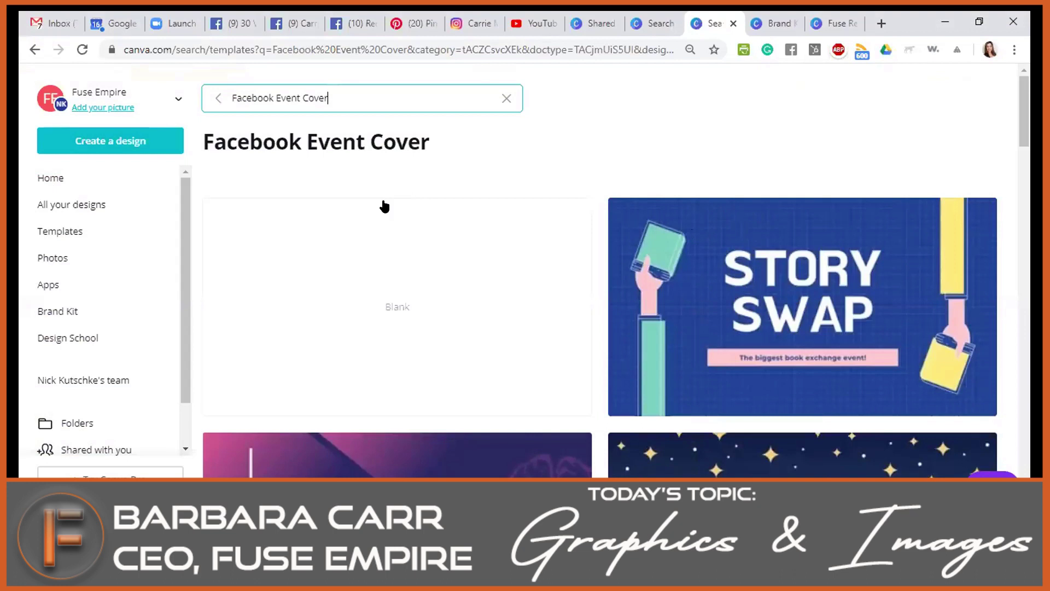
pyautogui.click(654, 23)
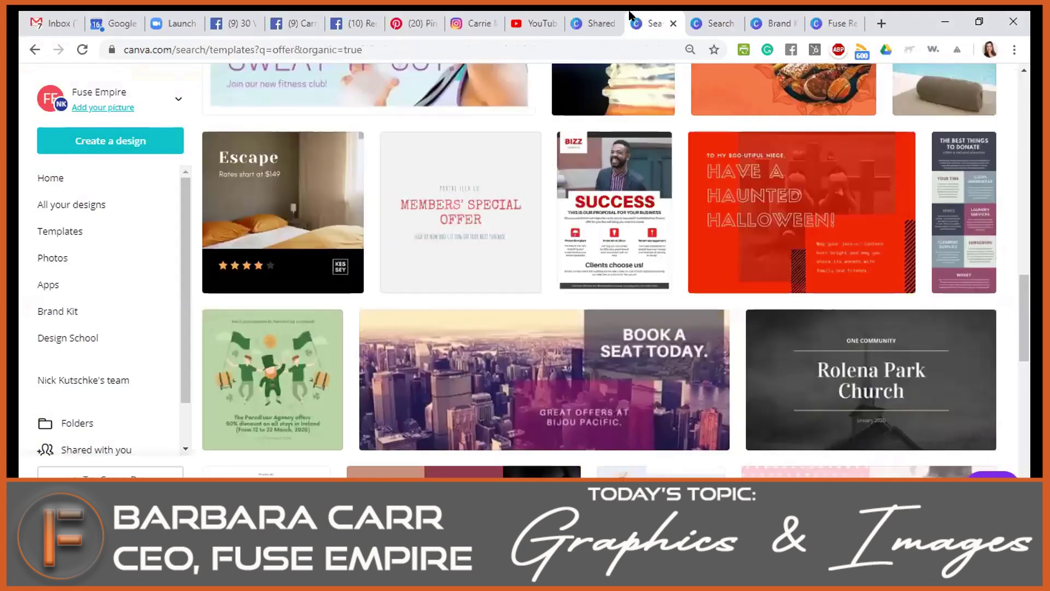
# Cycle through the browser tabs back to the Fuse Realtor Social Media Package design.
pyautogui.click(596, 22)
pyautogui.click(762, 18)
pyautogui.click(881, 22)
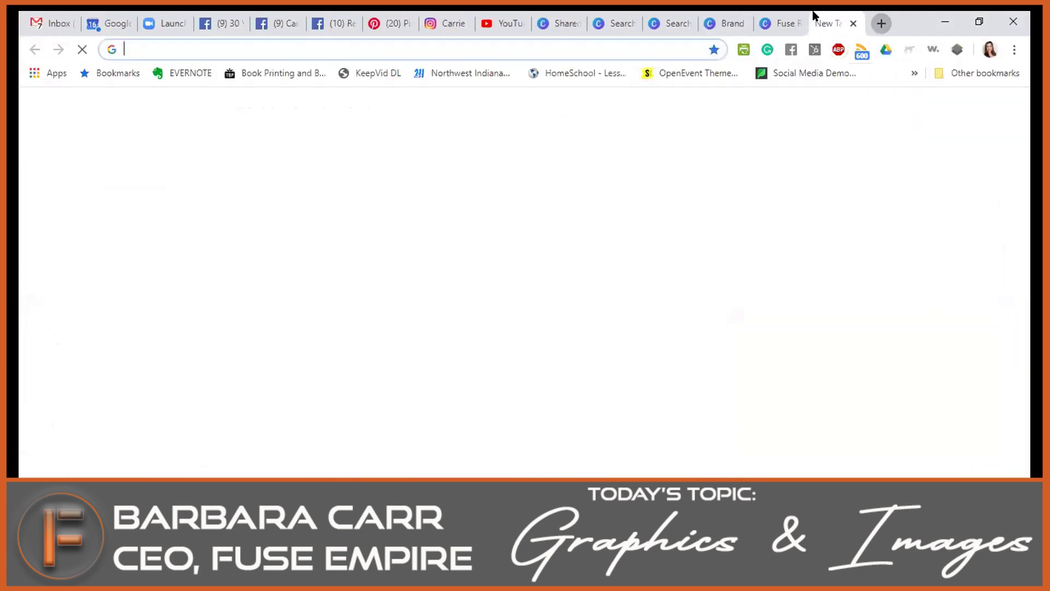
pyautogui.click(779, 20)
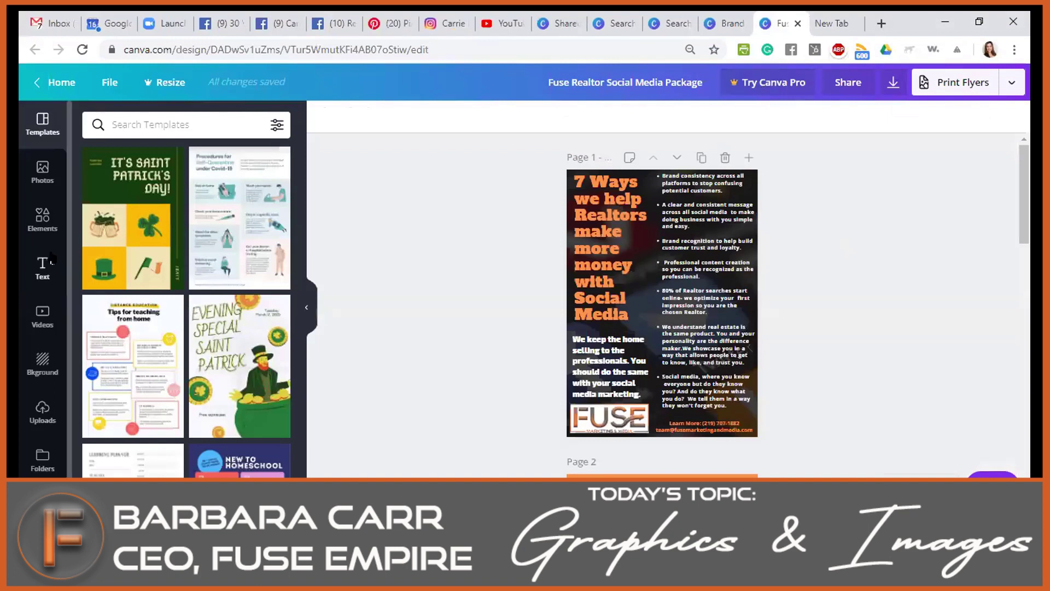
# Upload the first Student Spotlight image through Uploads.
pyautogui.click(43, 411)
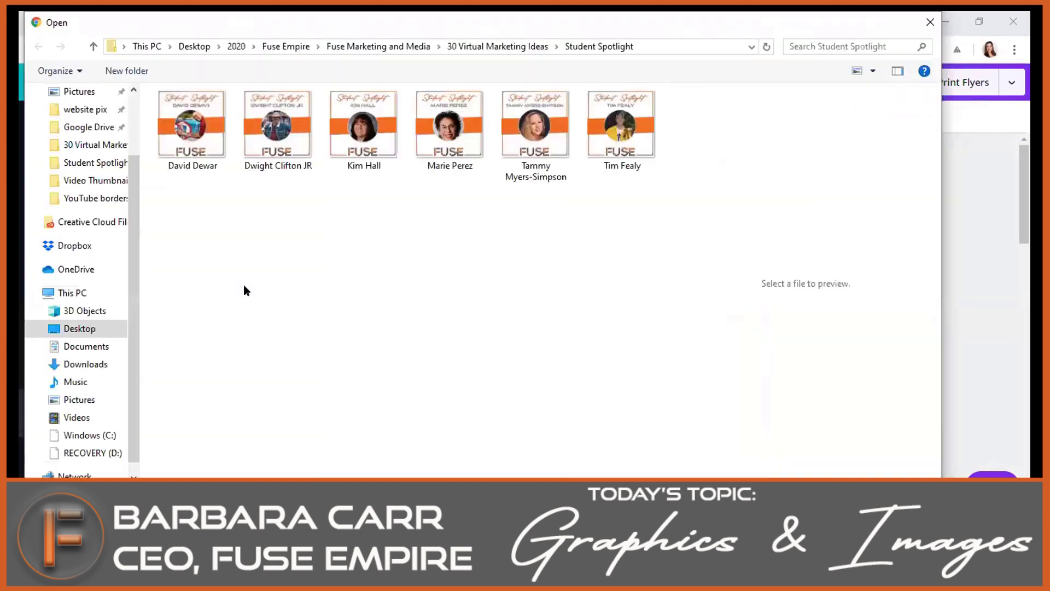
pyautogui.click(200, 141)
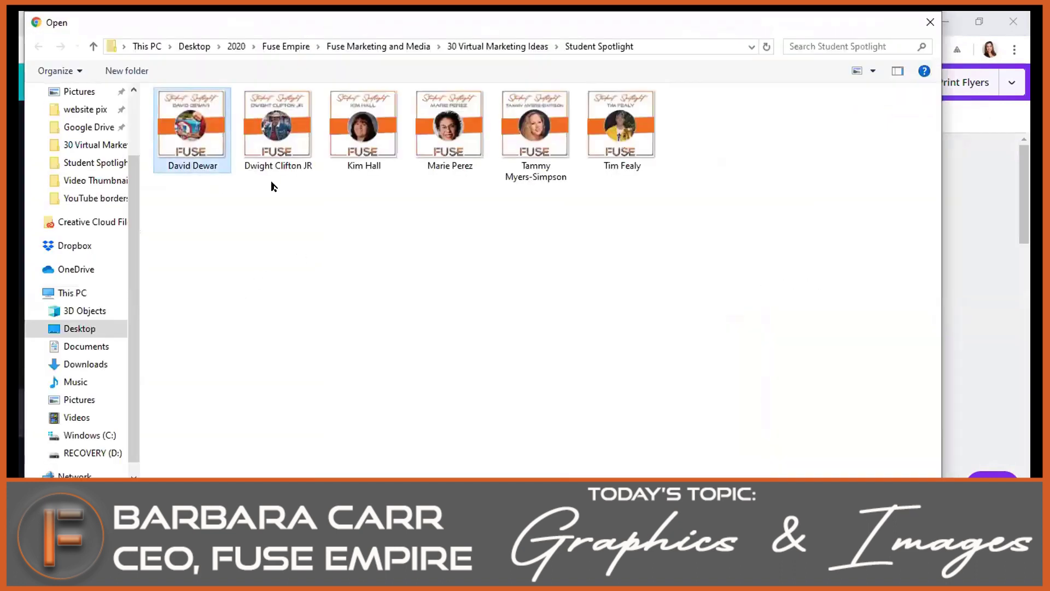
pyautogui.press('Return')
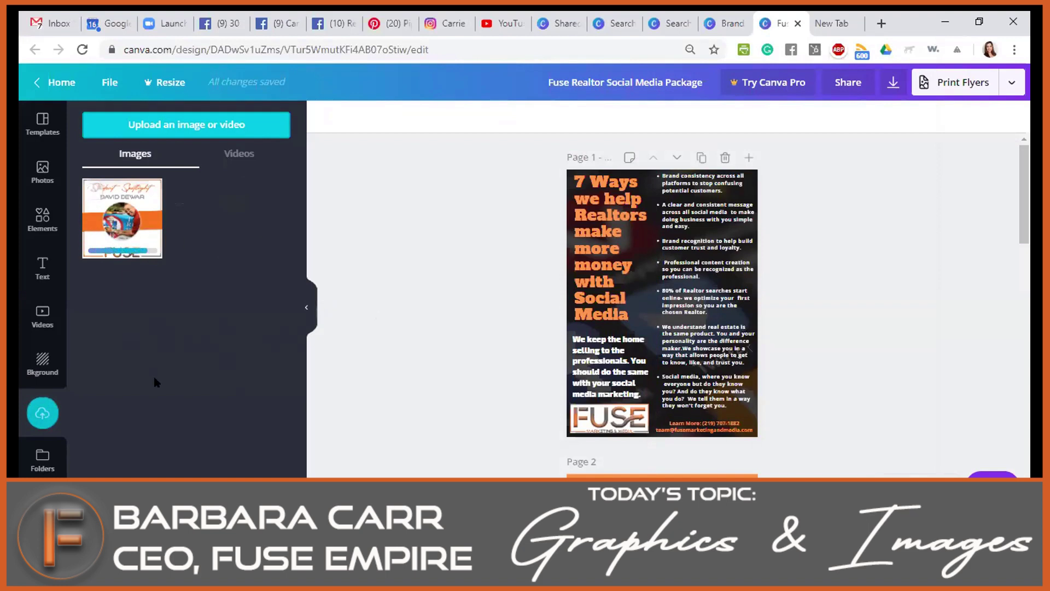
# Browse the templates and stock photos, then search templates for 'Facebook Post'.
pyautogui.click(44, 125)
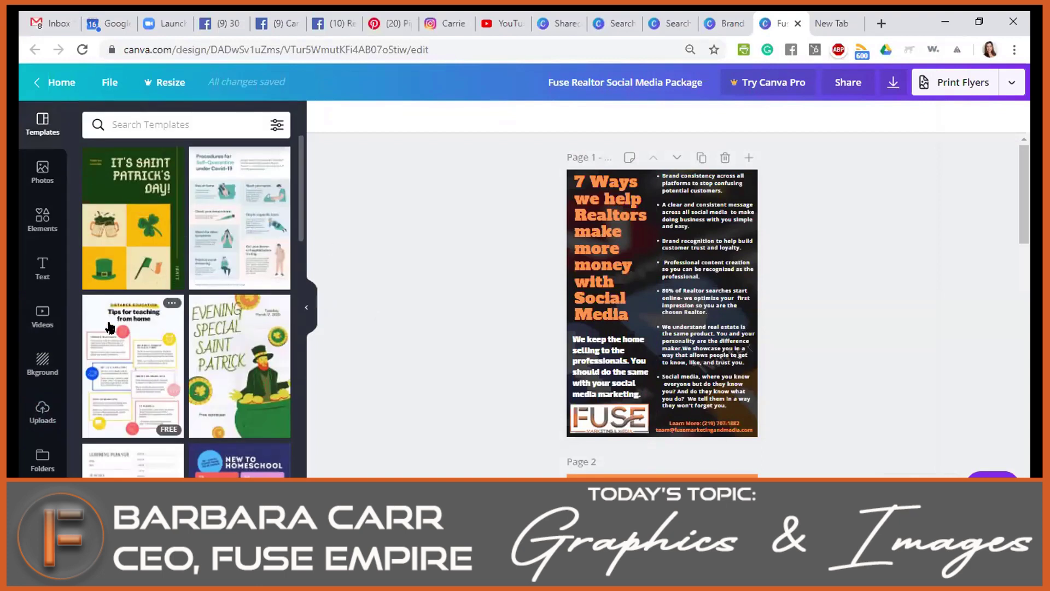
pyautogui.click(39, 176)
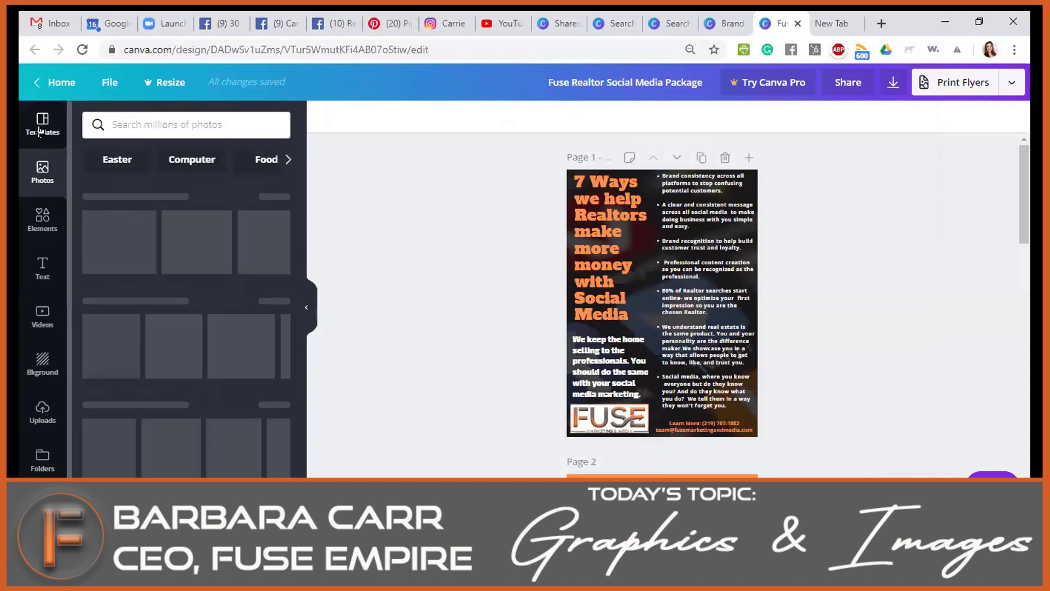
pyautogui.click(39, 130)
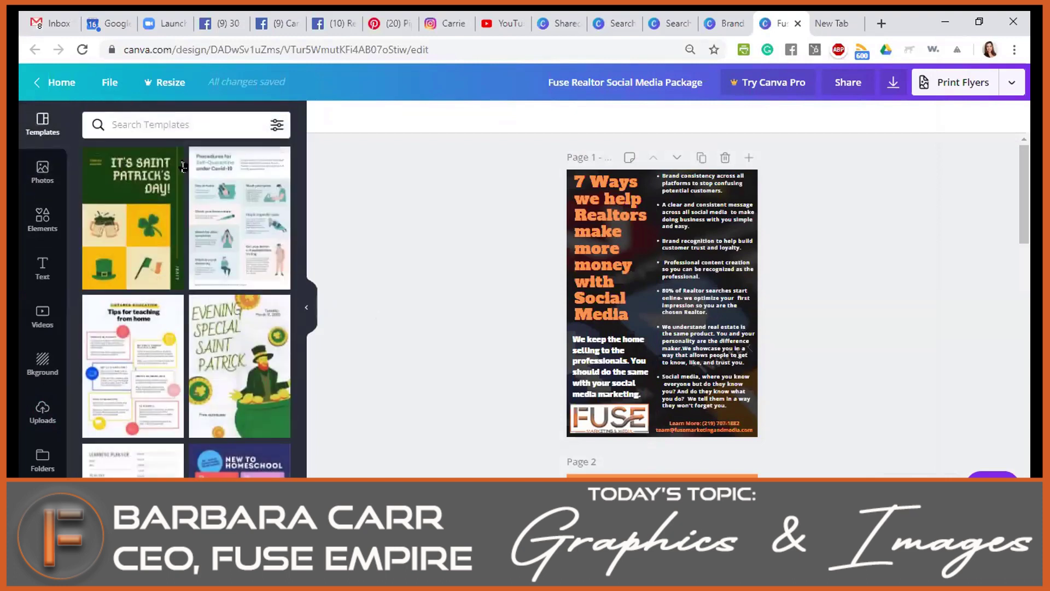
pyautogui.click(158, 124)
pyautogui.write('face')
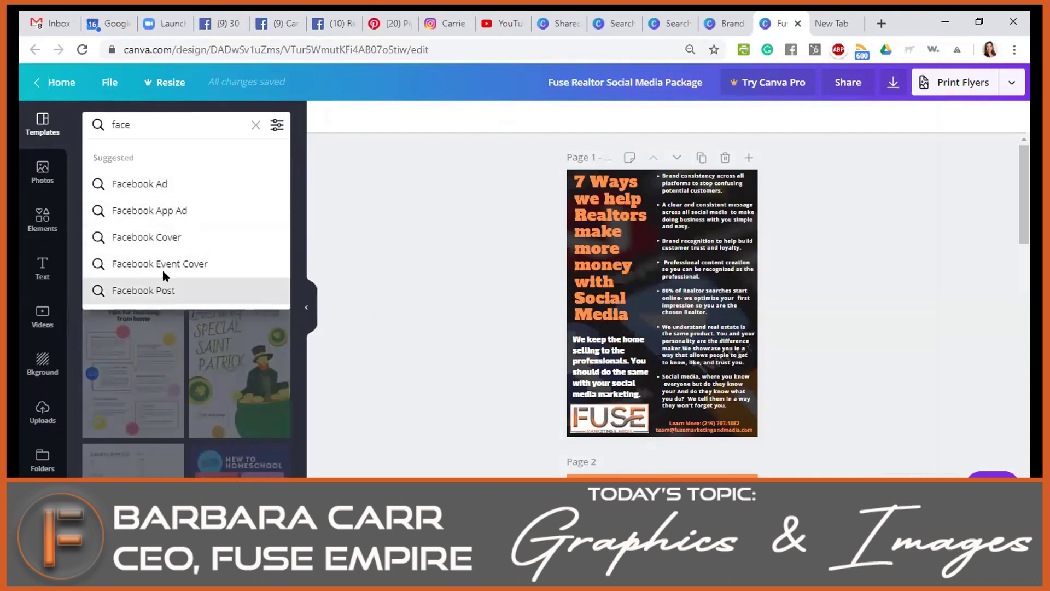
pyautogui.click(164, 290)
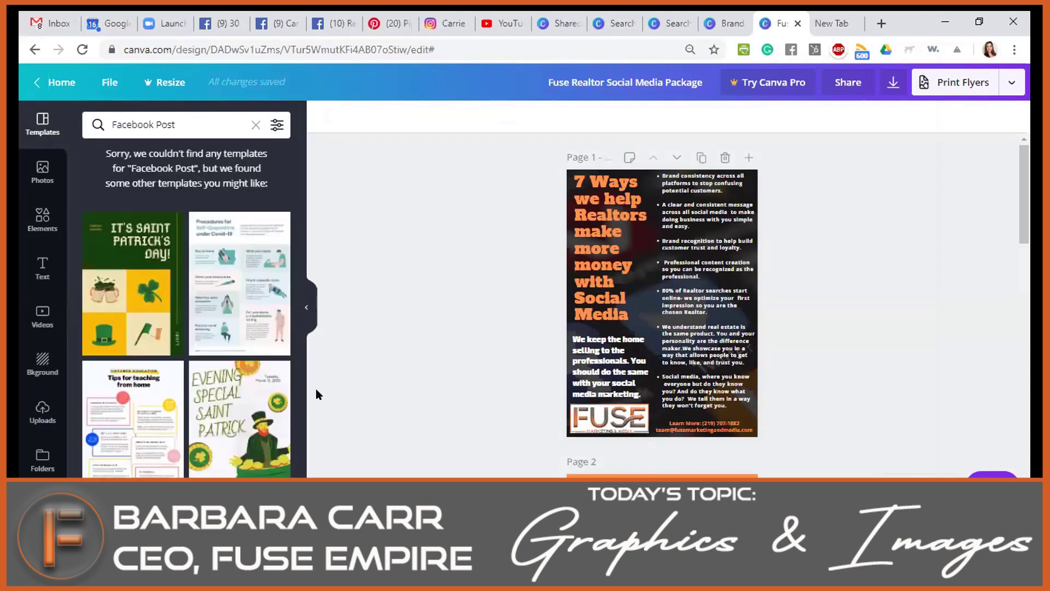
# Try the St. Patrick's template, dismiss the add-as-new-page prompt, and return to the Canva home page.
pyautogui.click(107, 298)
pyautogui.click(686, 233)
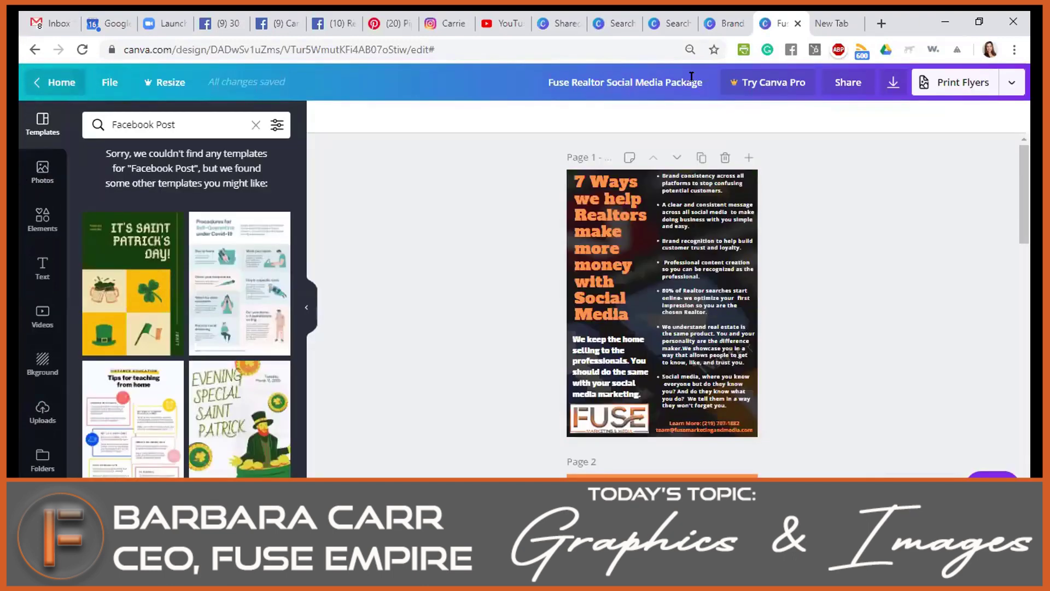
pyautogui.click(66, 82)
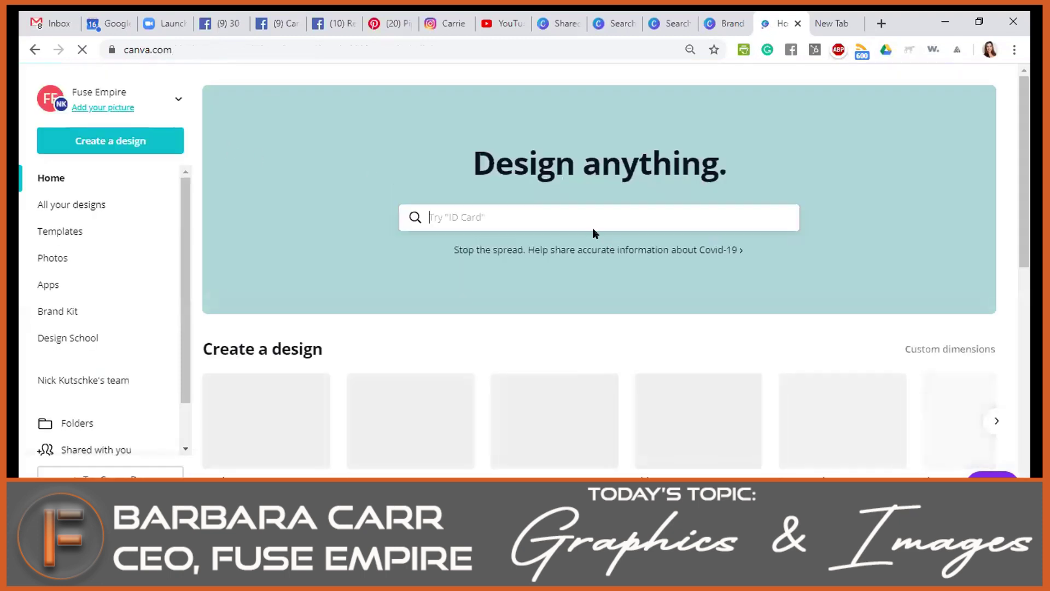
# Search for Facebook Post designs and start one from the Head Out & Party template.
pyautogui.write('face')
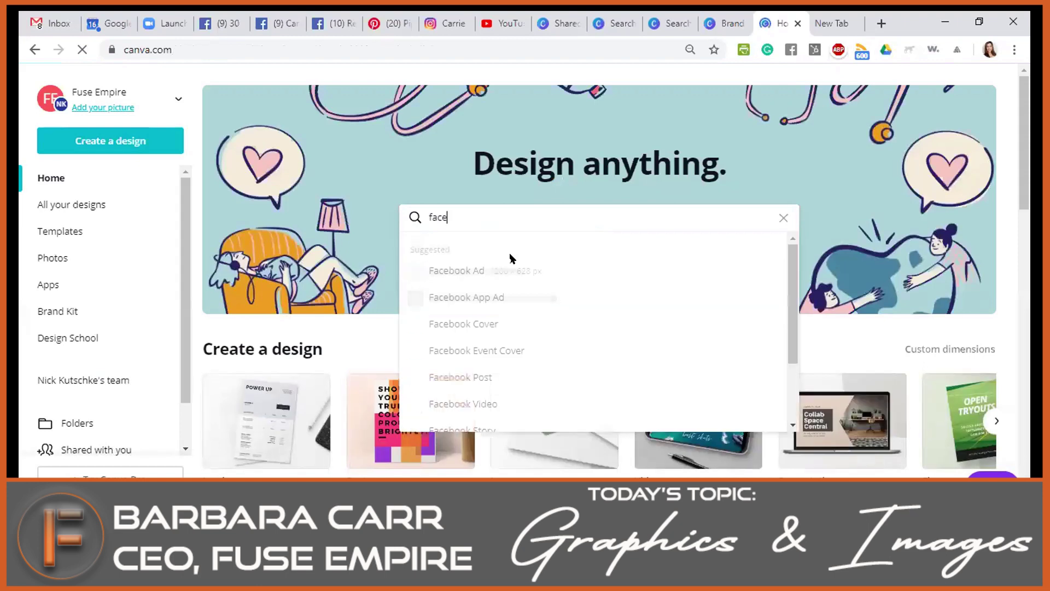
pyautogui.click(475, 375)
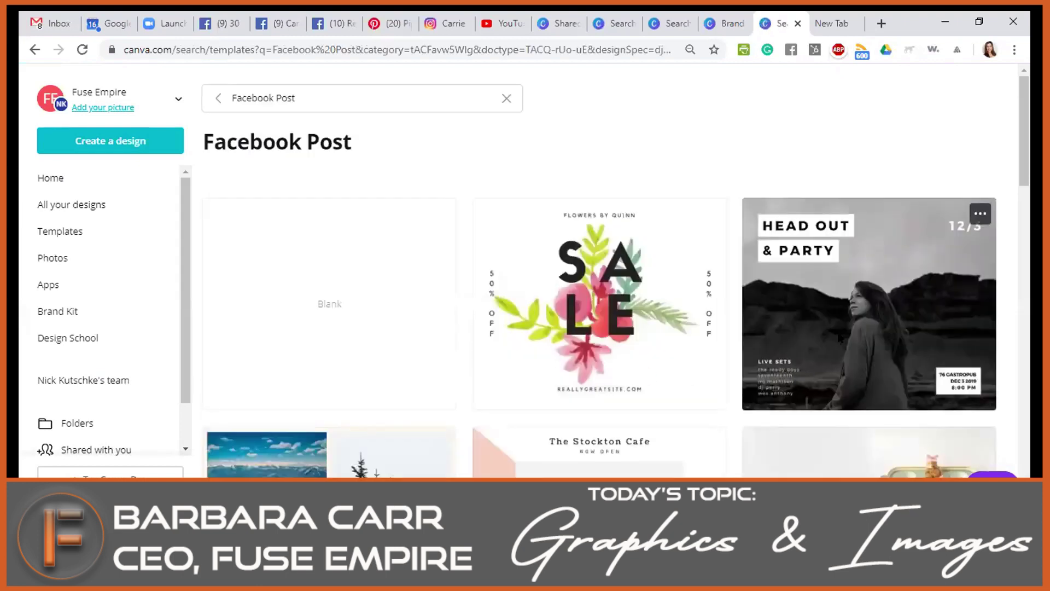
pyautogui.click(833, 354)
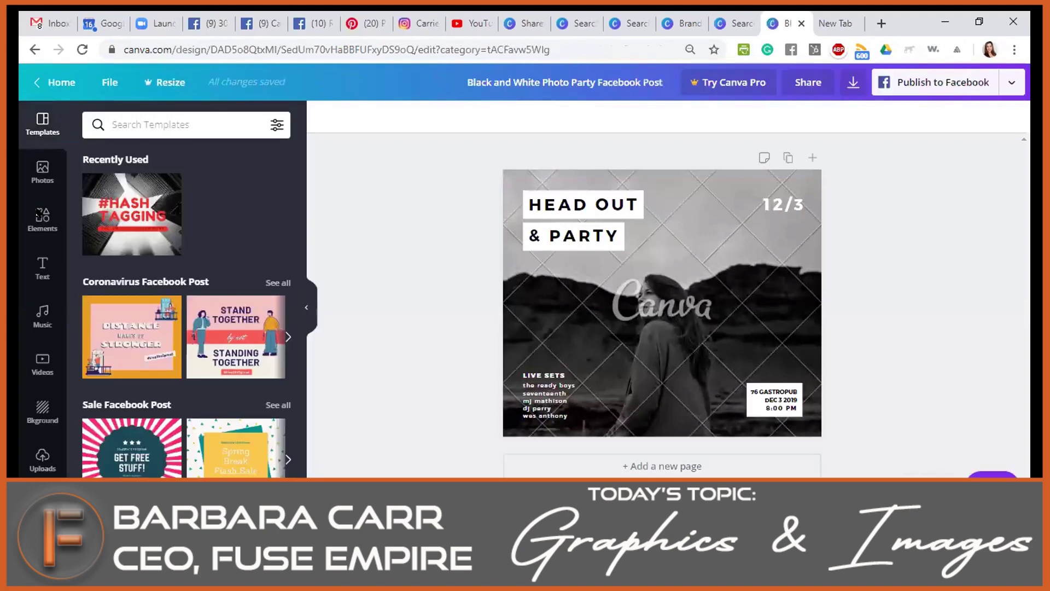
# Delete the template's background photo.
pyautogui.click(649, 353)
pyautogui.press('Delete')
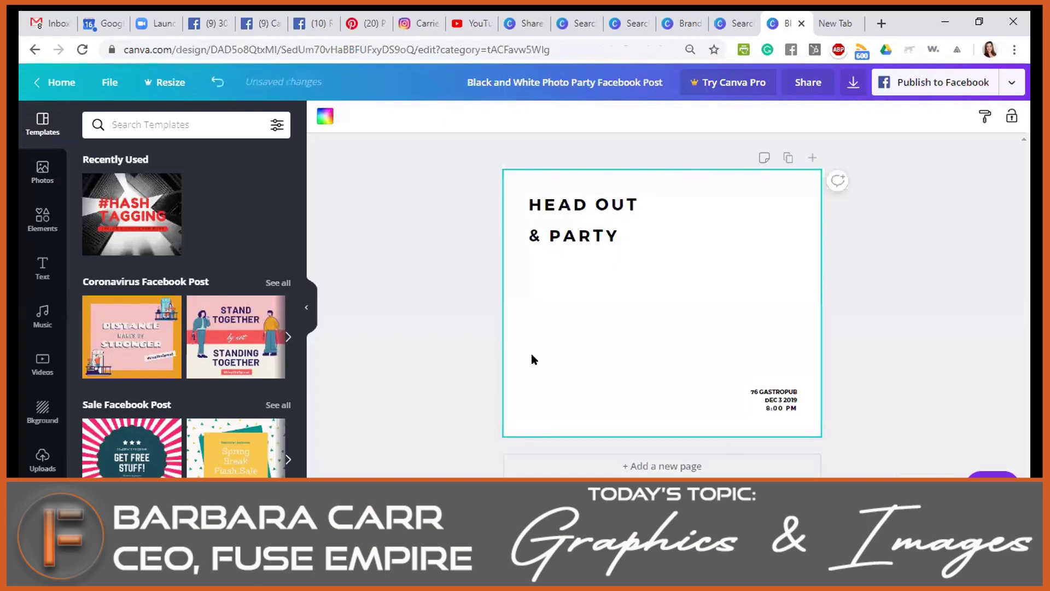
pyautogui.click(386, 379)
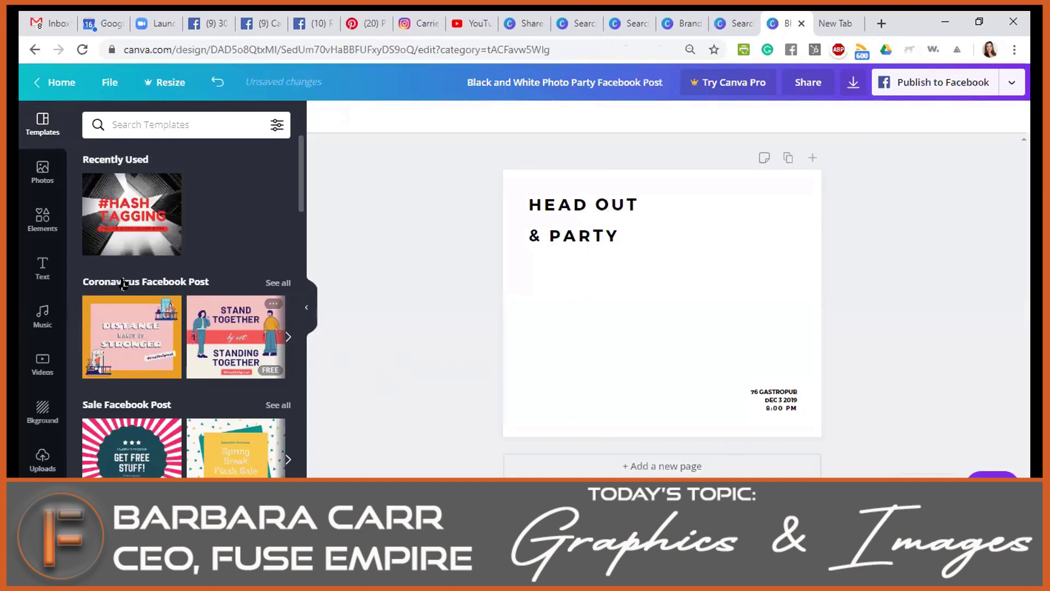
# Add the uploaded Student Spotlight image and resize it to cover the whole page.
pyautogui.click(42, 460)
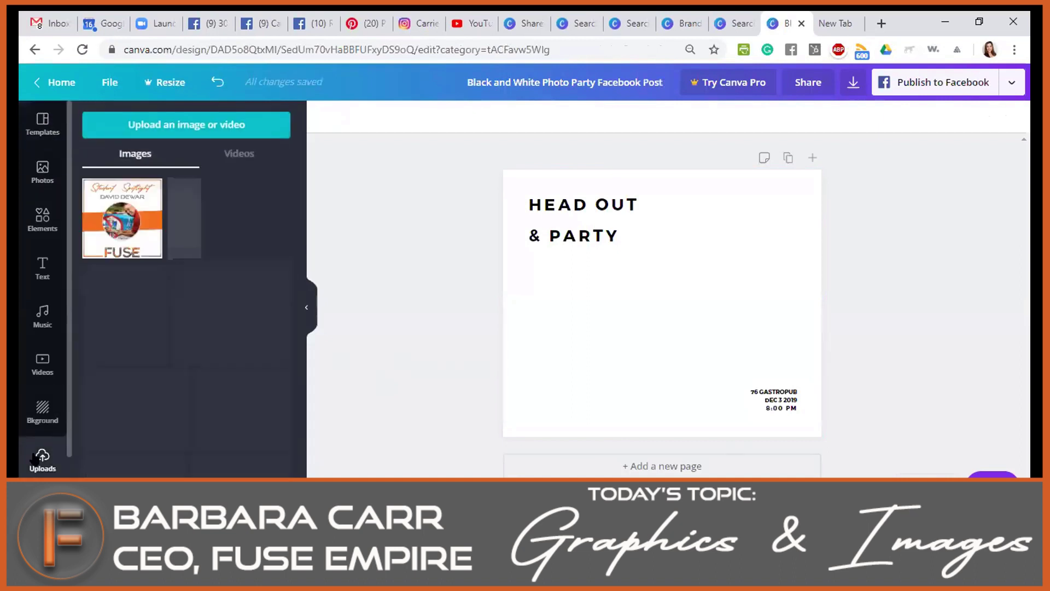
pyautogui.click(129, 213)
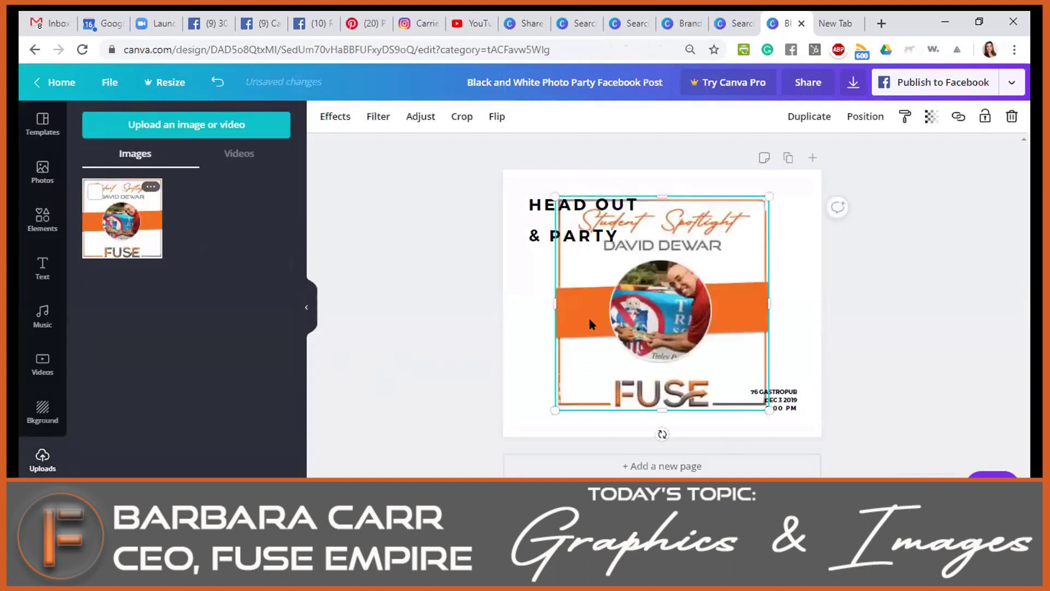
pyautogui.moveTo(653, 315); pyautogui.dragTo(600, 301)
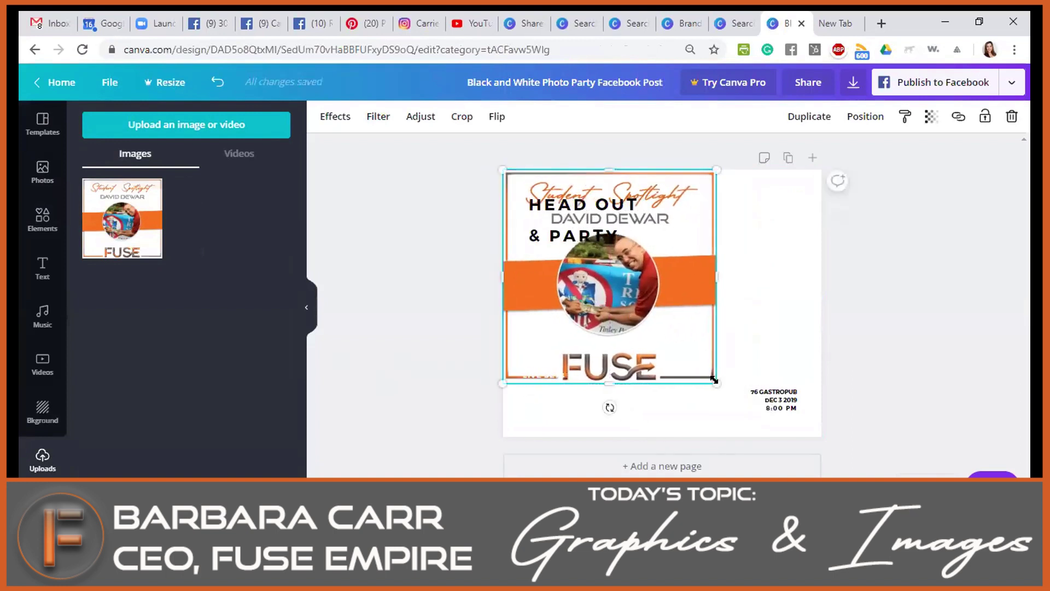
pyautogui.moveTo(774, 419); pyautogui.dragTo(799, 426)
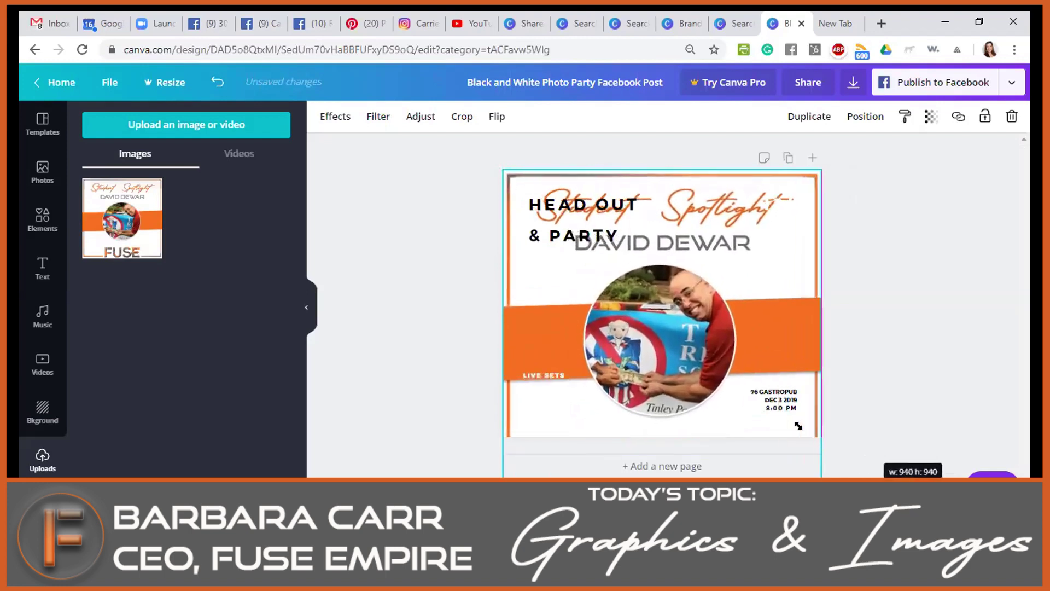
pyautogui.moveTo(665, 473); pyautogui.dragTo(664, 428)
pyautogui.click(851, 325)
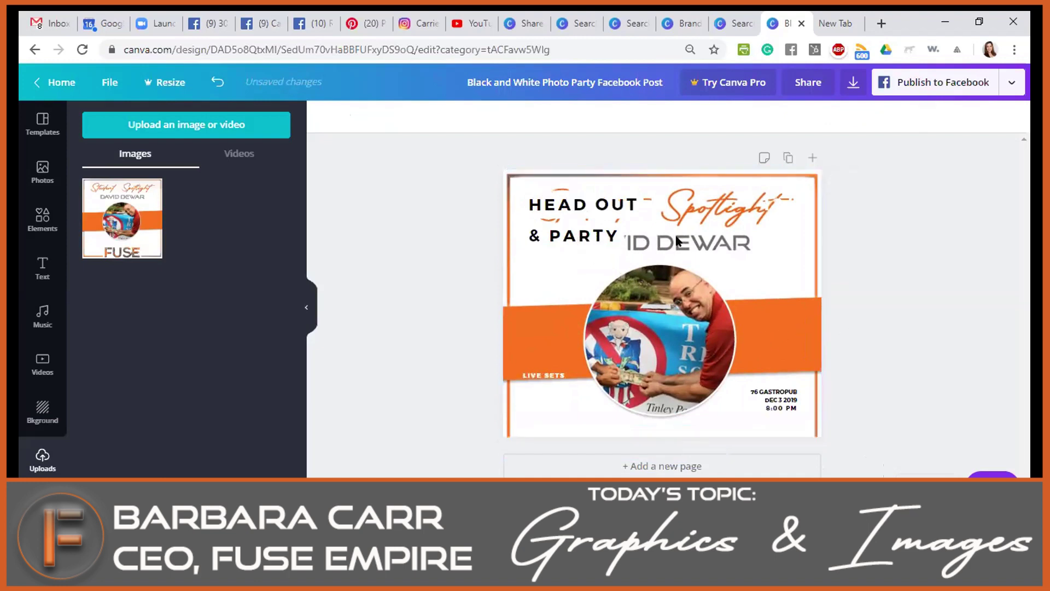
pyautogui.click(677, 331)
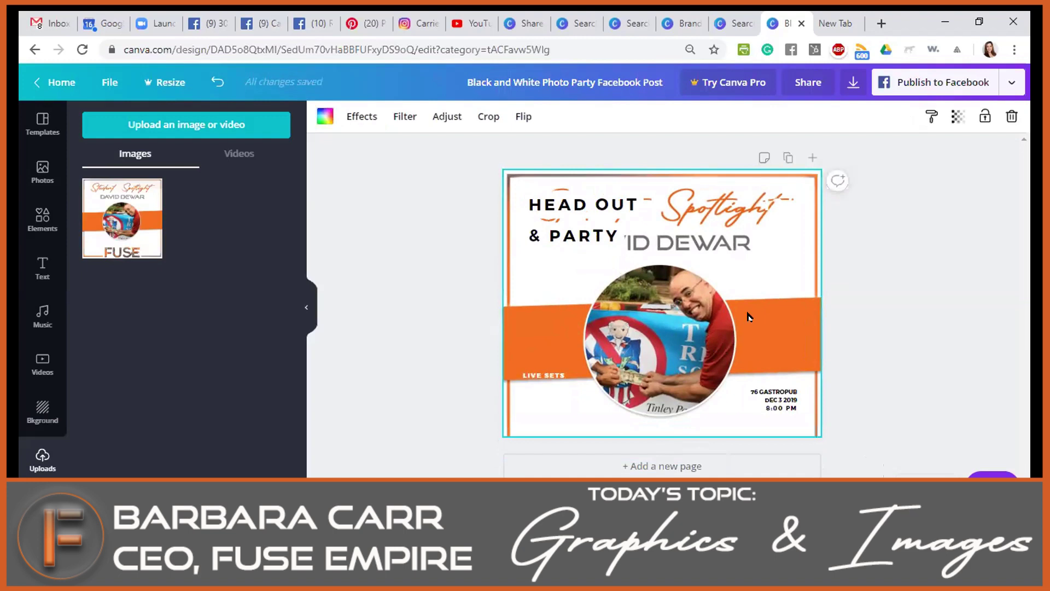
# Delete HEAD OUT & PARTY, the gastropub text, the stray text box and white patch; move LIVE SETS out of view.
pyautogui.click(601, 186)
pyautogui.press('Delete')
pyautogui.click(774, 400)
pyautogui.press('Delete')
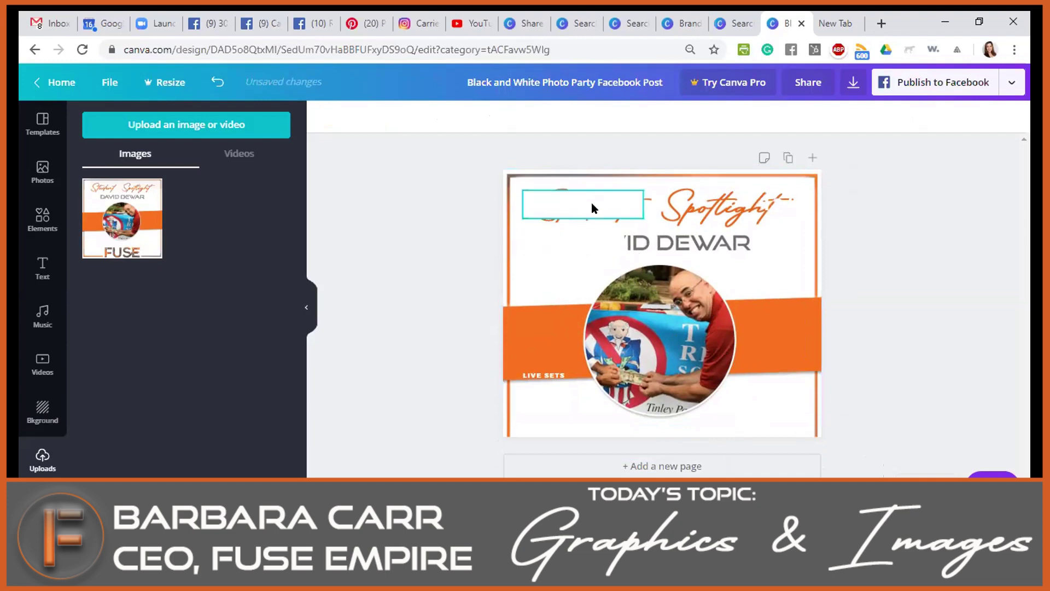
pyautogui.click(781, 199)
pyautogui.press('Delete')
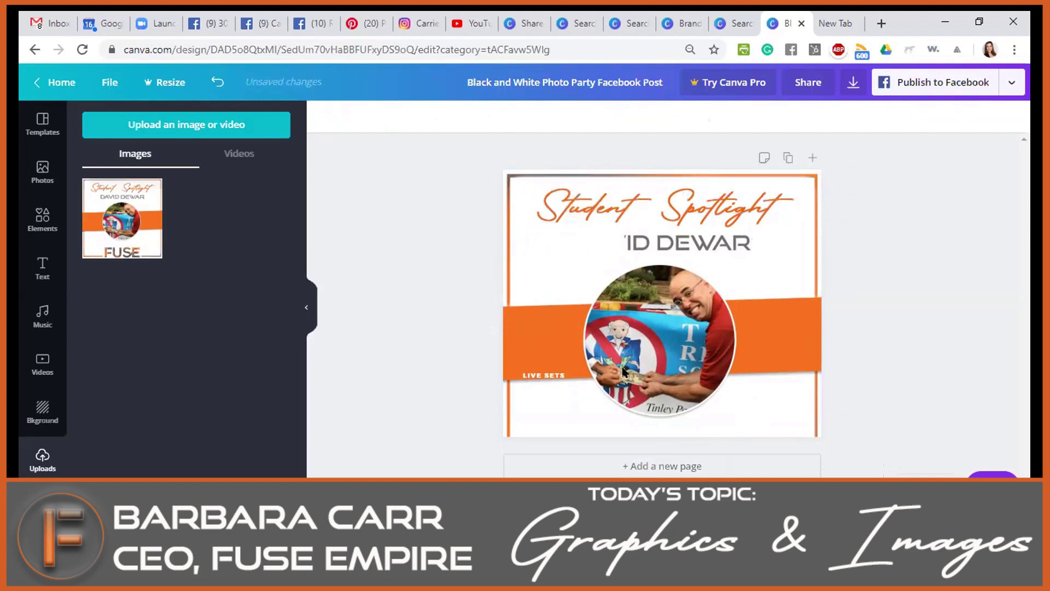
pyautogui.moveTo(560, 376); pyautogui.dragTo(562, 390)
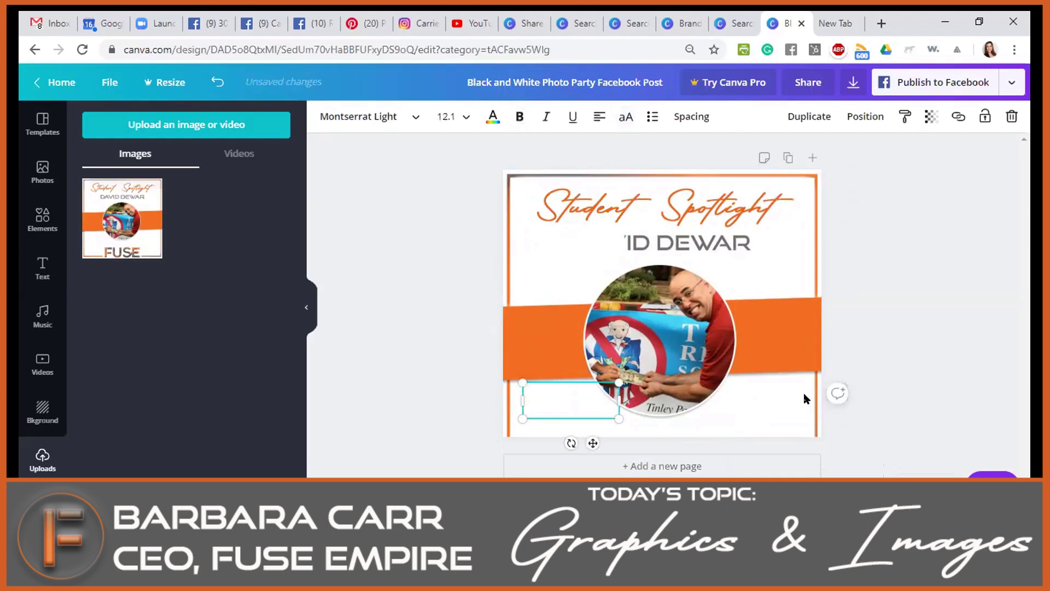
pyautogui.click(606, 245)
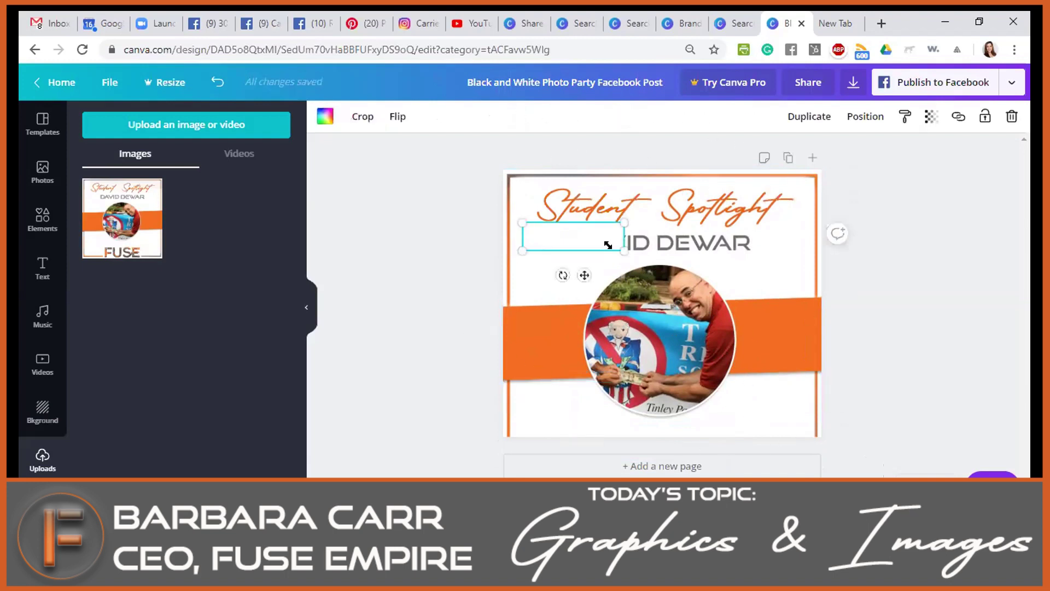
pyautogui.press('Delete')
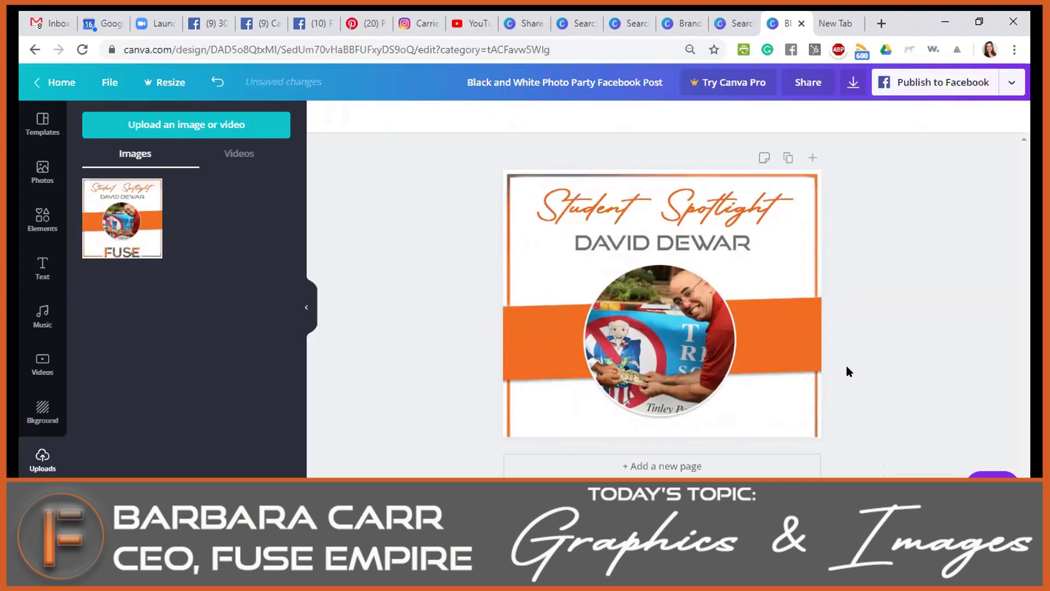
pyautogui.click(570, 257)
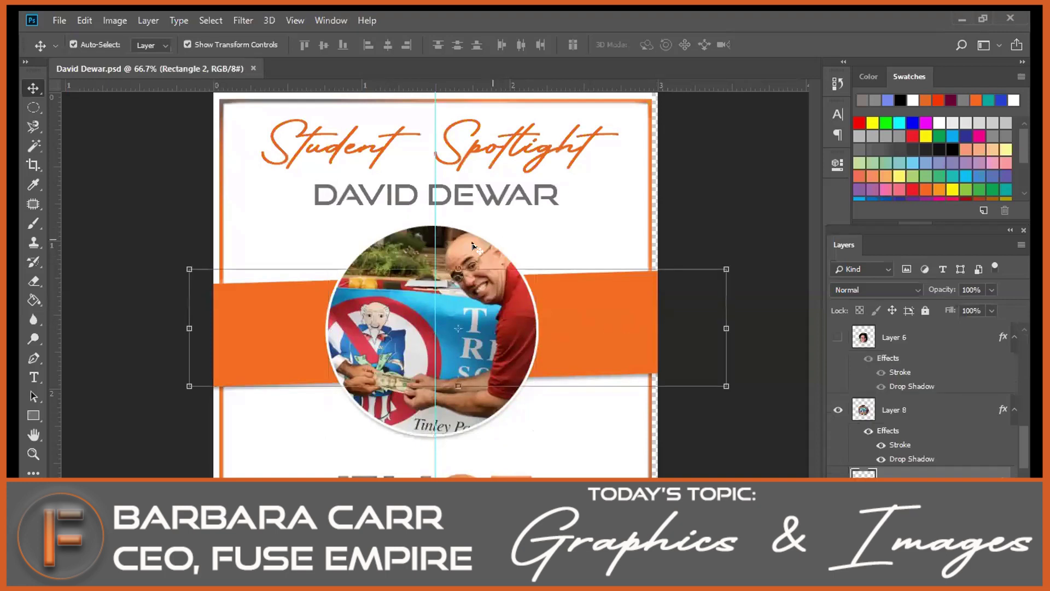
# Check the circular photo layer and the student name text layer in Photoshop, then minimize it.
pyautogui.click(461, 252)
pyautogui.click(486, 204)
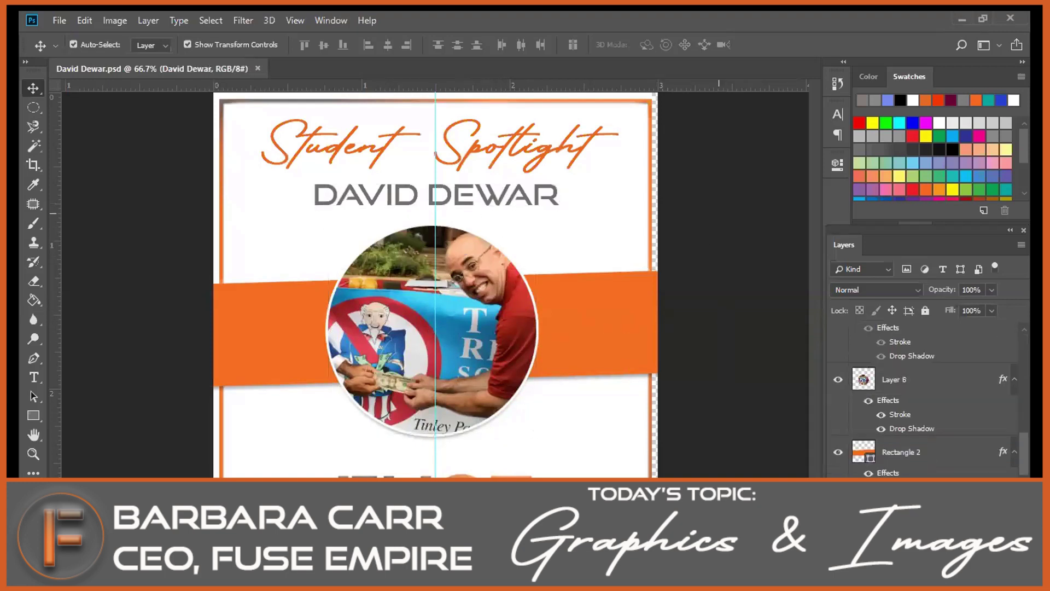
pyautogui.click(960, 18)
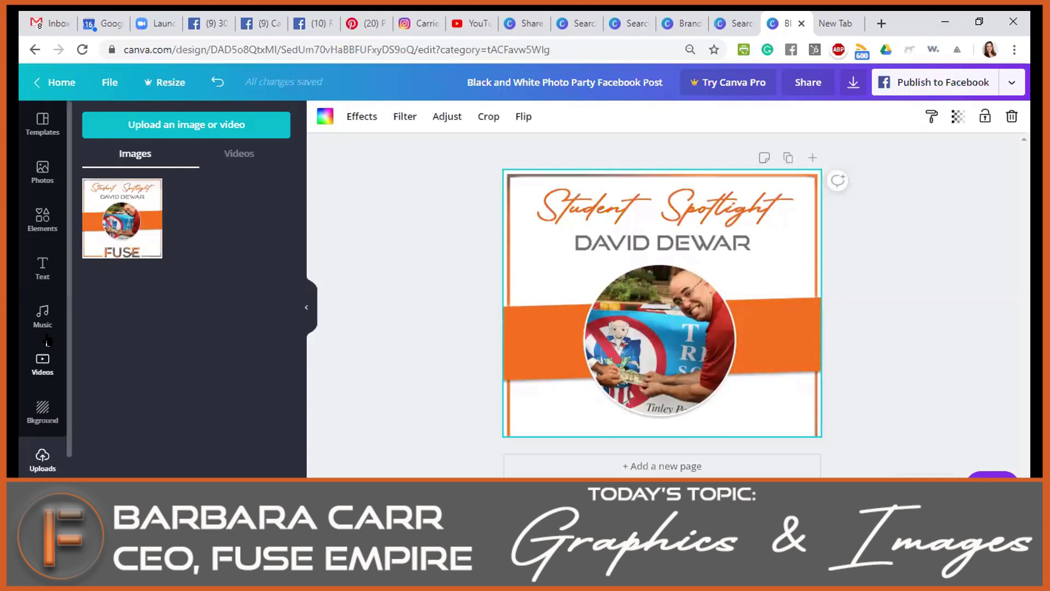
# Delete the Student Spotlight image and try the purple gradient and brown wood backgrounds.
pyautogui.click(30, 421)
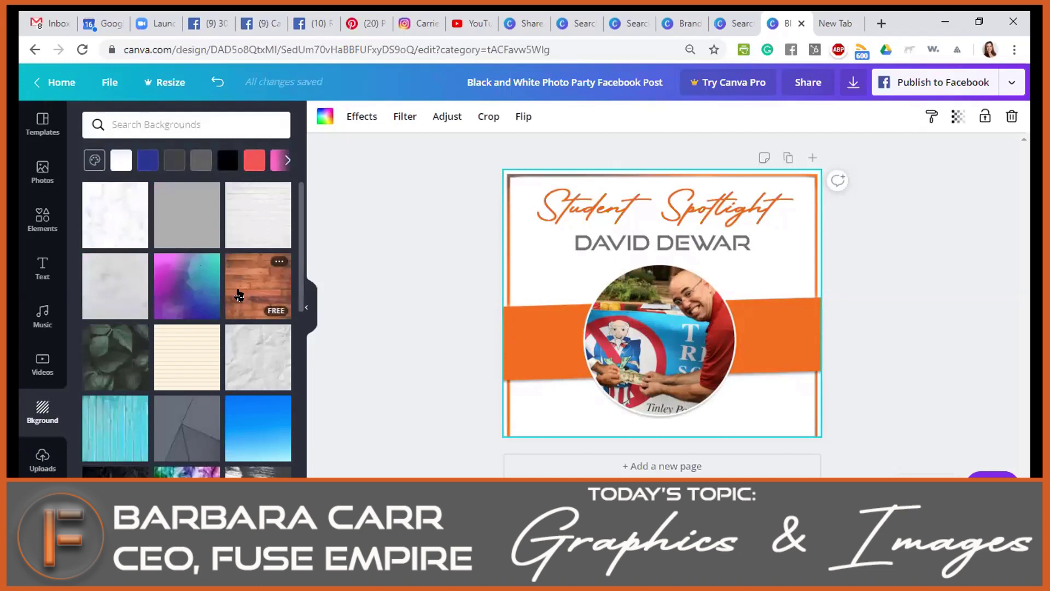
pyautogui.press('Delete')
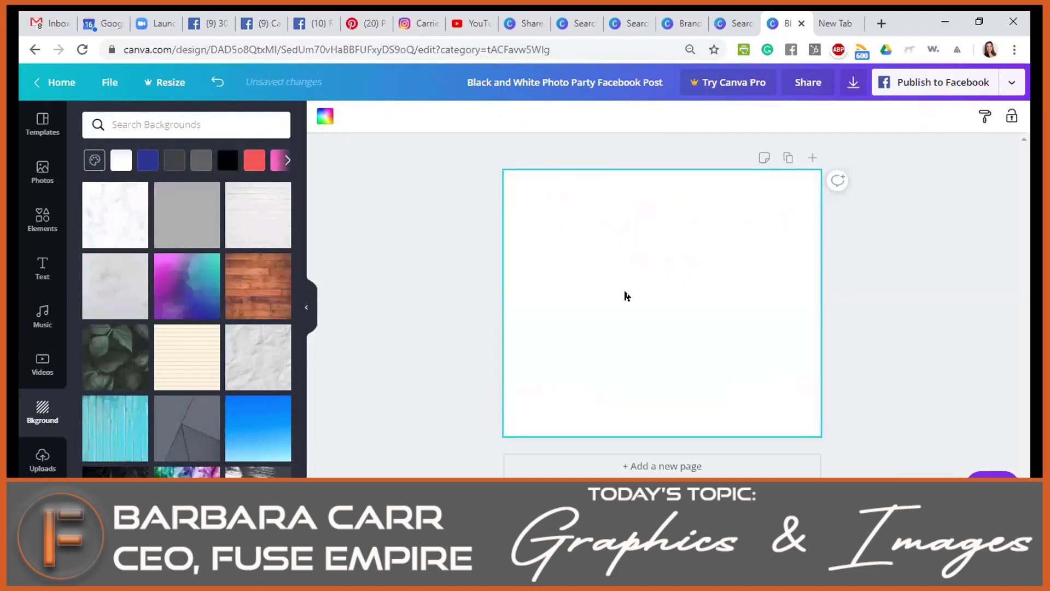
pyautogui.click(186, 287)
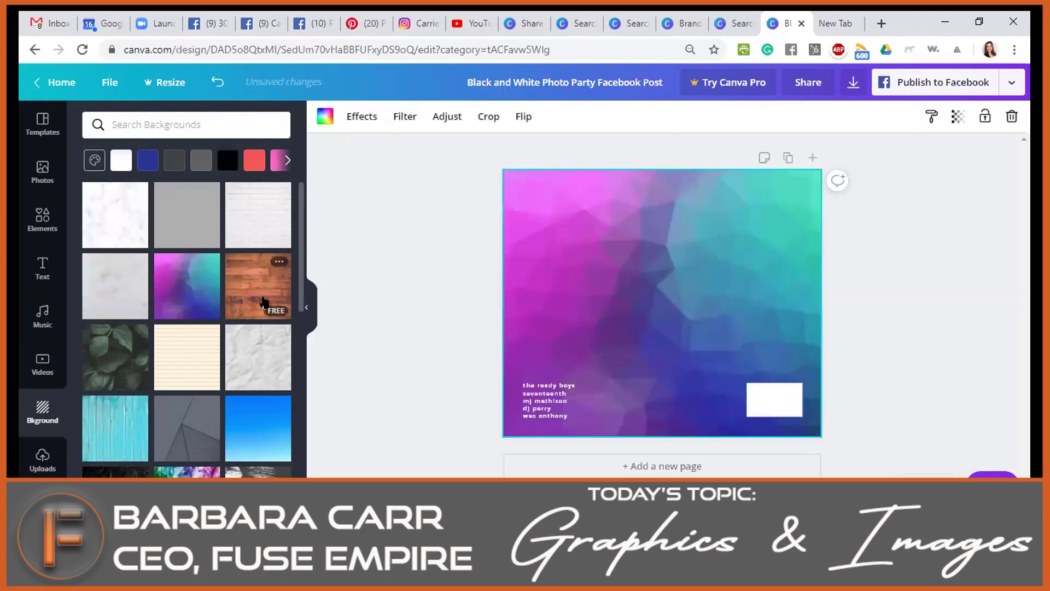
pyautogui.click(265, 292)
# Delete the leftover list of names and apply the turquoise wood background.
pyautogui.click(177, 283)
pyautogui.click(520, 399)
pyautogui.press('Delete')
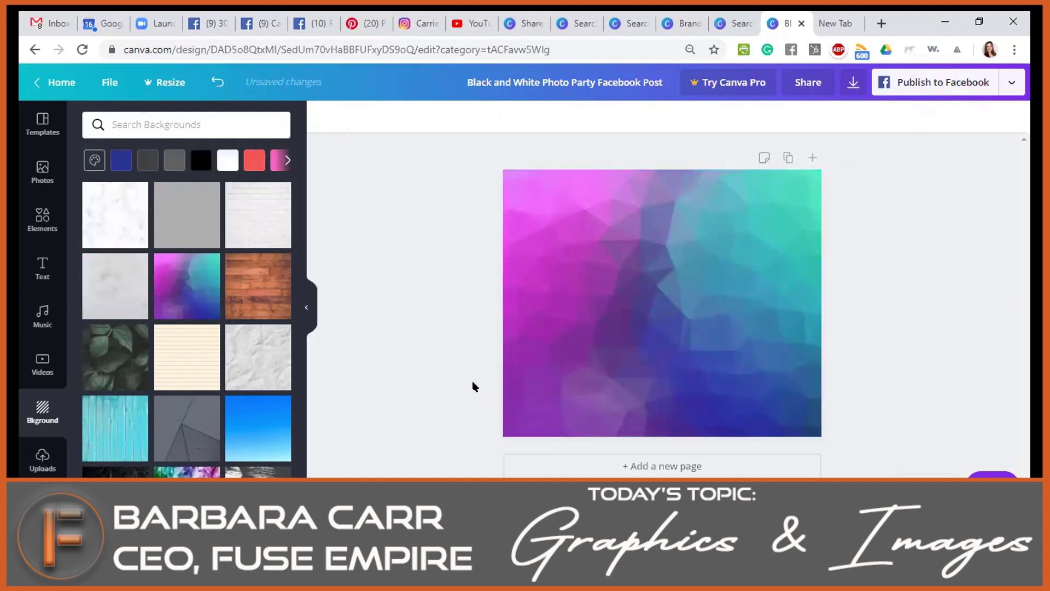
pyautogui.click(235, 430)
pyautogui.click(123, 385)
pyautogui.click(129, 443)
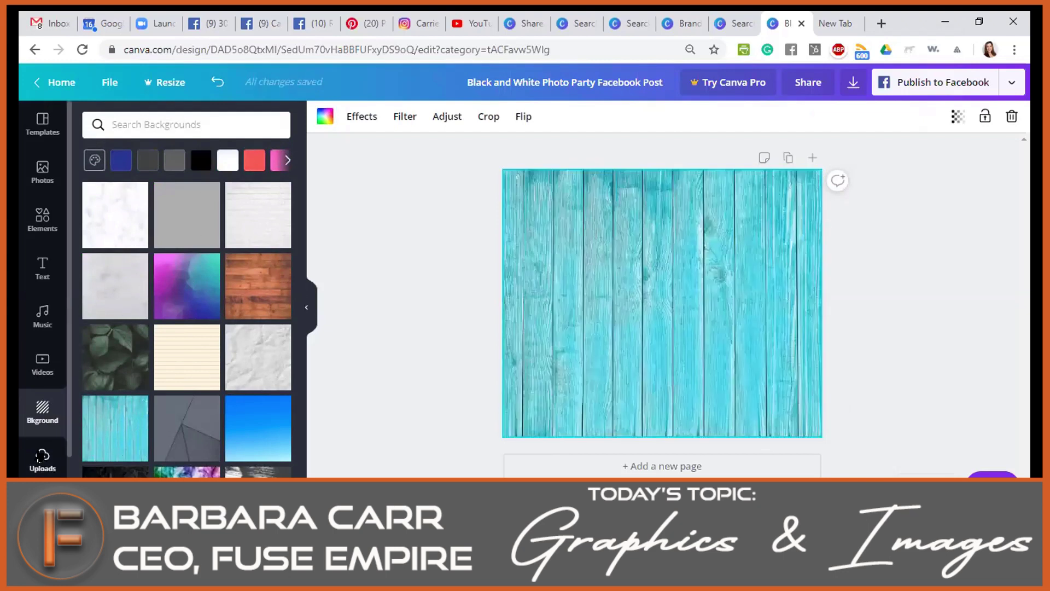
pyautogui.click(42, 459)
# Add the Student Spotlight image and shrink it into the bottom-right corner.
pyautogui.click(124, 210)
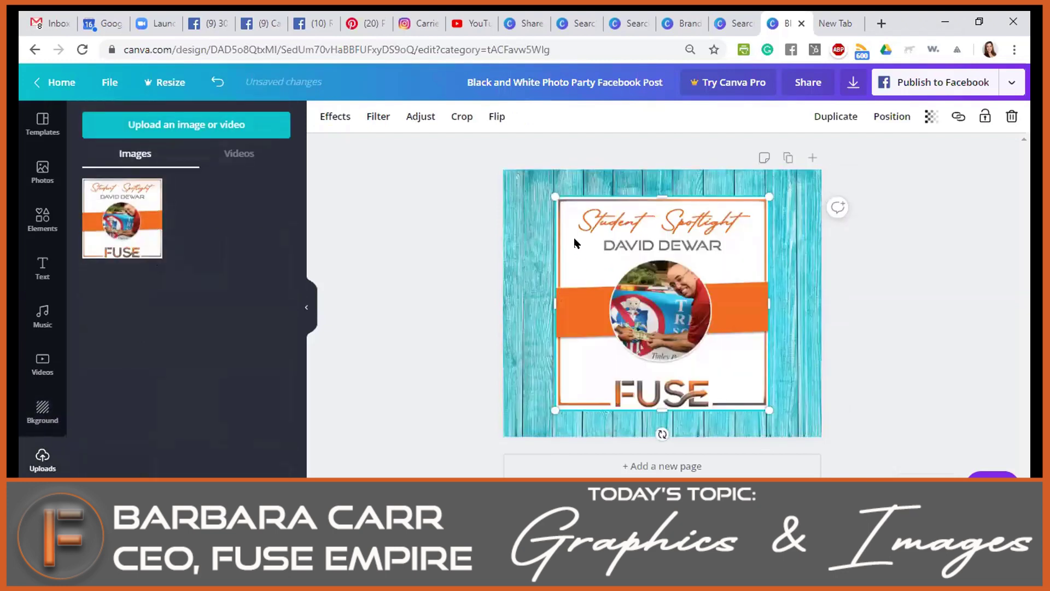
pyautogui.click(887, 315)
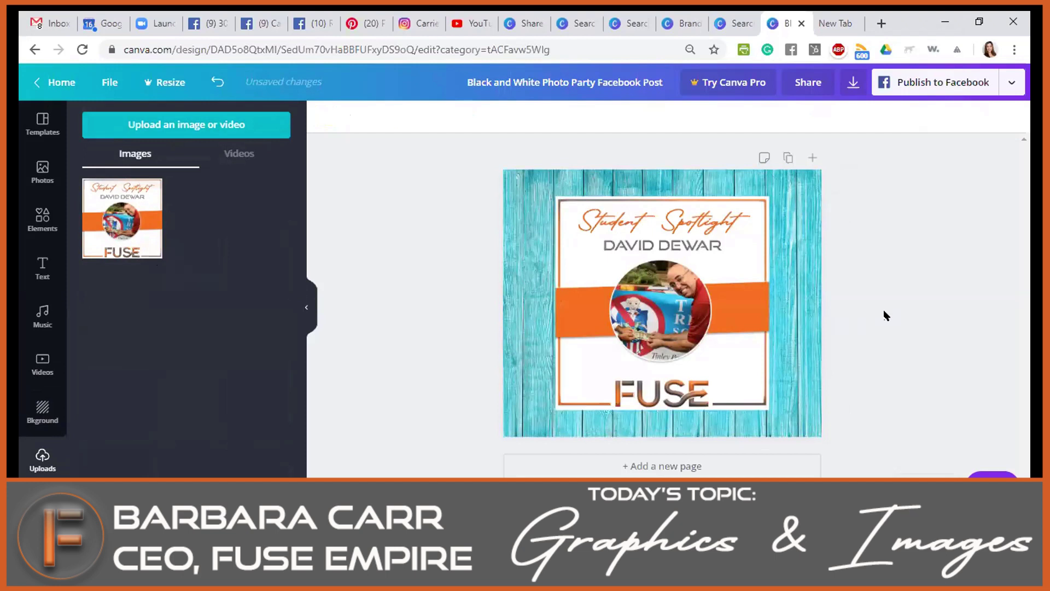
pyautogui.moveTo(724, 319); pyautogui.dragTo(777, 345)
pyautogui.moveTo(608, 224); pyautogui.dragTo(694, 310)
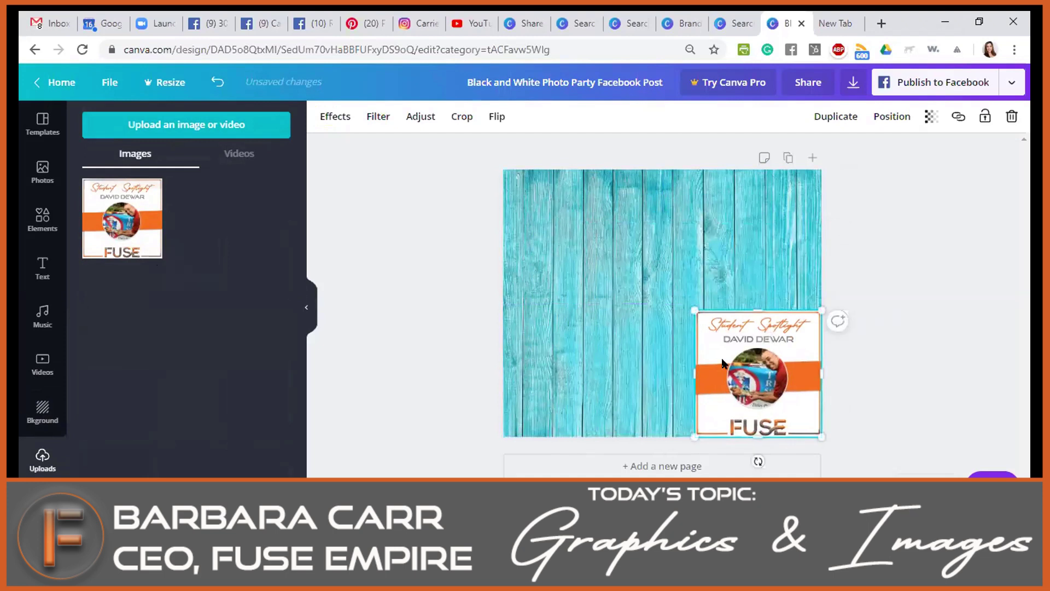
# Open cropping on the wood background and exit without changing it.
pyautogui.click(642, 352)
pyautogui.doubleClick(756, 245)
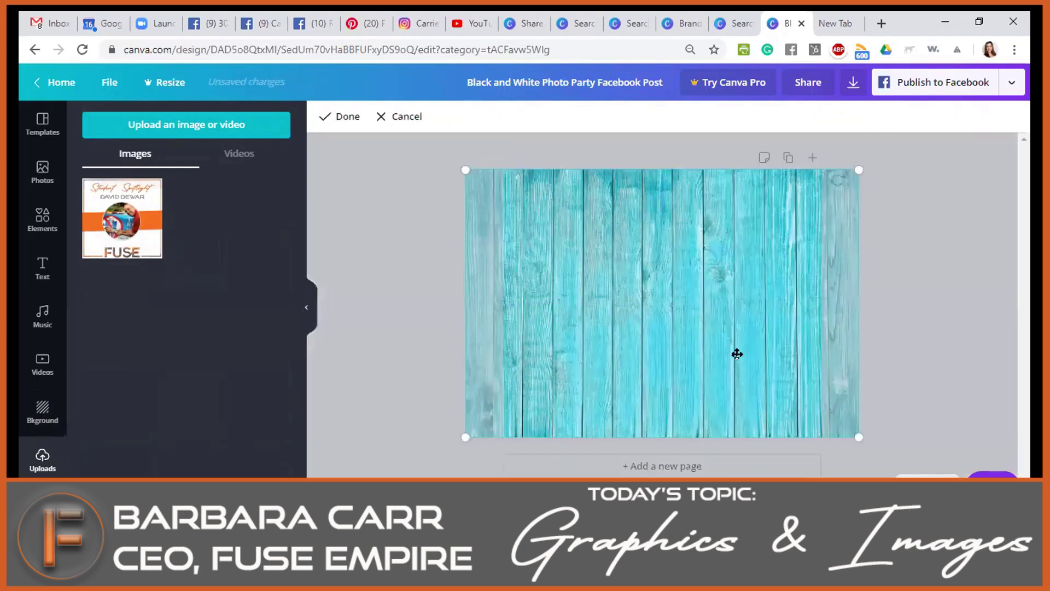
pyautogui.click(922, 304)
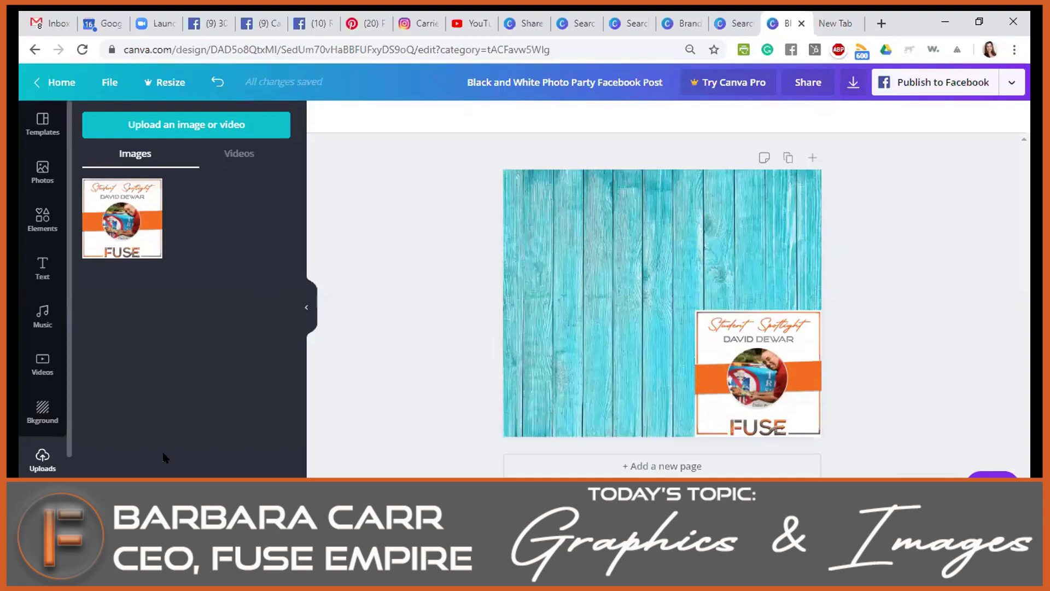
pyautogui.scroll(-2, 163, 457)
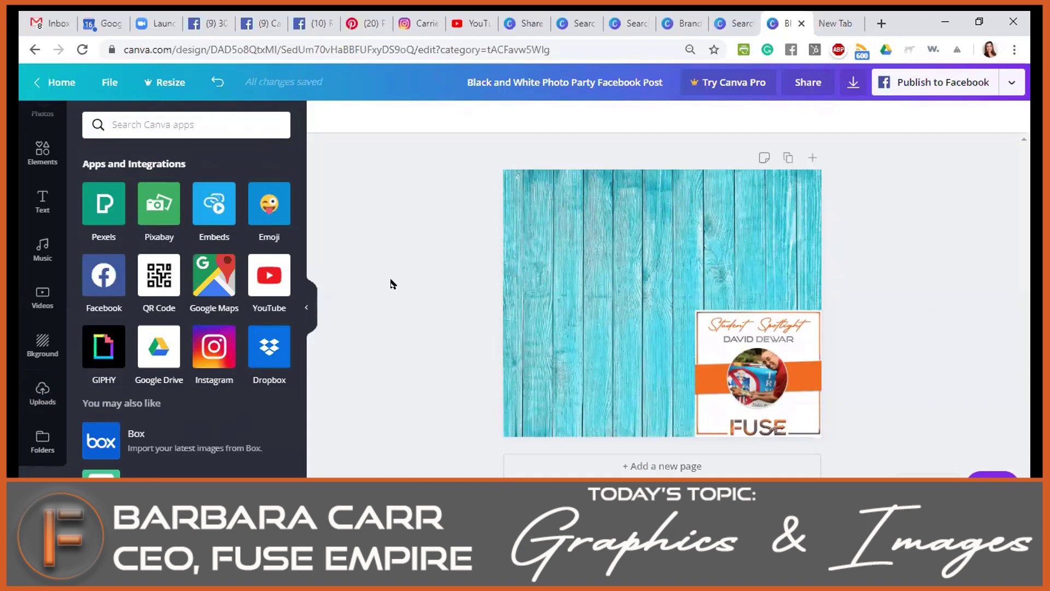
# Add the blushing smiley emoji and enlarge it at the upper left.
pyautogui.click(250, 208)
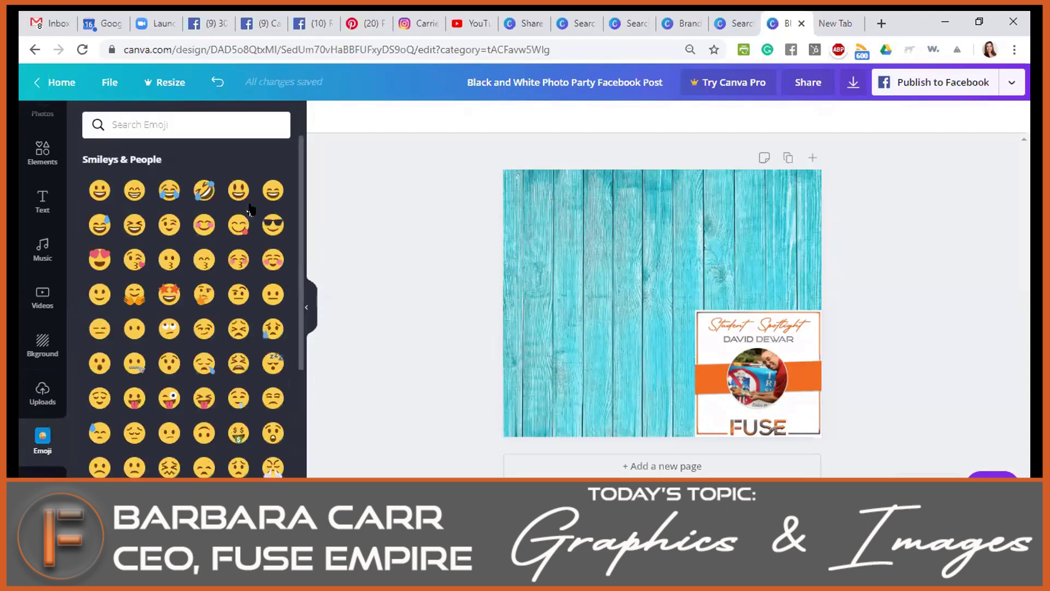
pyautogui.moveTo(205, 226); pyautogui.dragTo(595, 255)
pyautogui.moveTo(678, 339); pyautogui.dragTo(602, 264)
# Search the emoji collection for 'money'.
pyautogui.scroll(-15, 214, 307)
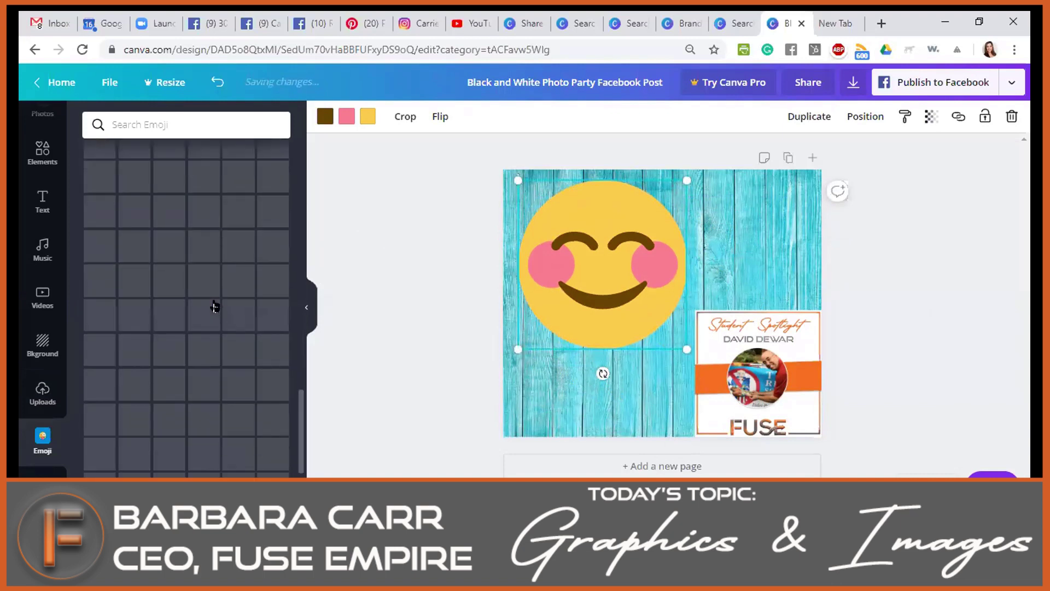
pyautogui.scroll(-10, 214, 307)
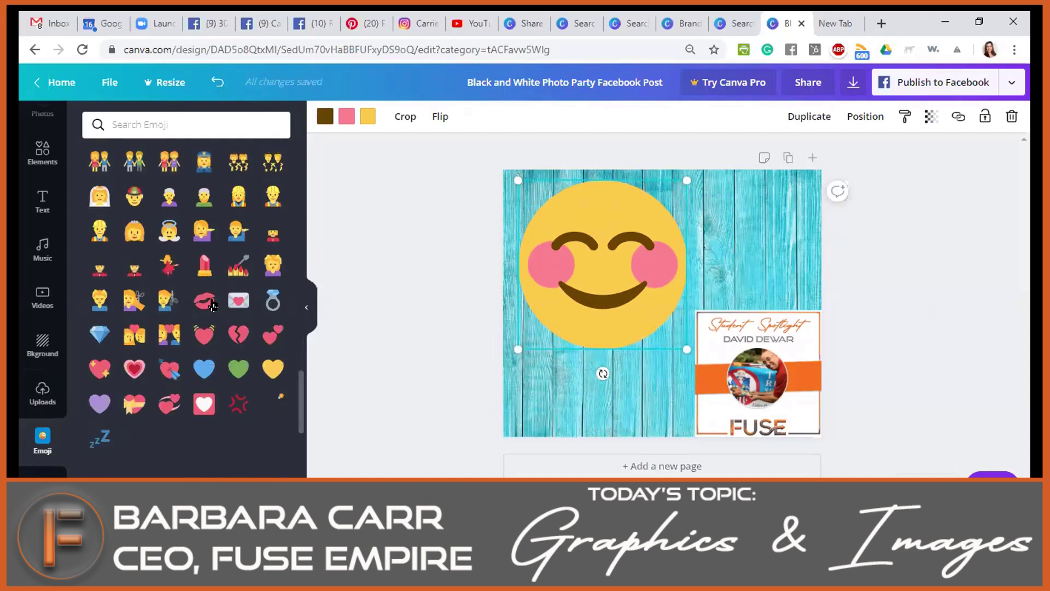
pyautogui.scroll(-10, 194, 319)
pyautogui.click(154, 125)
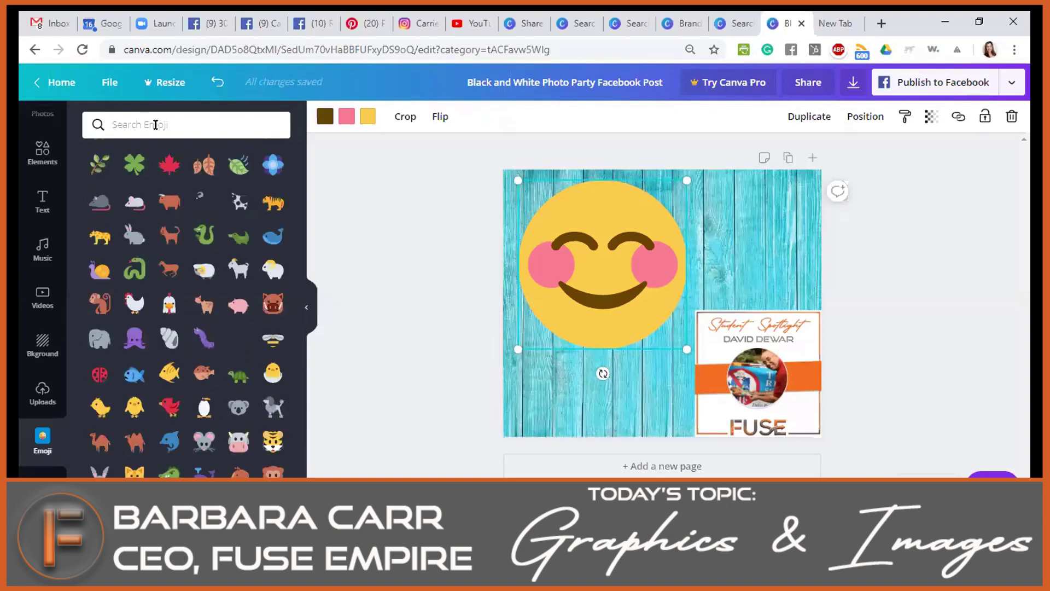
pyautogui.write('money')
pyautogui.press('Return')
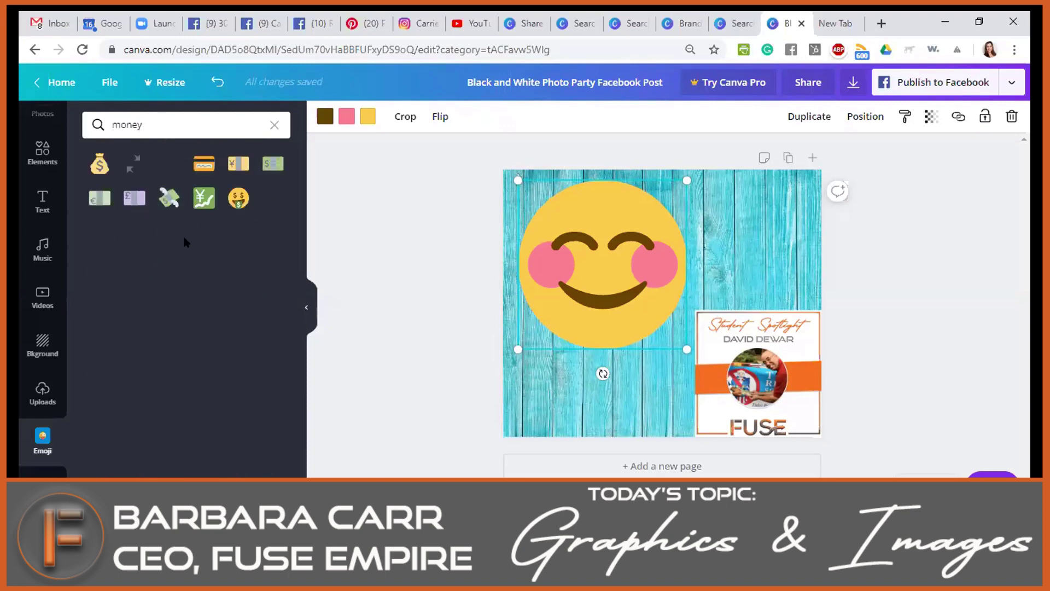
# Replace the blushing smiley with the money-mouth face emoji, positioned top left.
pyautogui.click(238, 199)
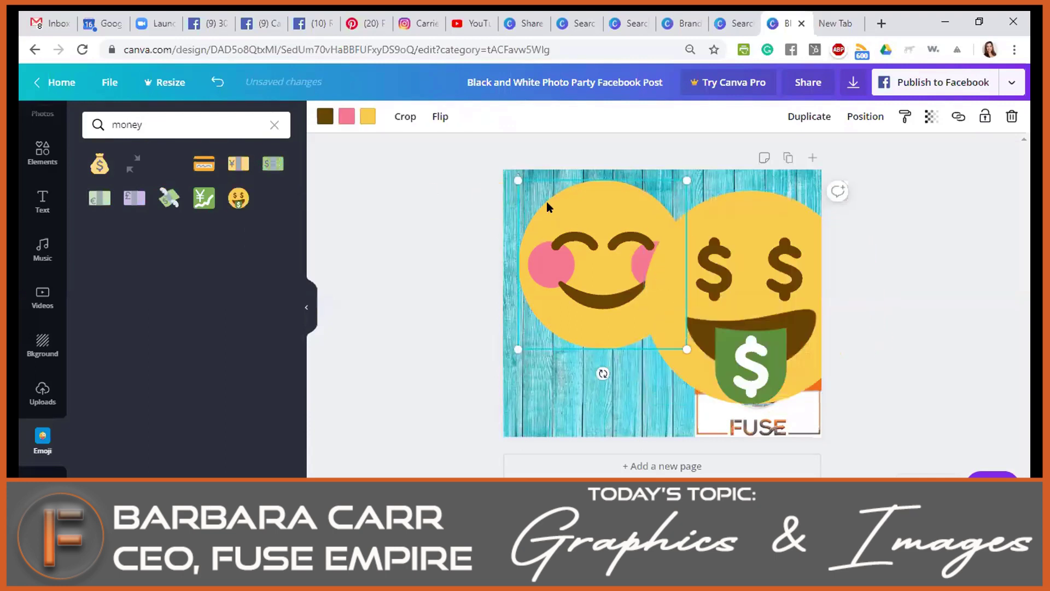
pyautogui.press('Delete')
pyautogui.moveTo(719, 217); pyautogui.dragTo(576, 199)
# Enlarge the Student Spotlight image and bring it in front of the emoji.
pyautogui.click(705, 322)
pyautogui.moveTo(691, 304); pyautogui.dragTo(658, 274)
pyautogui.click(696, 260)
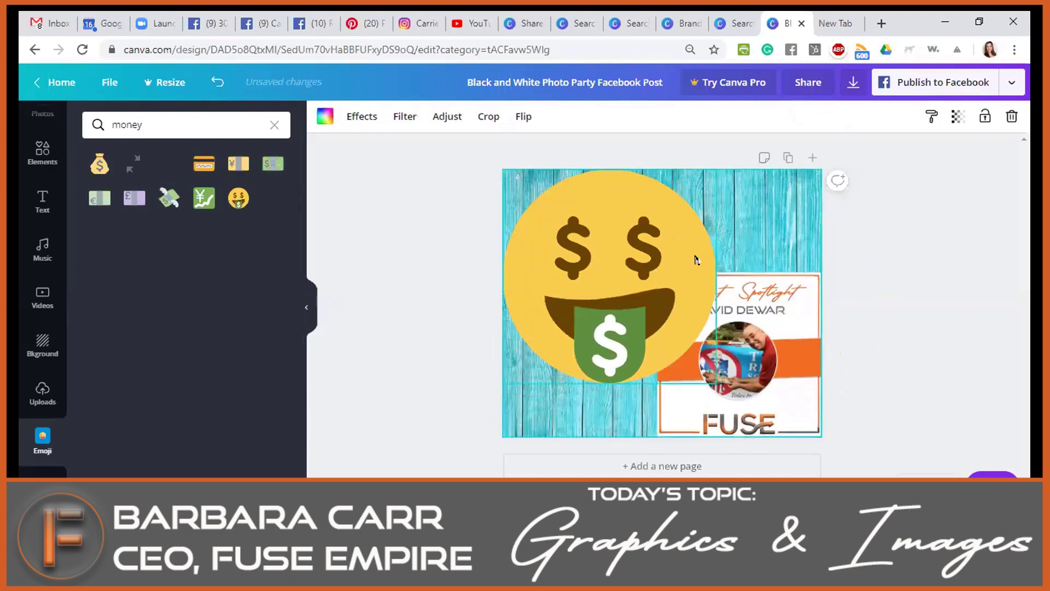
pyautogui.click(660, 240)
pyautogui.click(763, 317)
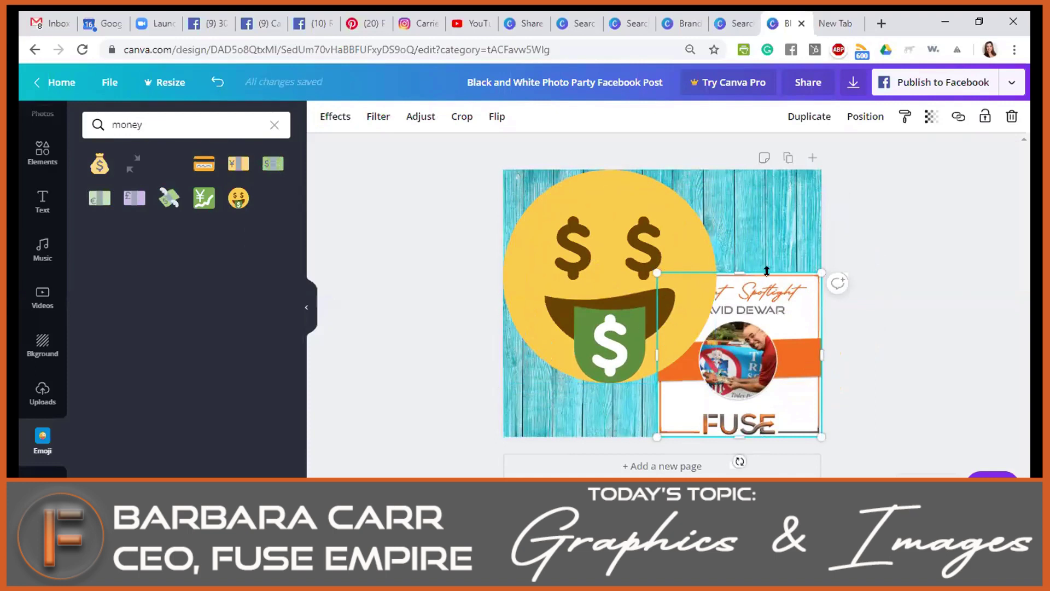
pyautogui.rightClick(778, 291)
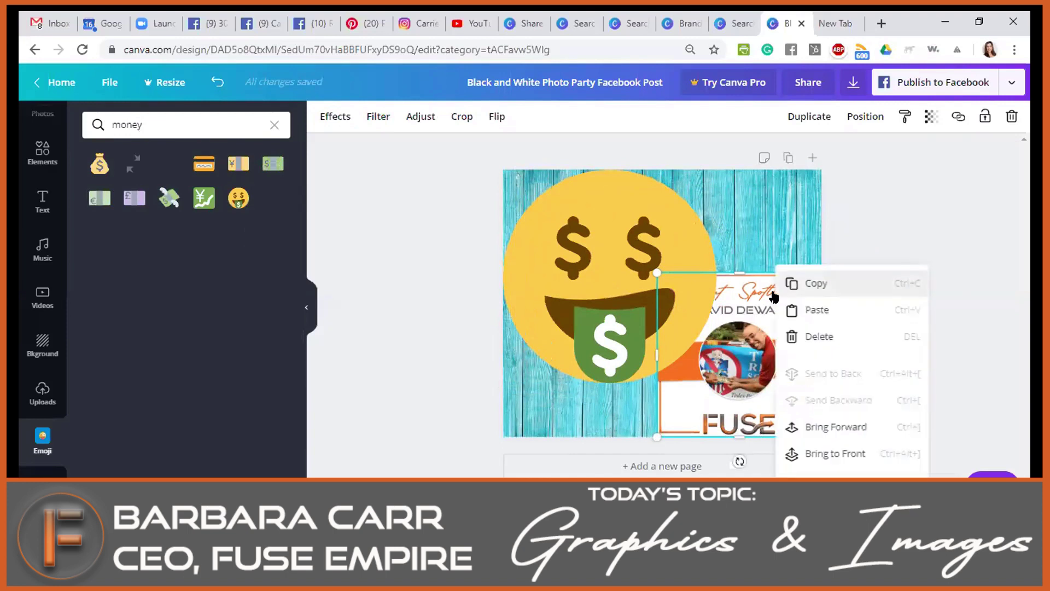
pyautogui.click(804, 453)
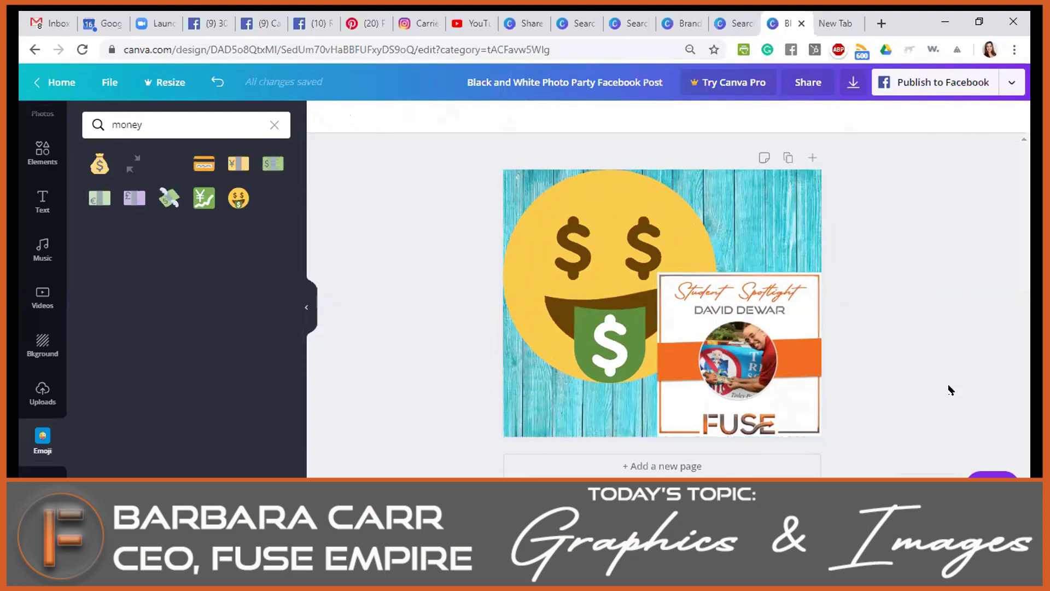
pyautogui.click(829, 16)
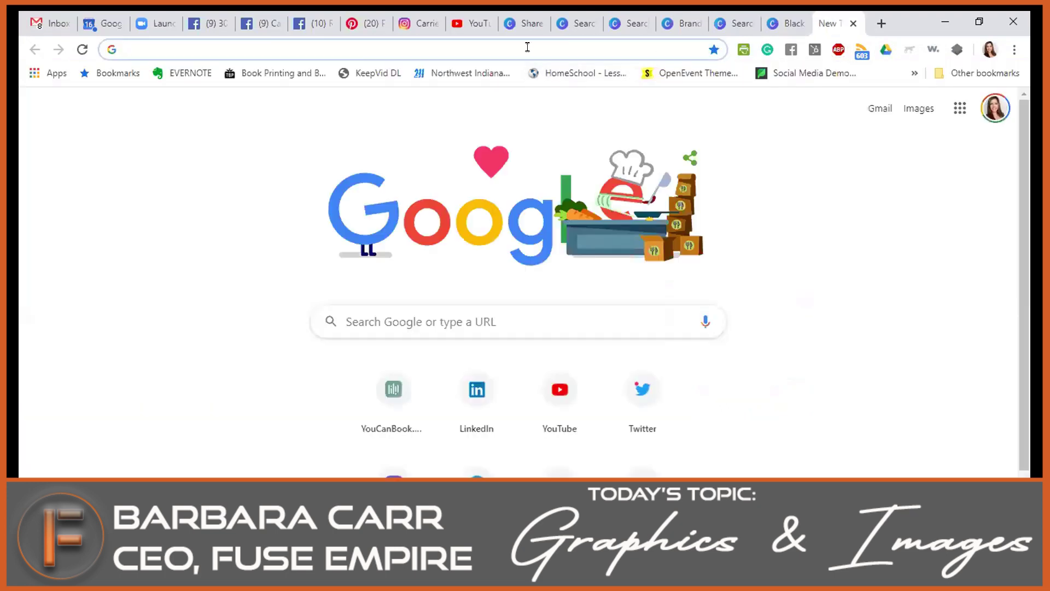
# Go to pixabay.com in the new tab.
pyautogui.write('pixabay')
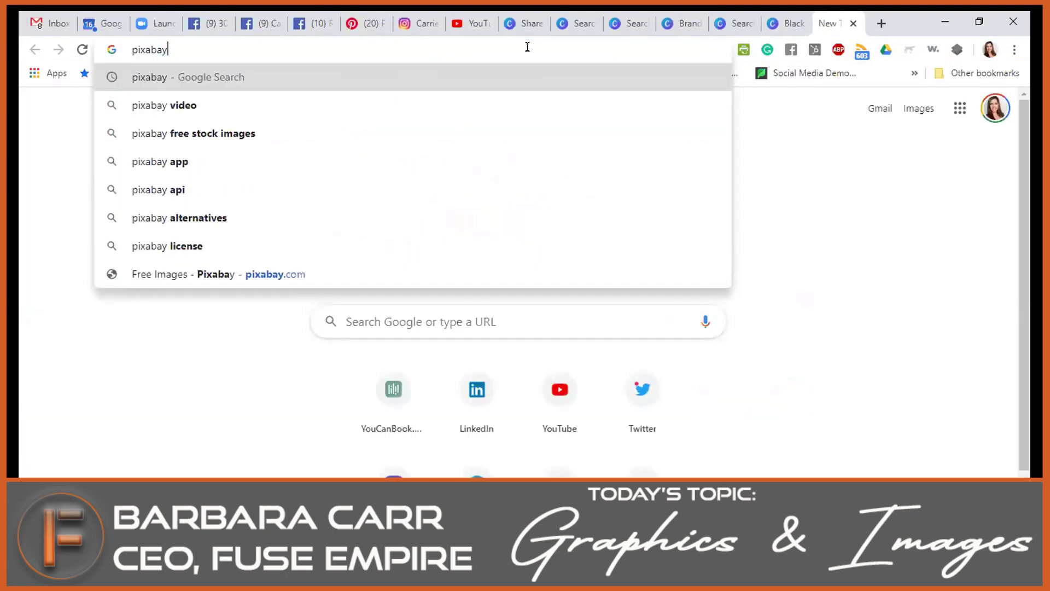
pyautogui.write('.co')
pyautogui.press('Return')
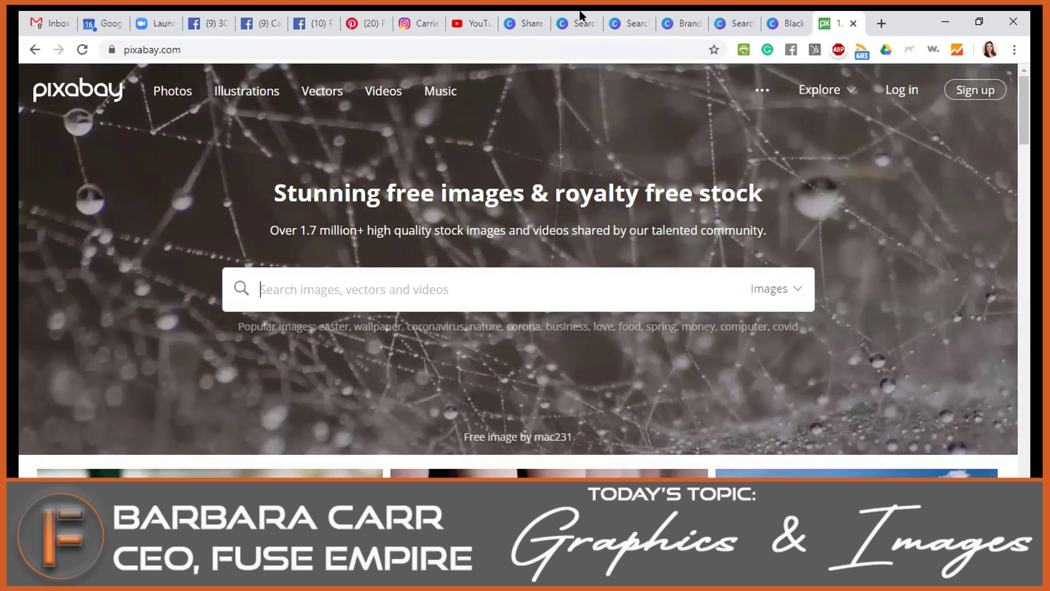
pyautogui.click(527, 22)
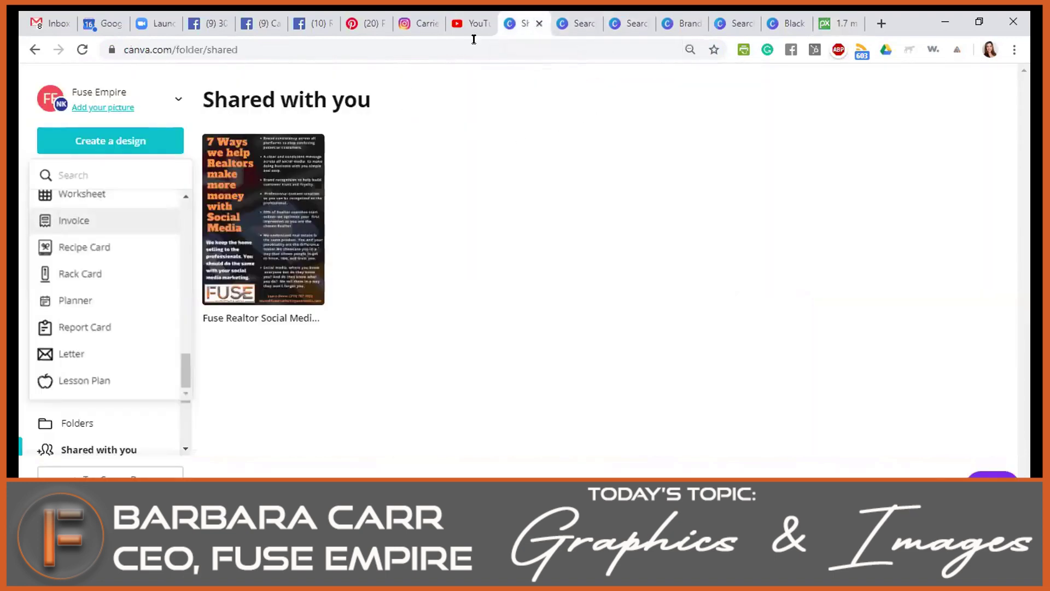
pyautogui.click(582, 22)
pyautogui.click(632, 22)
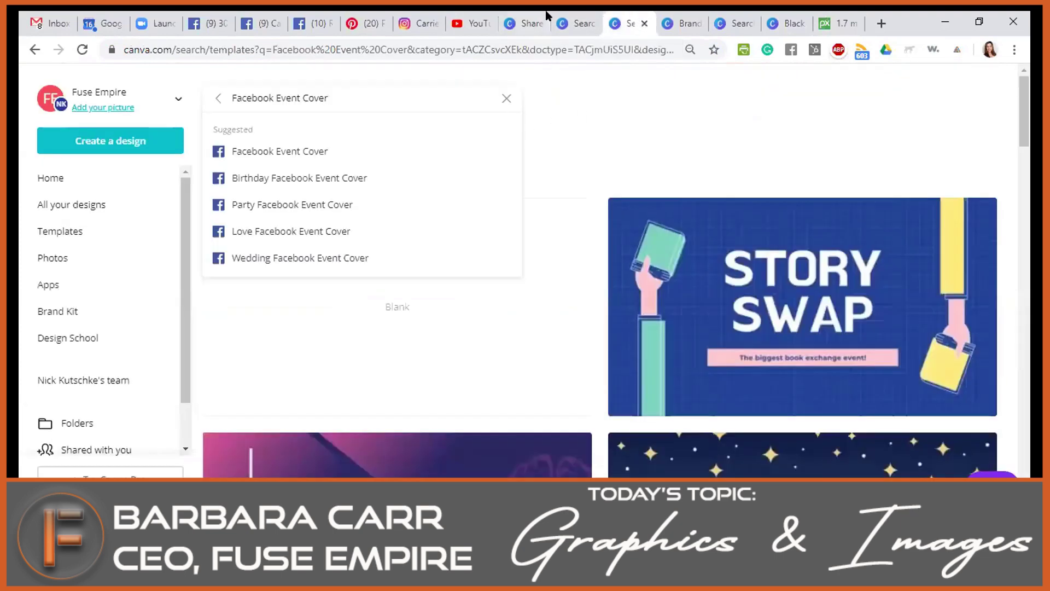
pyautogui.click(572, 22)
pyautogui.scroll(15, 490, 149)
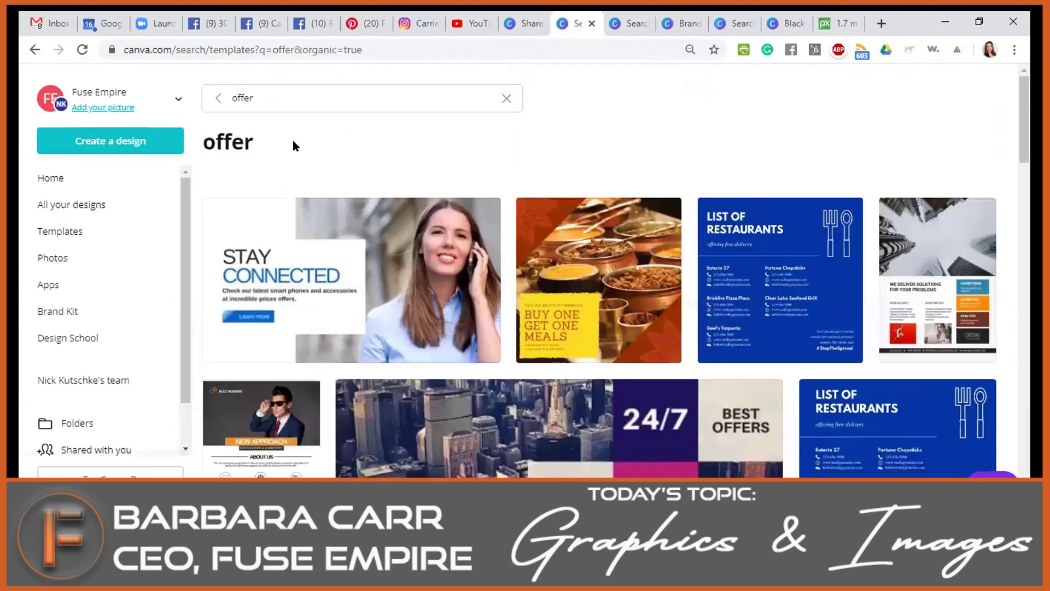
pyautogui.click(279, 105)
pyautogui.doubleClick(279, 104)
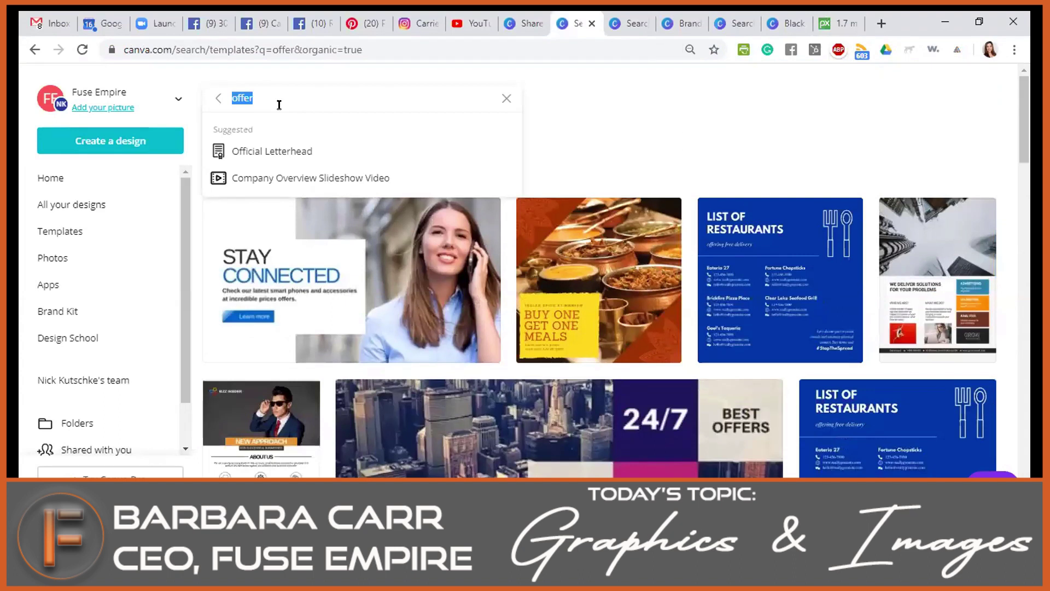
pyautogui.write('wordpre')
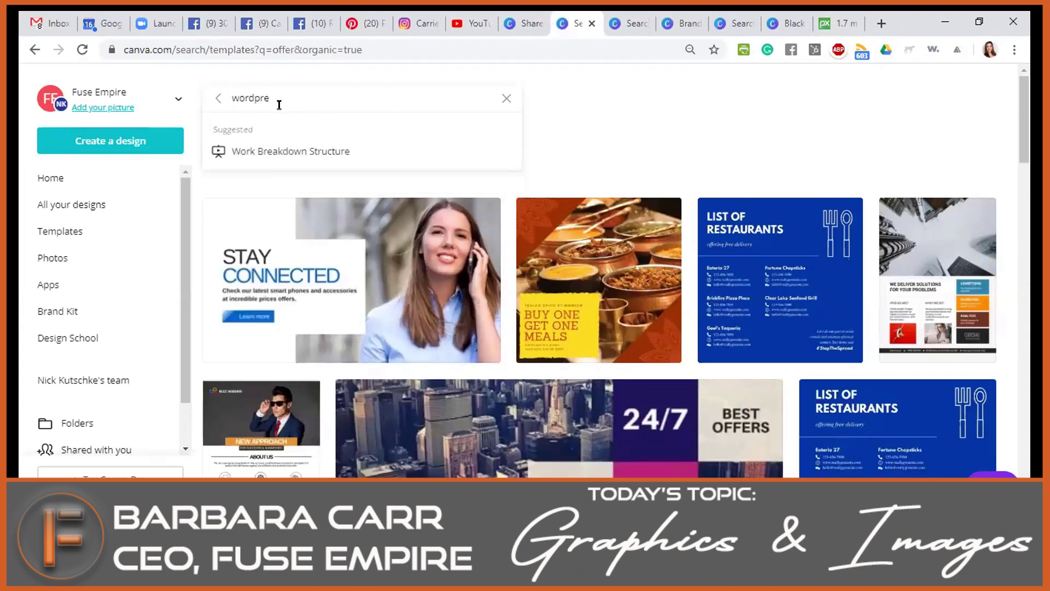
pyautogui.press('BackSpace')
pyautogui.press('BackSpace')
pyautogui.press('BackSpace')
pyautogui.press('BackSpace')
pyautogui.press('BackSpace')
pyautogui.press('BackSpace')
pyautogui.press('BackSpace')
pyautogui.write('featu')
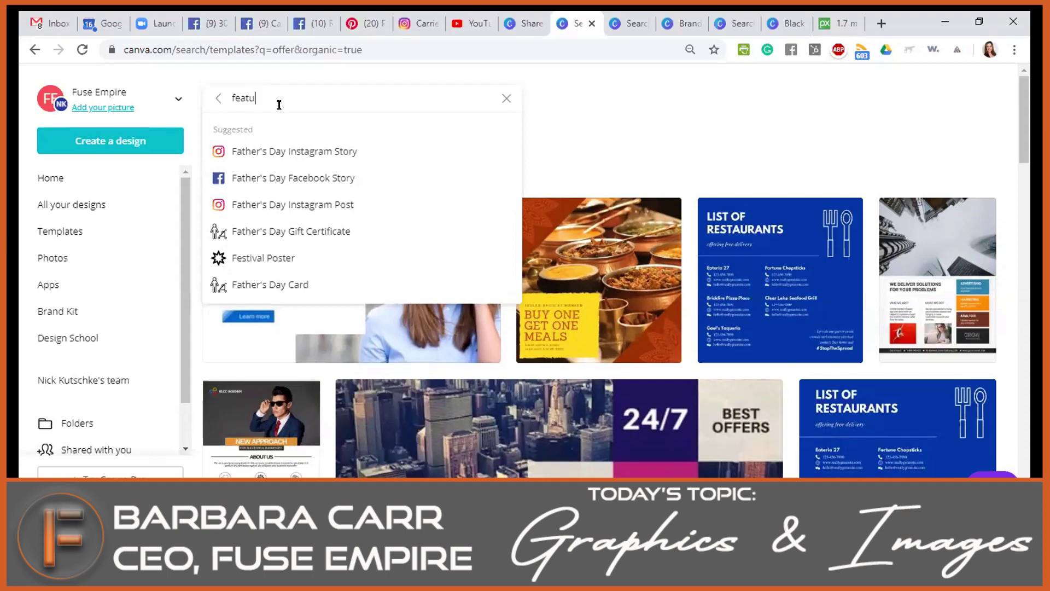
pyautogui.click(791, 117)
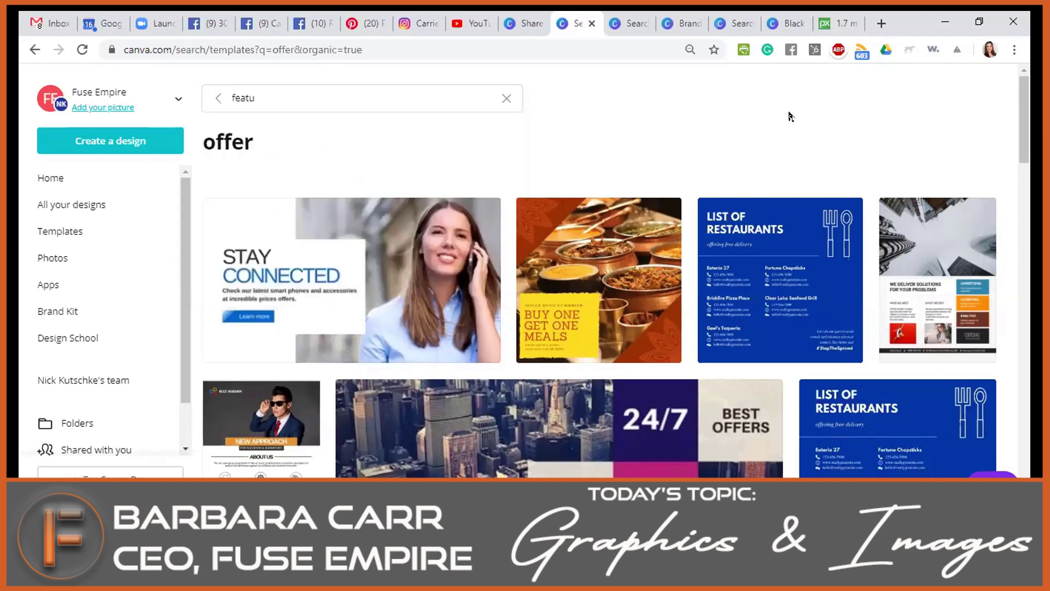
pyautogui.click(71, 175)
pyautogui.click(837, 23)
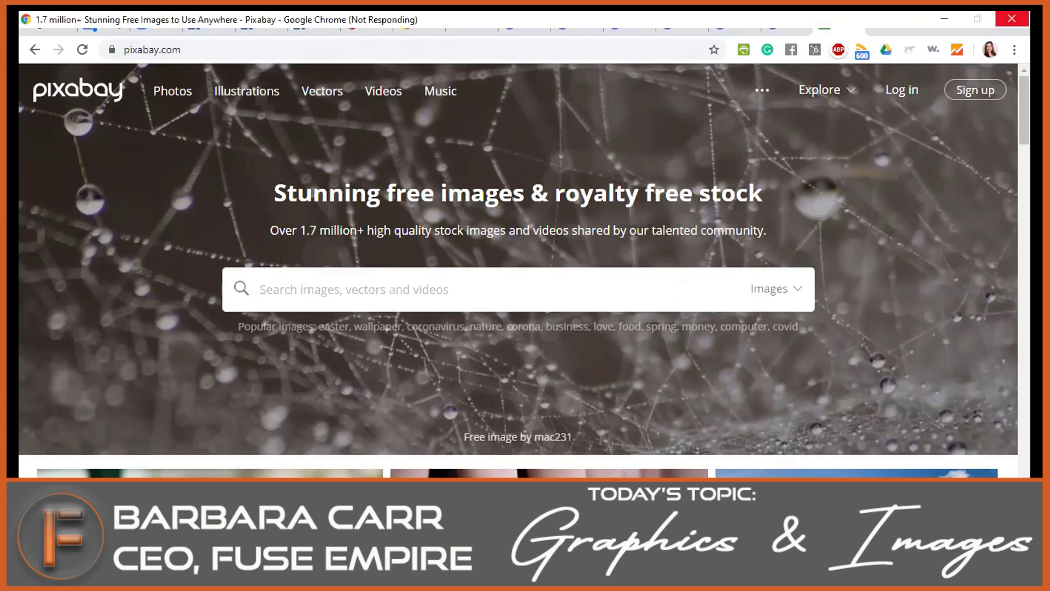
pyautogui.moveTo(545, 581)
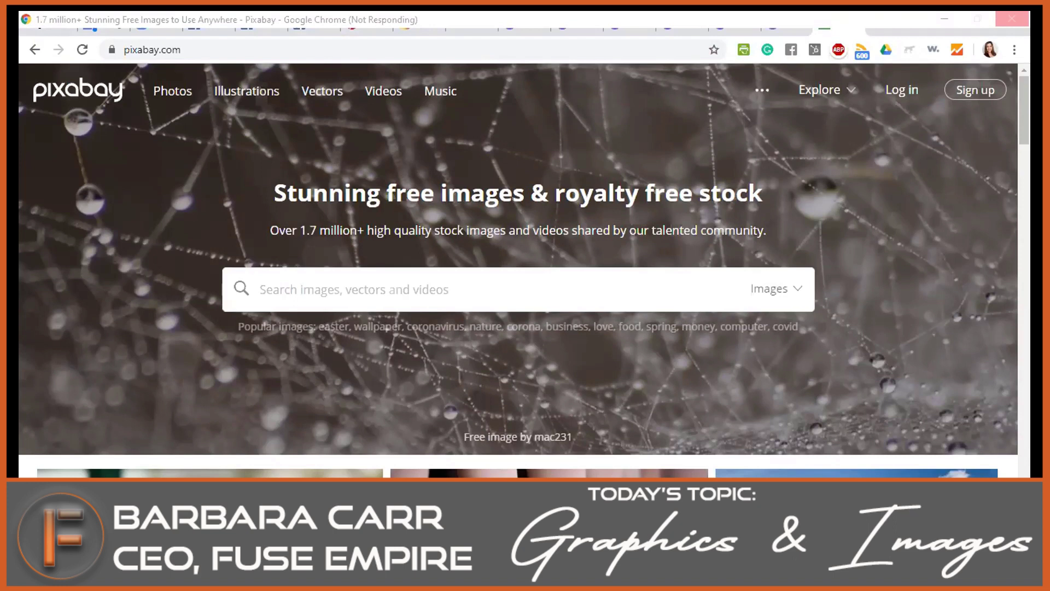